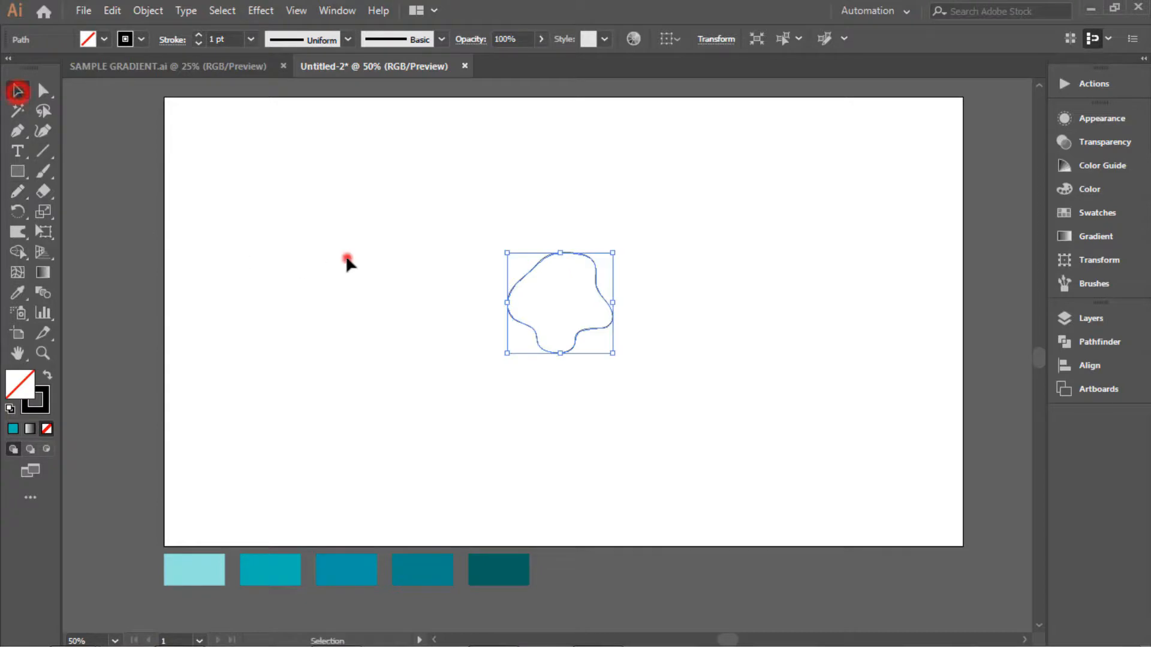
Move the small wavy closed shape slightly down and left, near the artboard's center
mouse_move(556, 355)
mouse_down()
mouse_move(531, 368)
mouse_move(544, 373)
mouse_move(540, 387)
mouse_move(548, 373)
mouse_up()
click(697, 355)
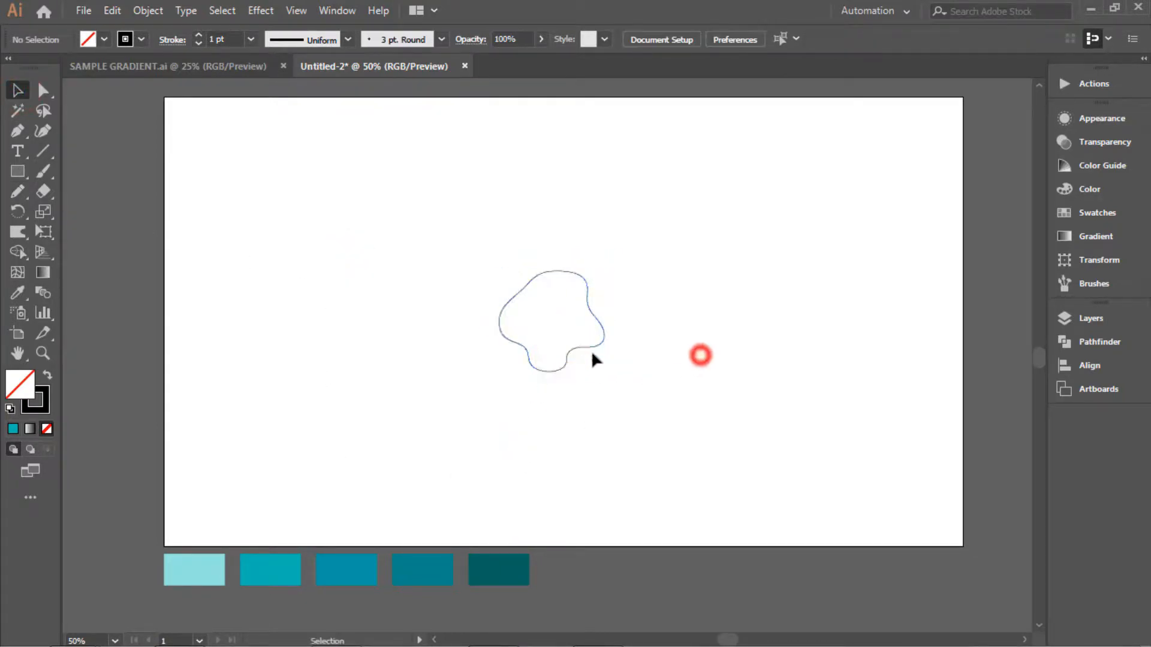
click(603, 345)
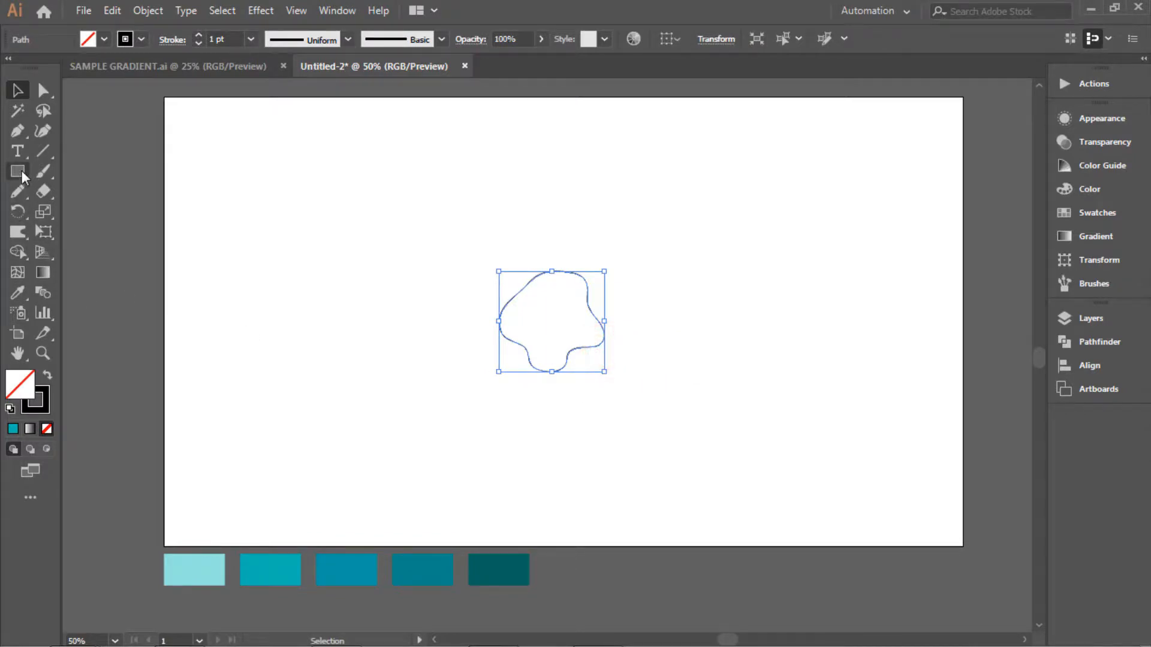
Draw a second closed wavy outline around the small central shape with the Pencil tool
click(18, 191)
drag(478, 277, 462, 339)
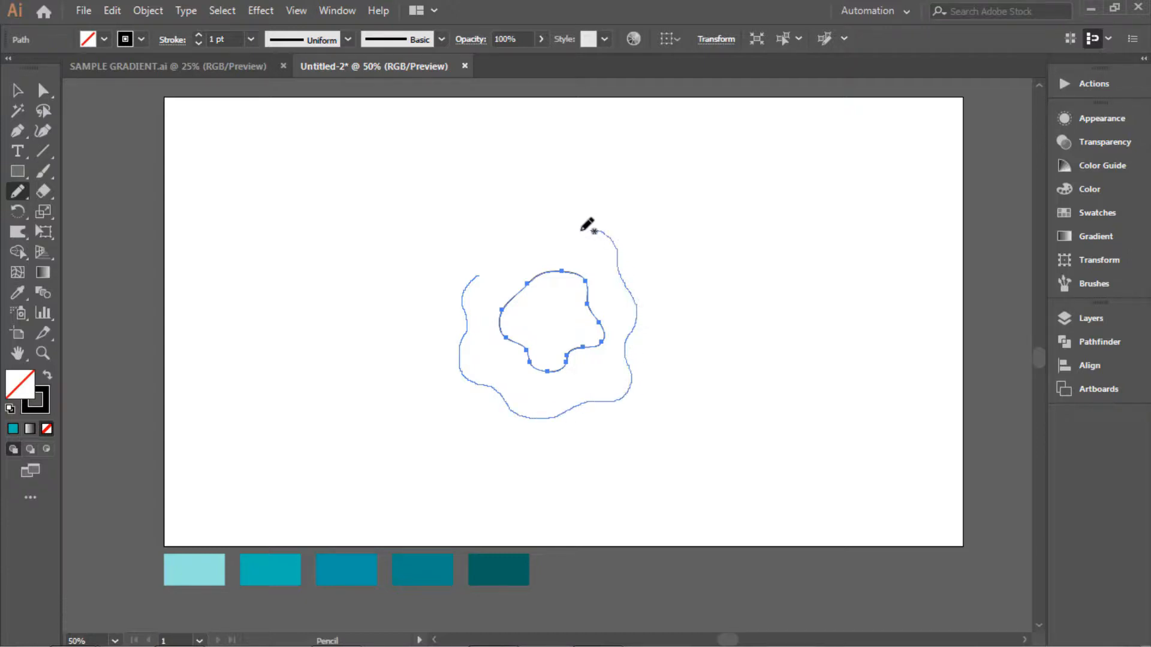
drag(479, 276, 479, 277)
click(18, 91)
click(329, 186)
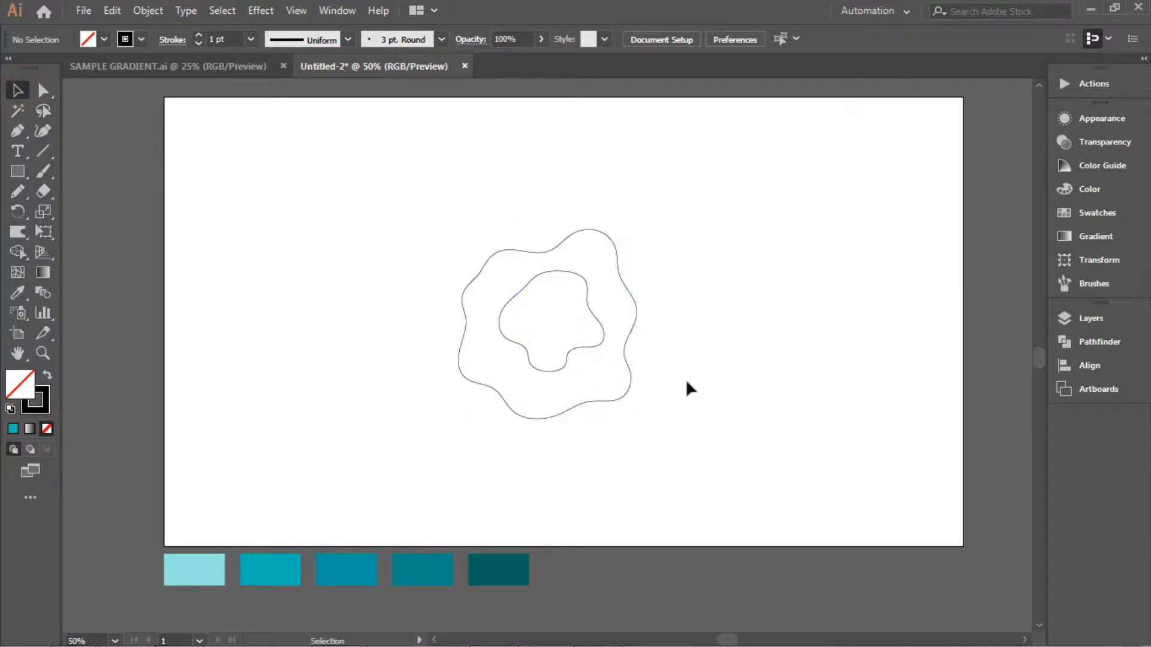
Draw a third, larger closed wavy outline around the two existing shapes with the Pencil tool
click(19, 192)
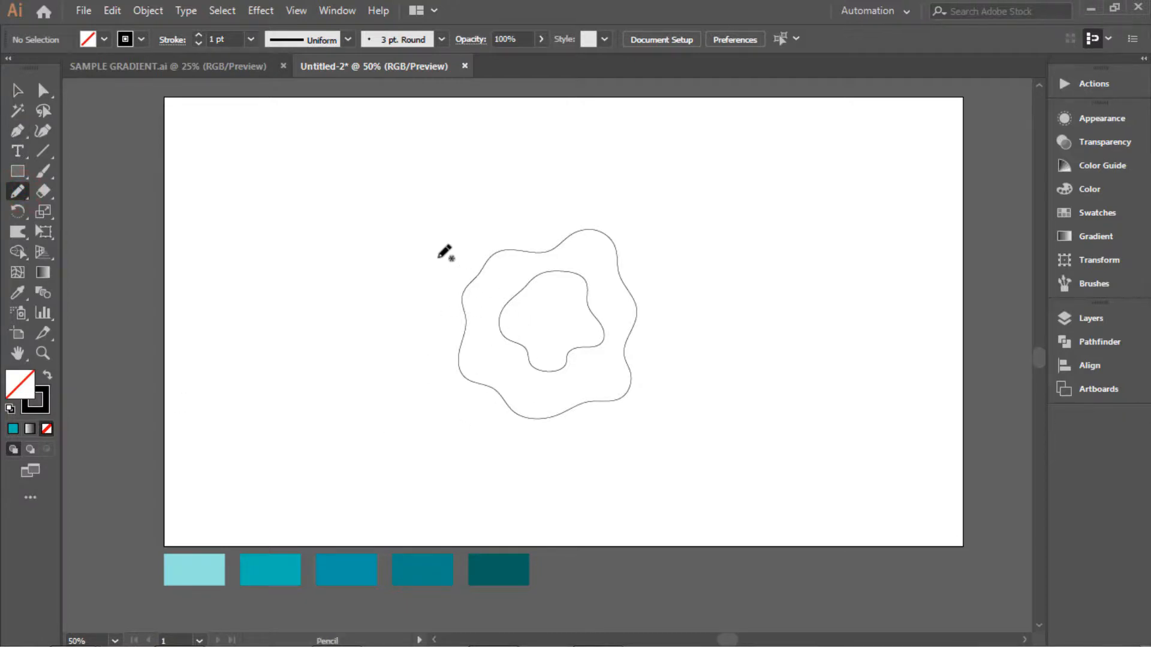
mouse_move(460, 213)
mouse_down()
mouse_move(428, 268)
mouse_move(432, 320)
mouse_up()
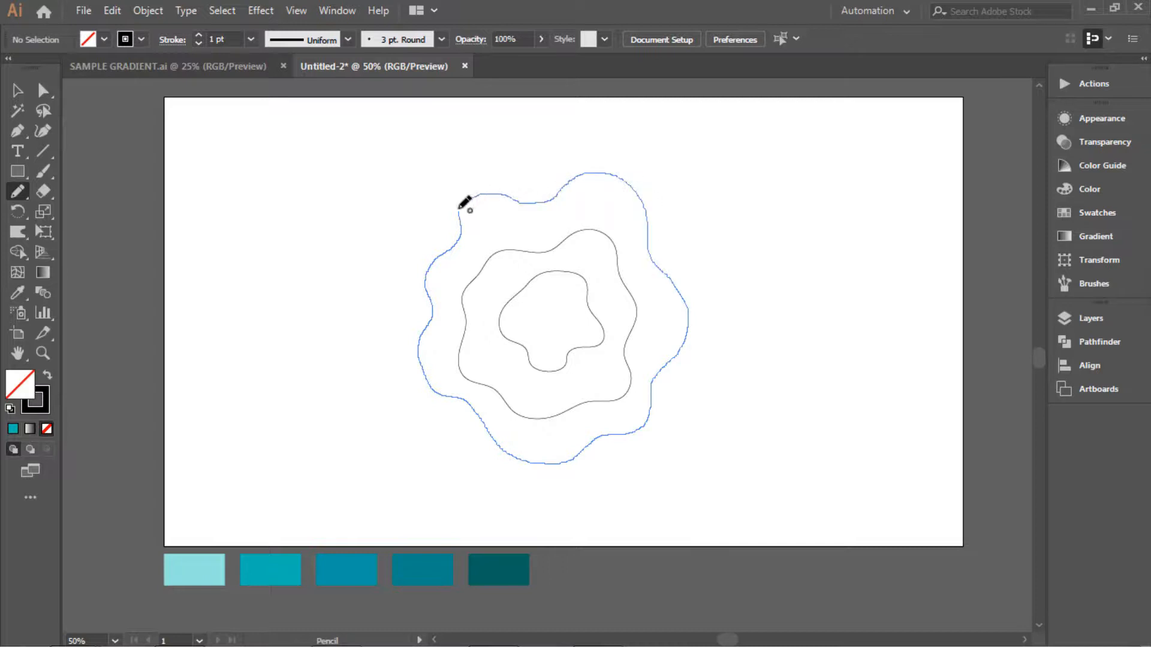
drag(458, 243, 458, 235)
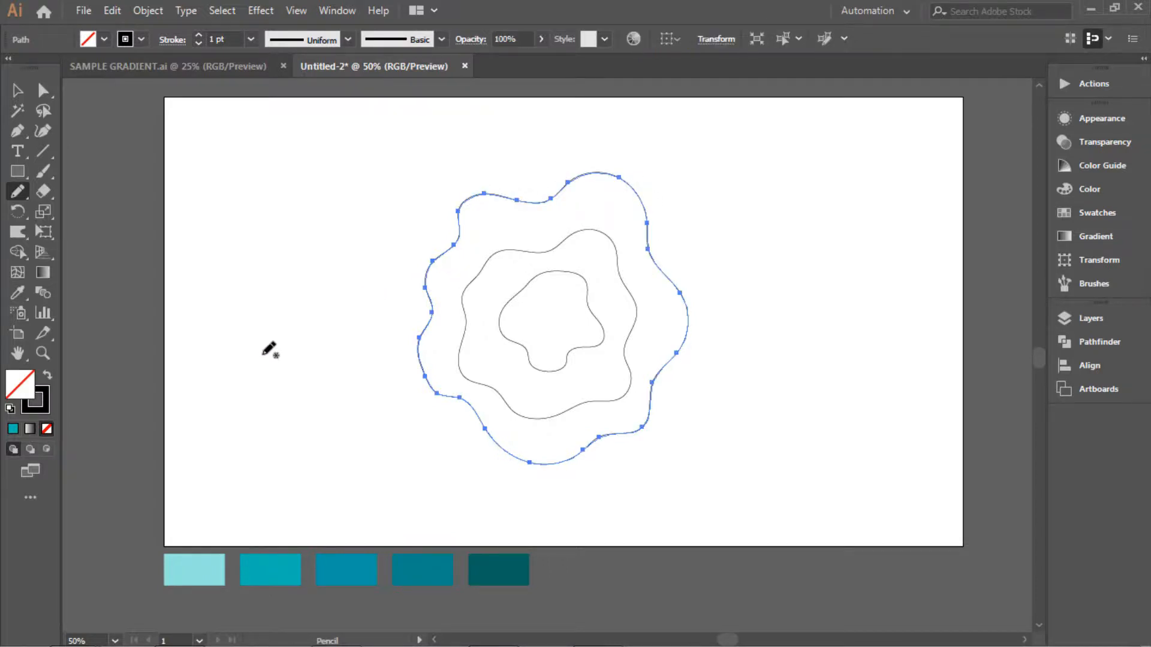
click(18, 91)
click(318, 173)
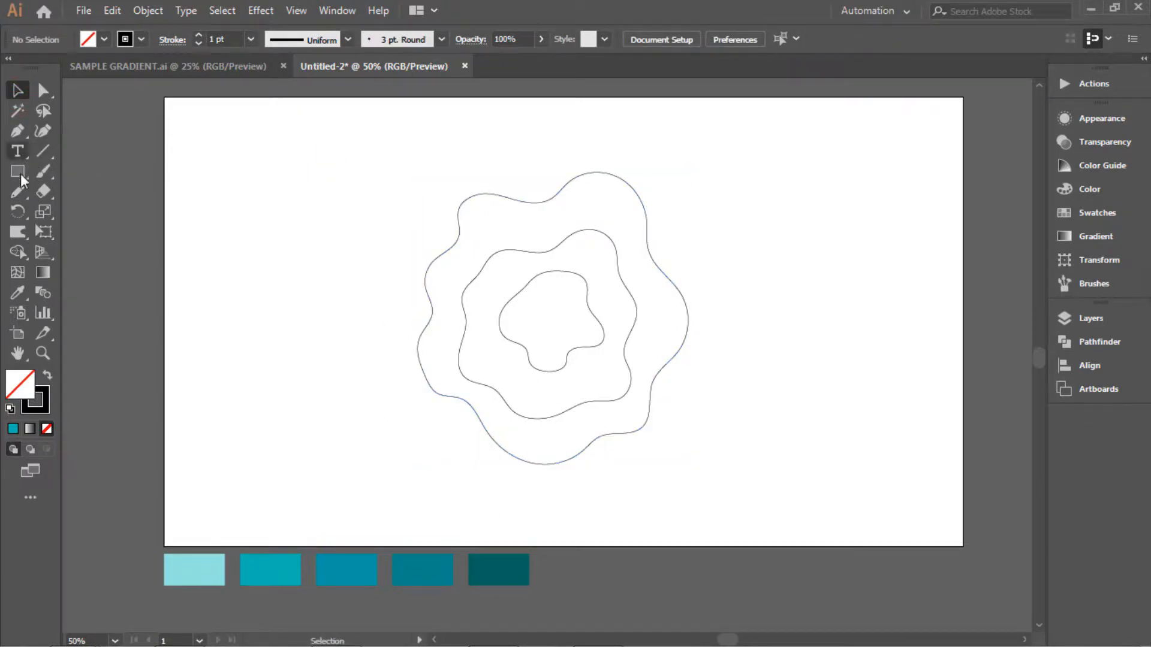
Draw a fourth closed wavy outline around the other three with the Pencil tool, nearly filling the artboard's height
click(16, 195)
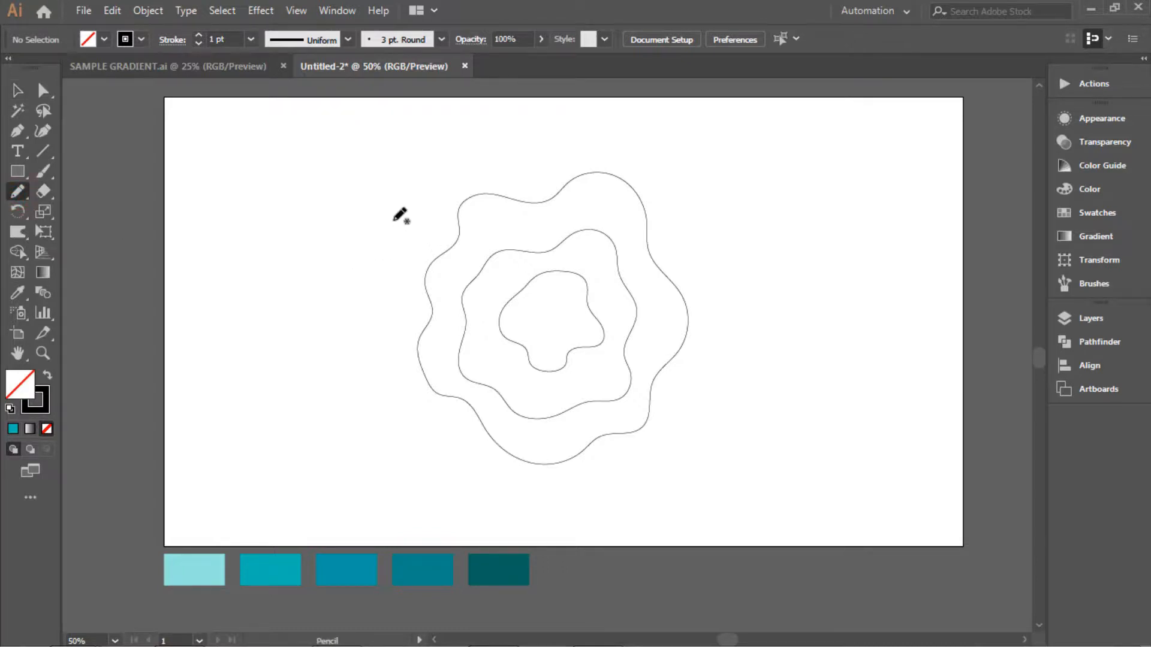
mouse_move(393, 216)
mouse_down()
mouse_move(368, 280)
mouse_move(367, 343)
mouse_up()
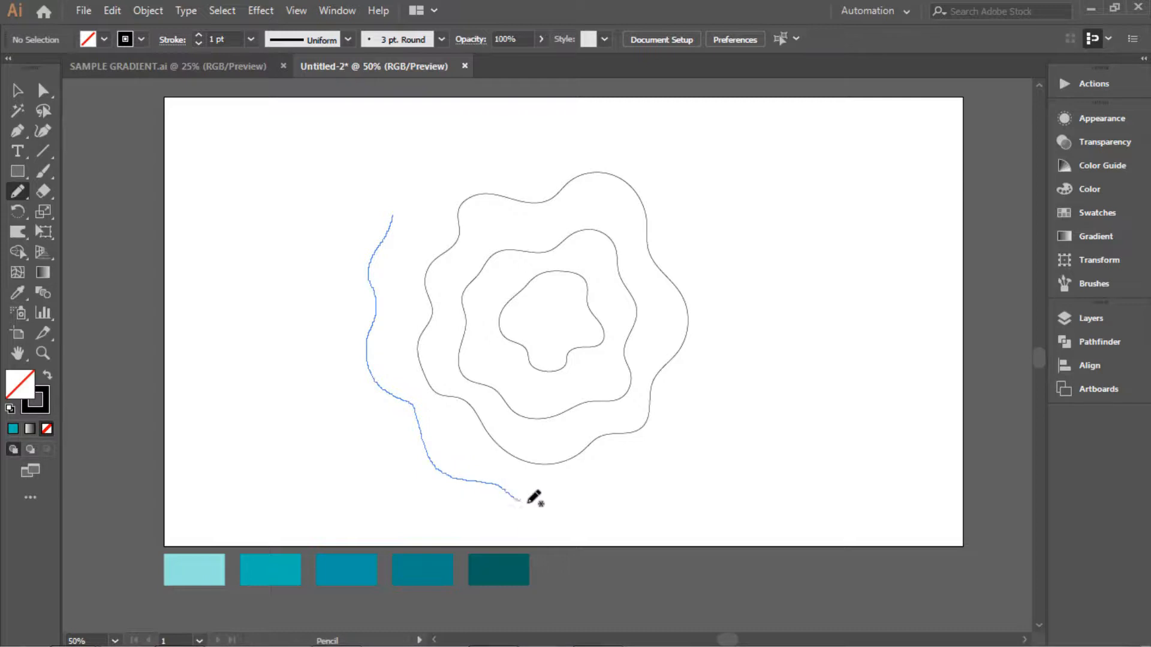
mouse_move(664, 473)
mouse_down()
mouse_move(681, 437)
mouse_move(715, 418)
mouse_up()
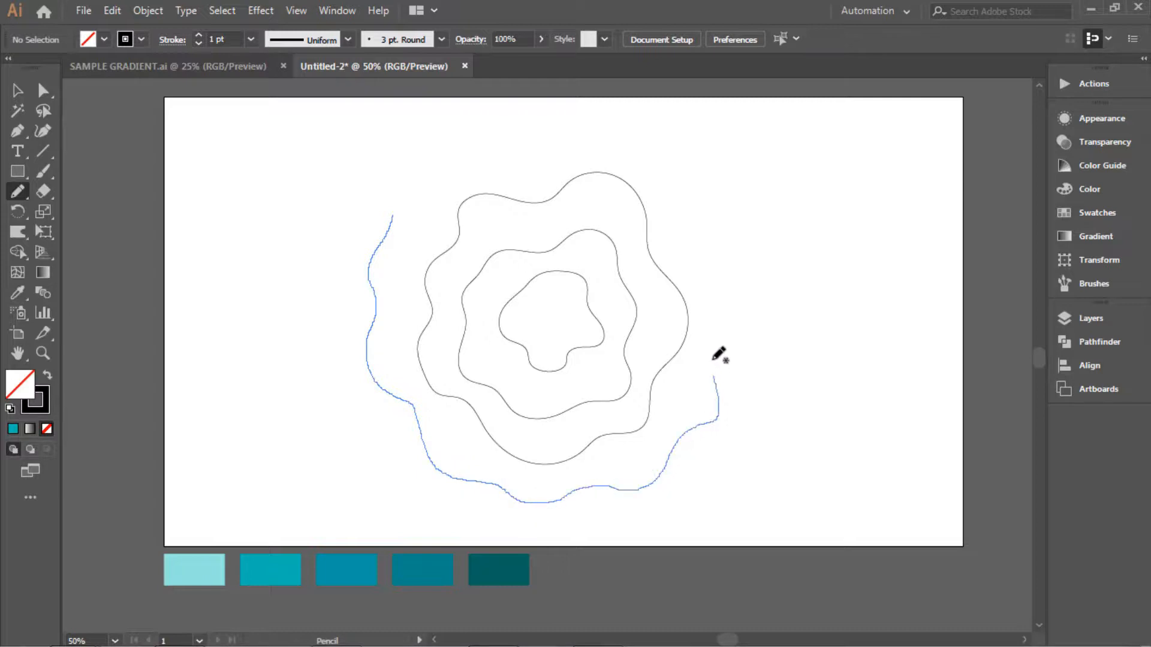
mouse_move(688, 183)
mouse_down()
mouse_move(664, 145)
mouse_move(623, 126)
mouse_up()
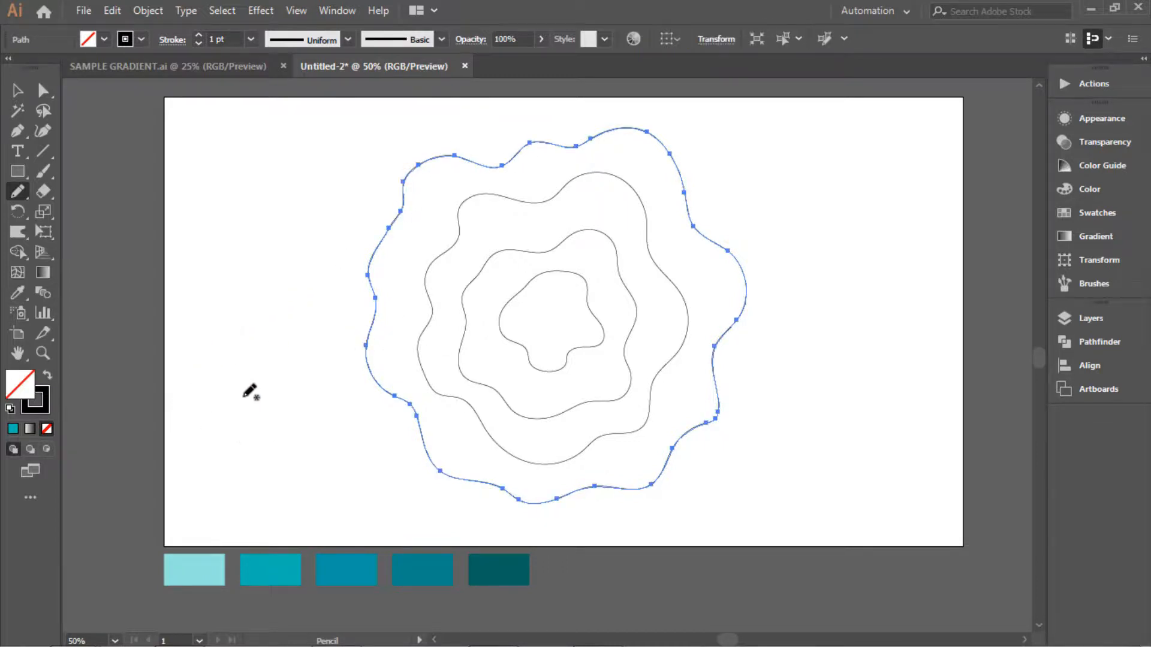
Select all four wavy outlines and scale them down together, slightly narrowing their overall width
click(17, 90)
mouse_move(304, 155)
mouse_down()
mouse_move(571, 332)
mouse_move(765, 405)
mouse_up()
drag(367, 128, 399, 160)
drag(573, 161, 571, 147)
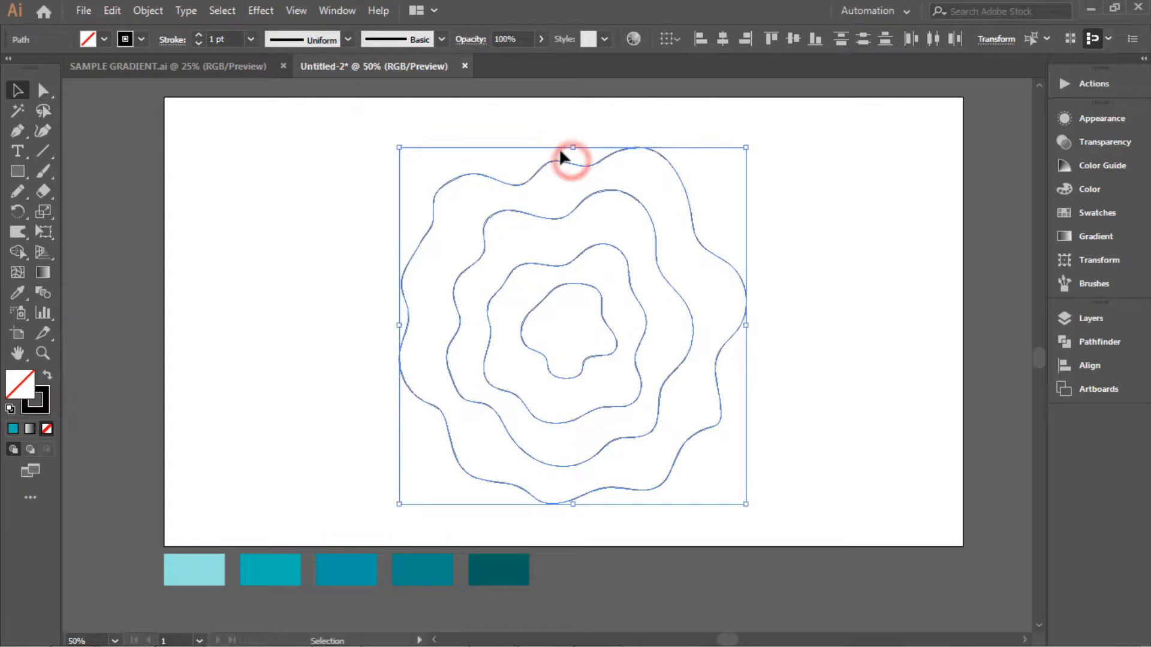
drag(398, 333, 407, 327)
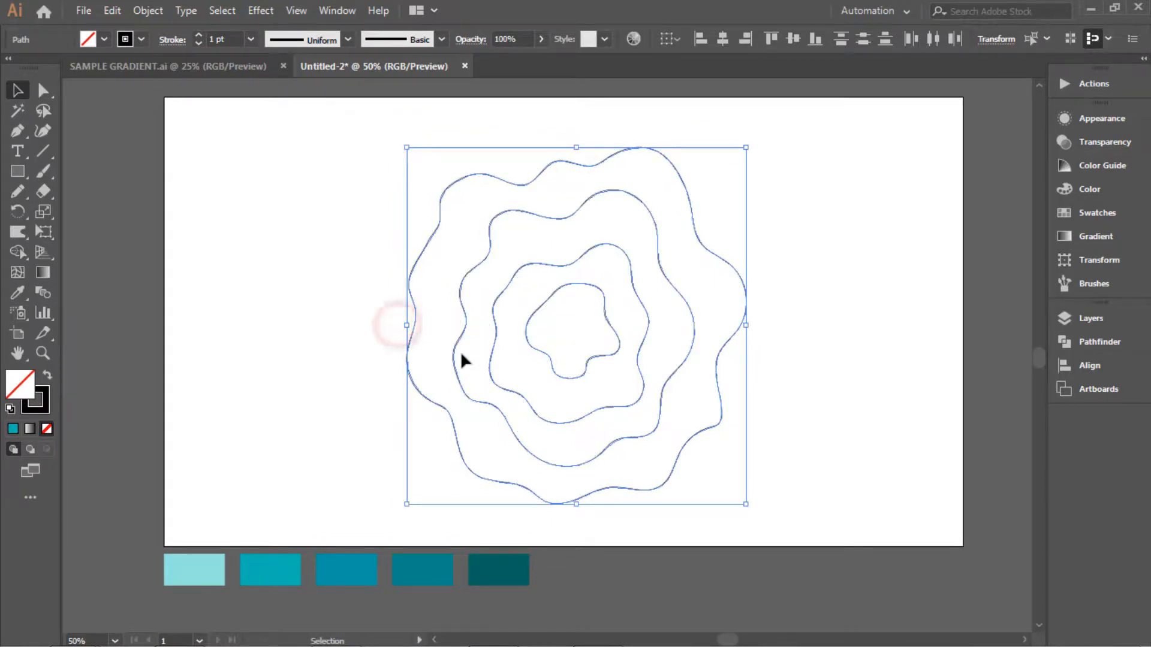
drag(747, 505, 727, 482)
click(274, 184)
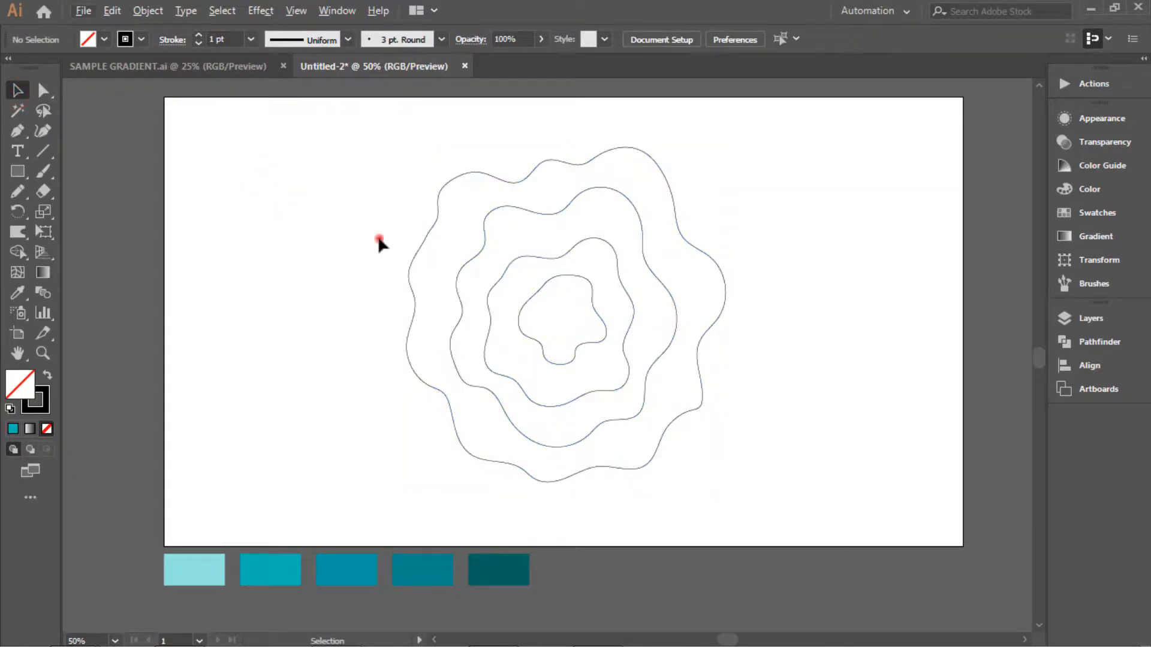
Move all four wavy outlines together slightly left to center them on the artboard
mouse_move(342, 197)
mouse_down()
mouse_move(753, 426)
mouse_move(738, 413)
mouse_up()
drag(699, 367, 693, 371)
click(809, 352)
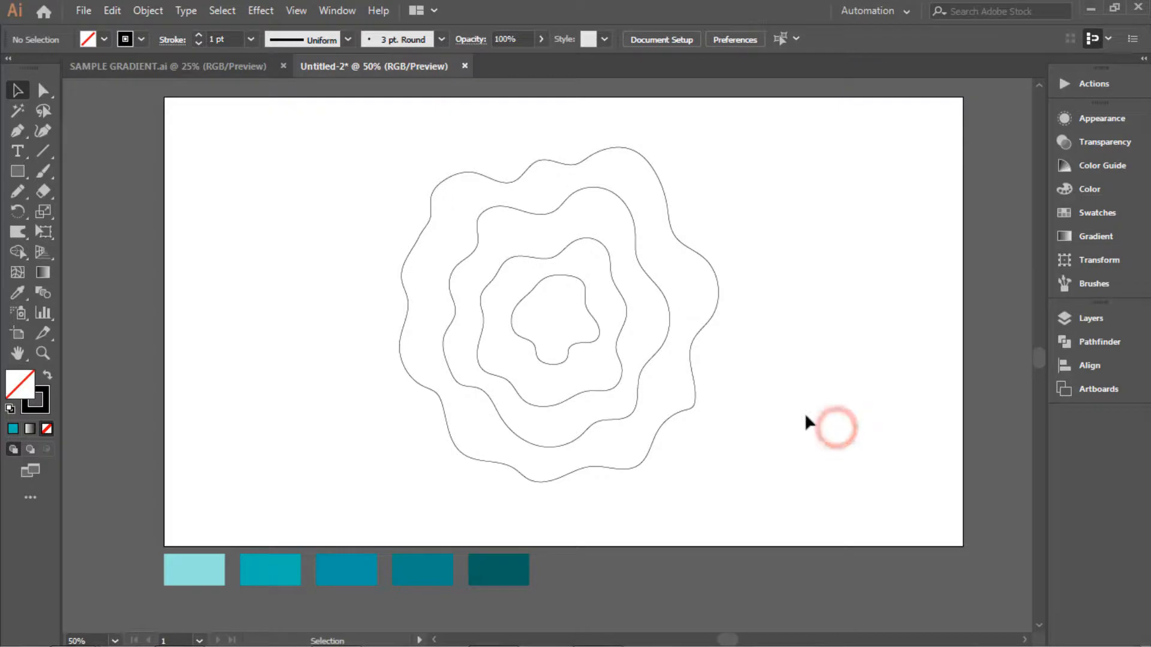
Enlarge the outermost wavy outline proportionally about its center to widen the gap around the inner shapes
click(538, 475)
click(423, 385)
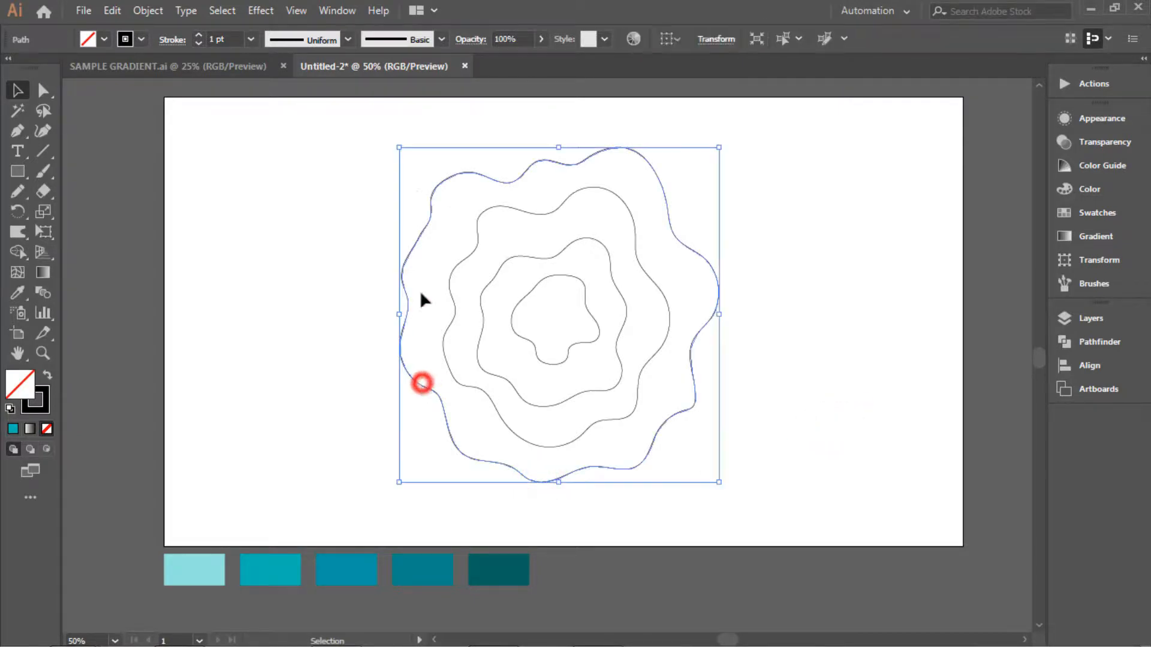
drag(398, 146, 368, 123)
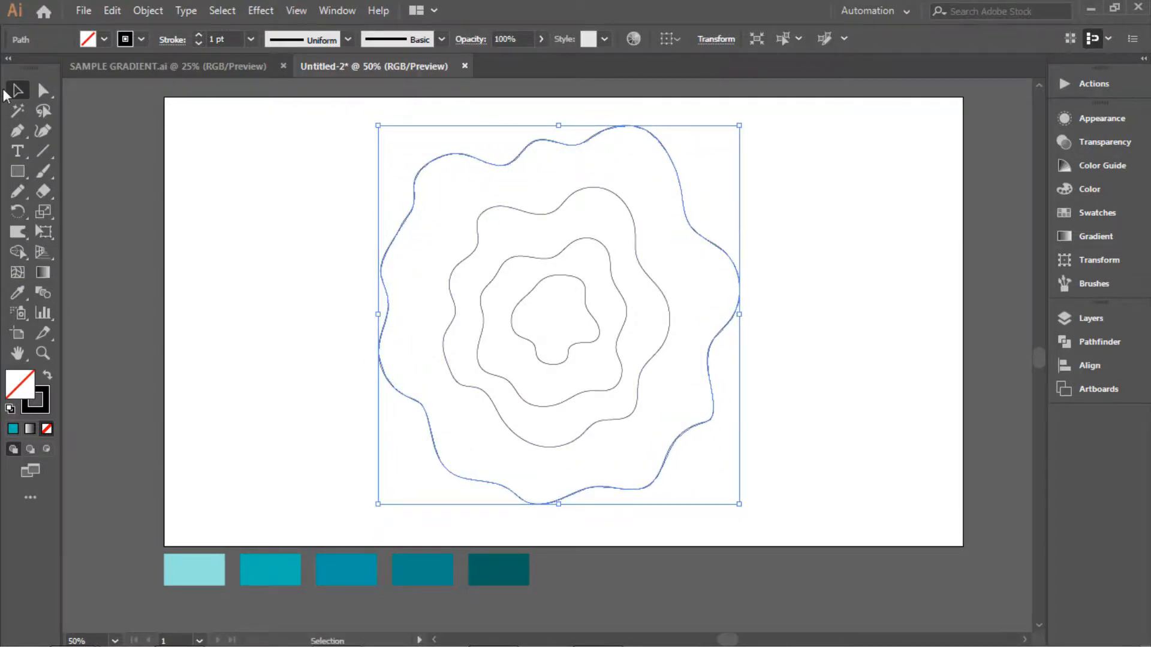
click(264, 211)
Enlarge the second-largest wavy outline slightly and proportionally about its center
click(454, 318)
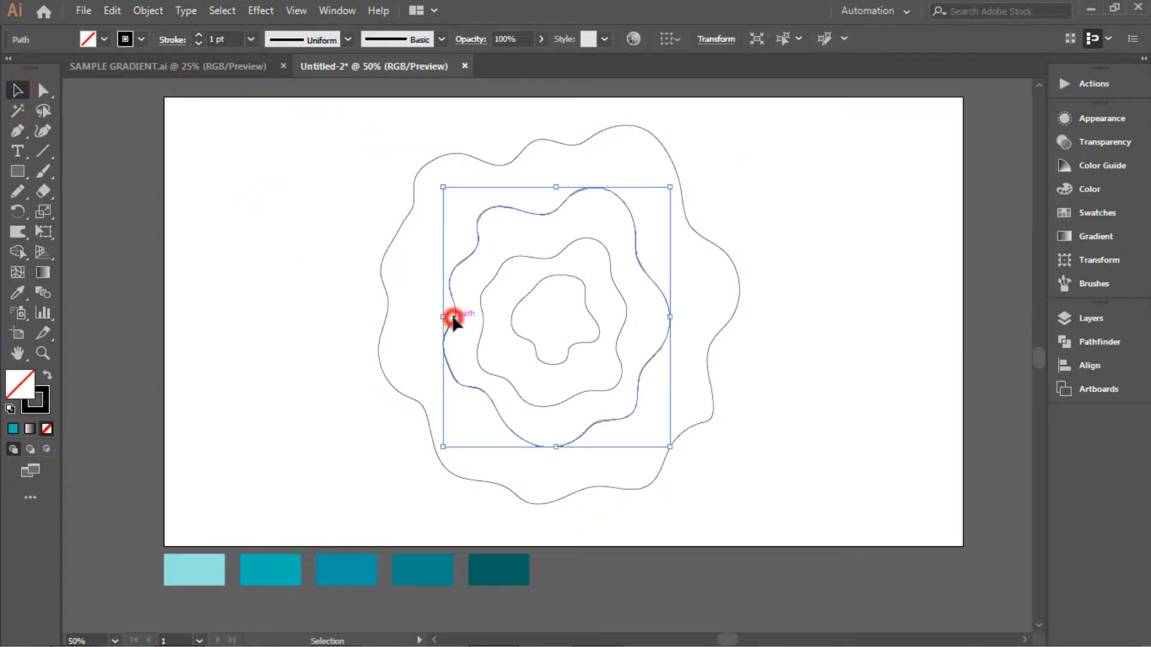
drag(443, 187, 435, 179)
click(831, 240)
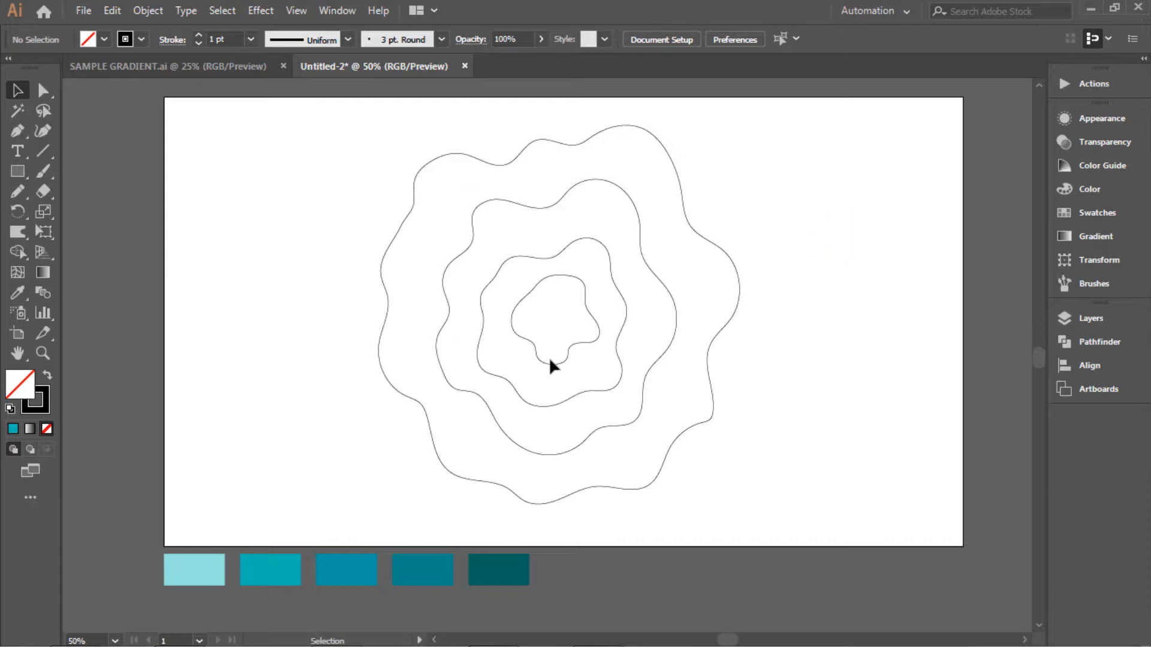
Shrink the innermost wavy shape slightly and move it a little down and right inside the surrounding outline
click(548, 362)
drag(596, 276, 591, 285)
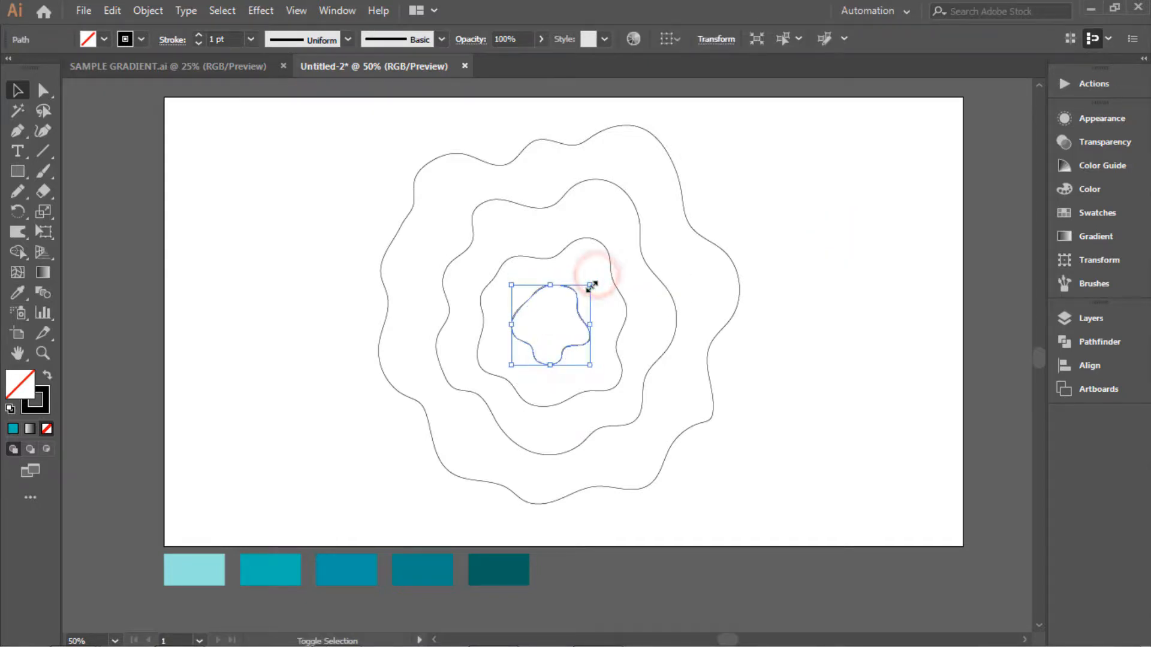
click(540, 322)
mouse_move(588, 339)
mouse_down()
mouse_move(581, 321)
mouse_move(588, 328)
mouse_up()
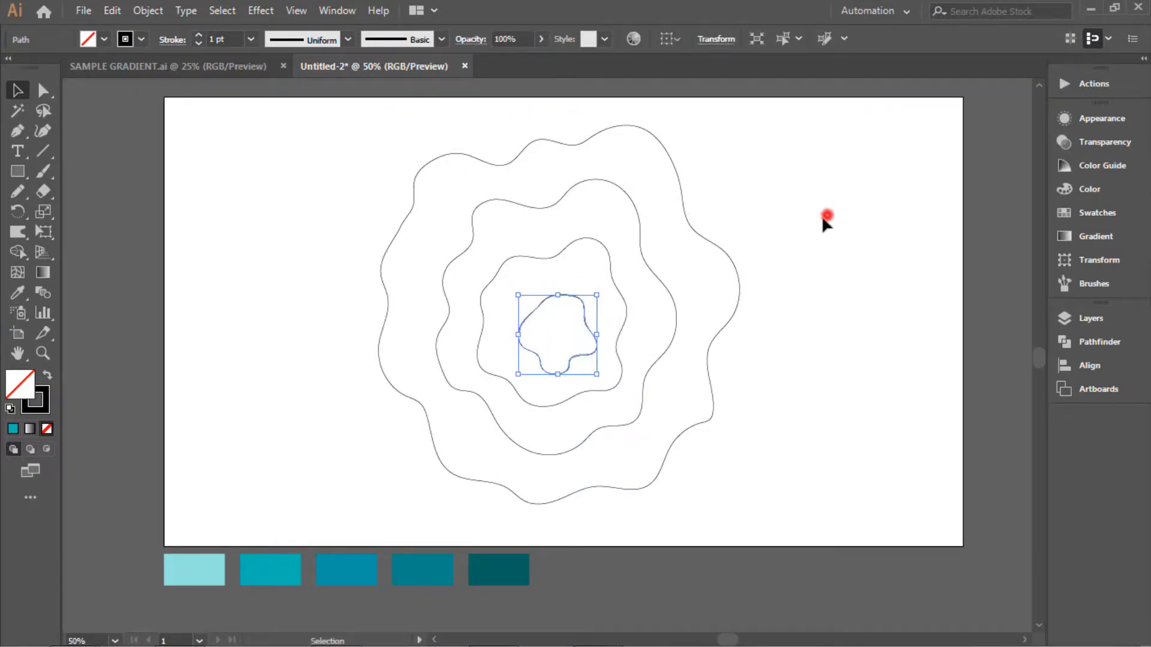
click(827, 215)
Smooth the curves all around the outermost wavy outline with the Smooth tool
scroll(252, 430, down, 1)
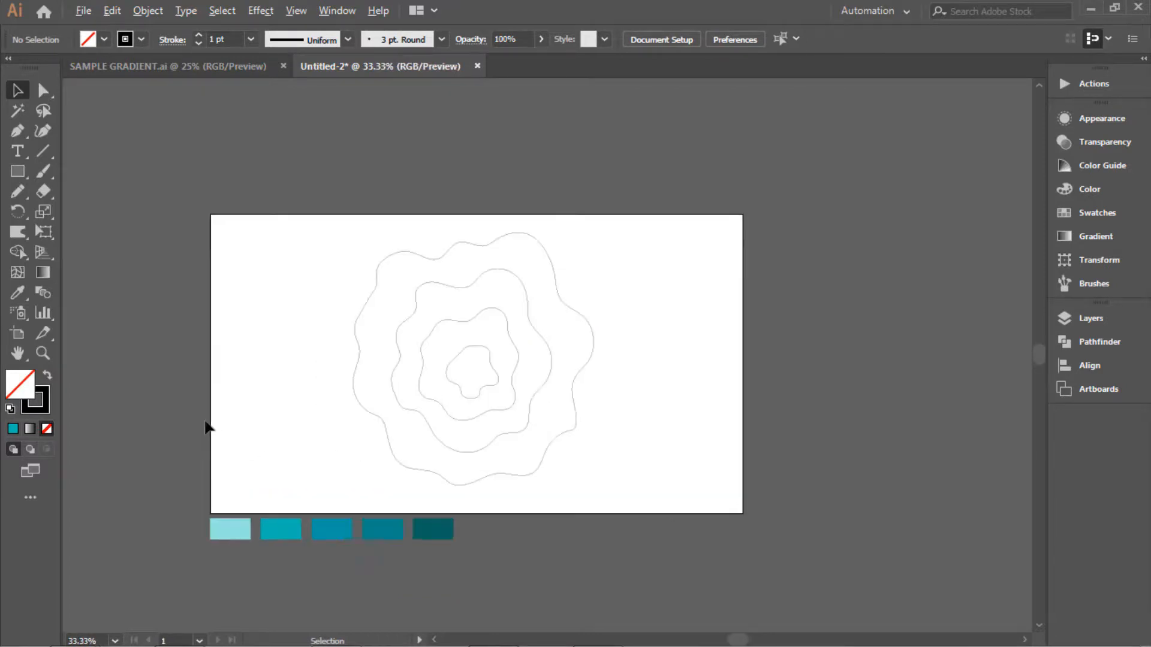
scroll(285, 413, up, 1)
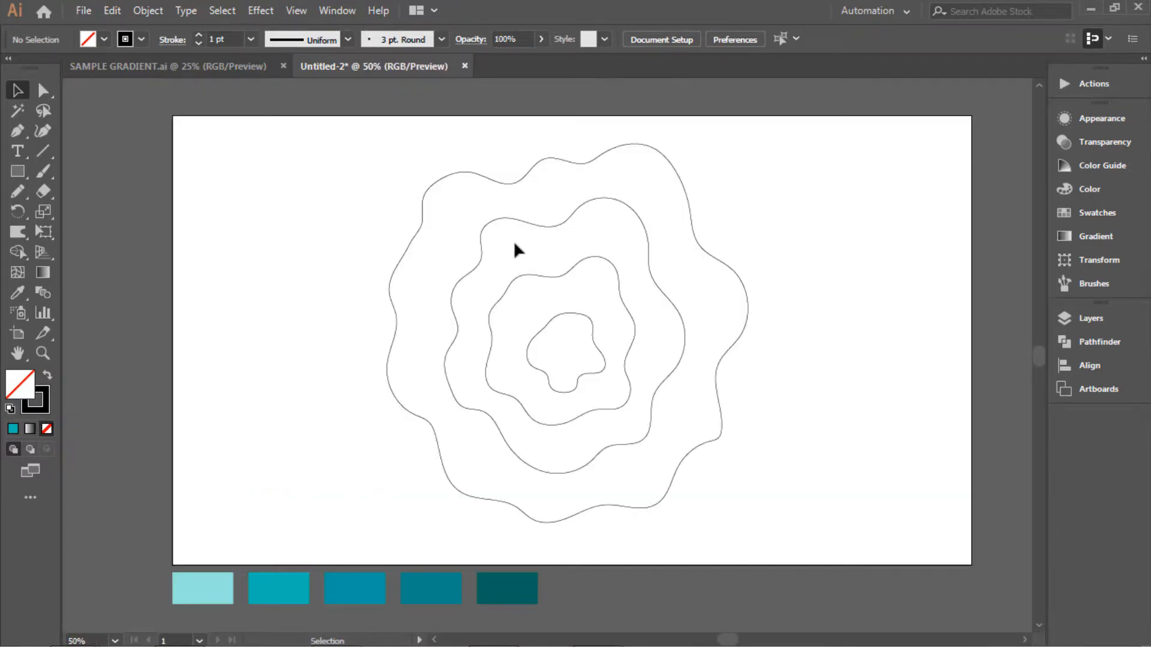
click(825, 382)
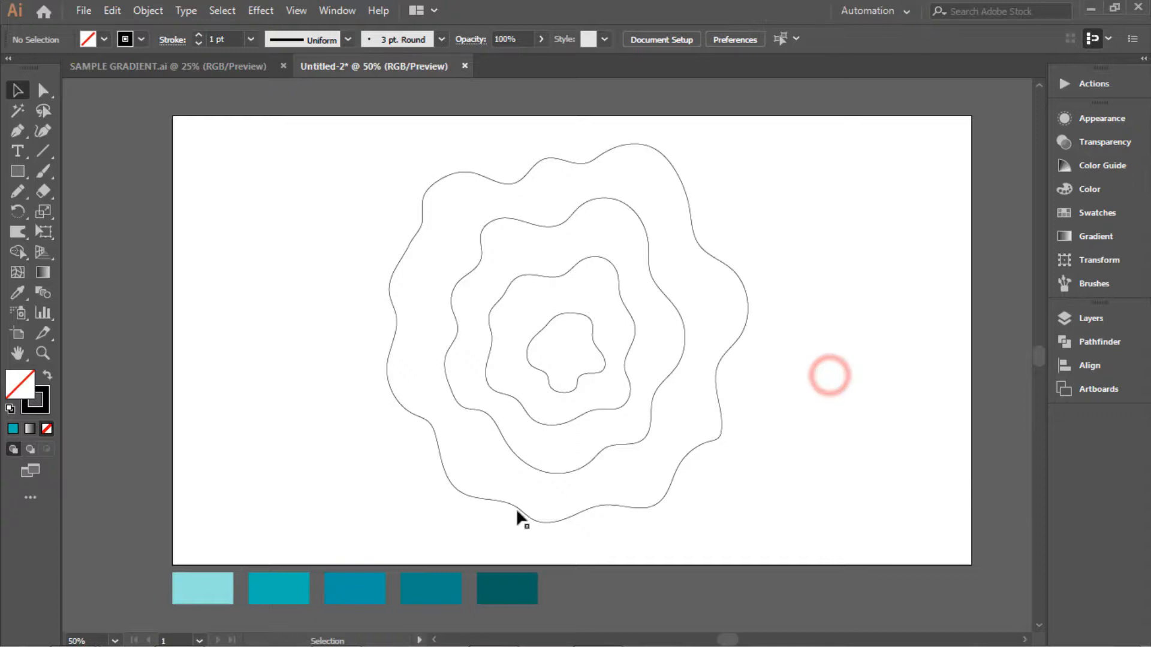
scroll(400, 263, up, 1)
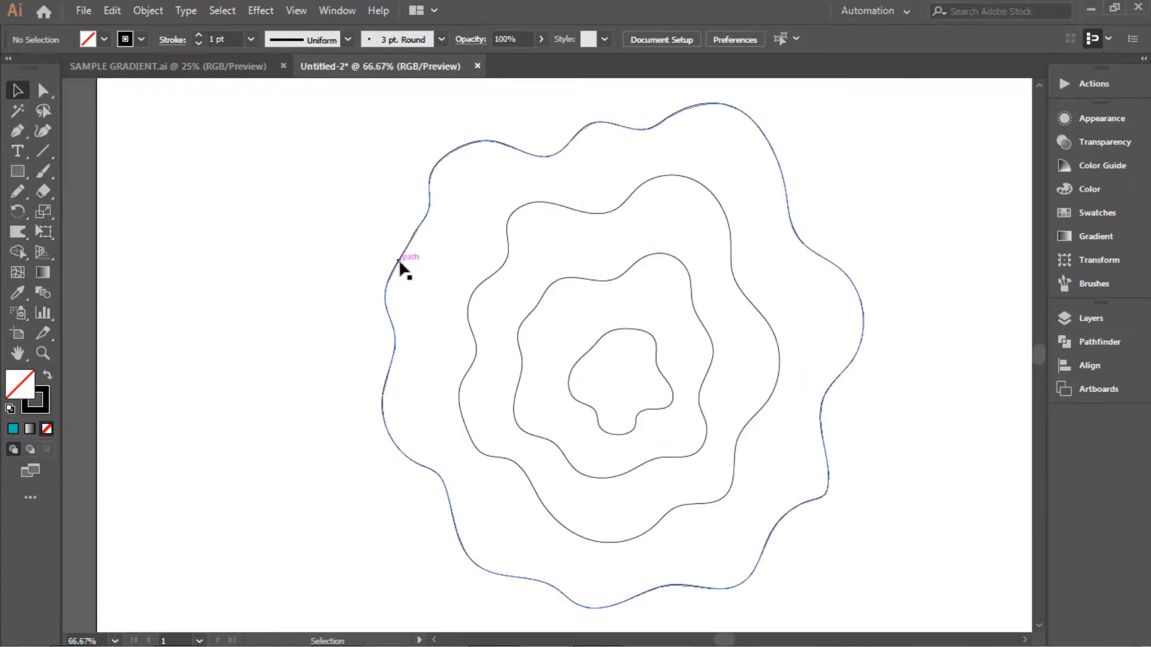
click(399, 263)
drag(13, 199, 63, 231)
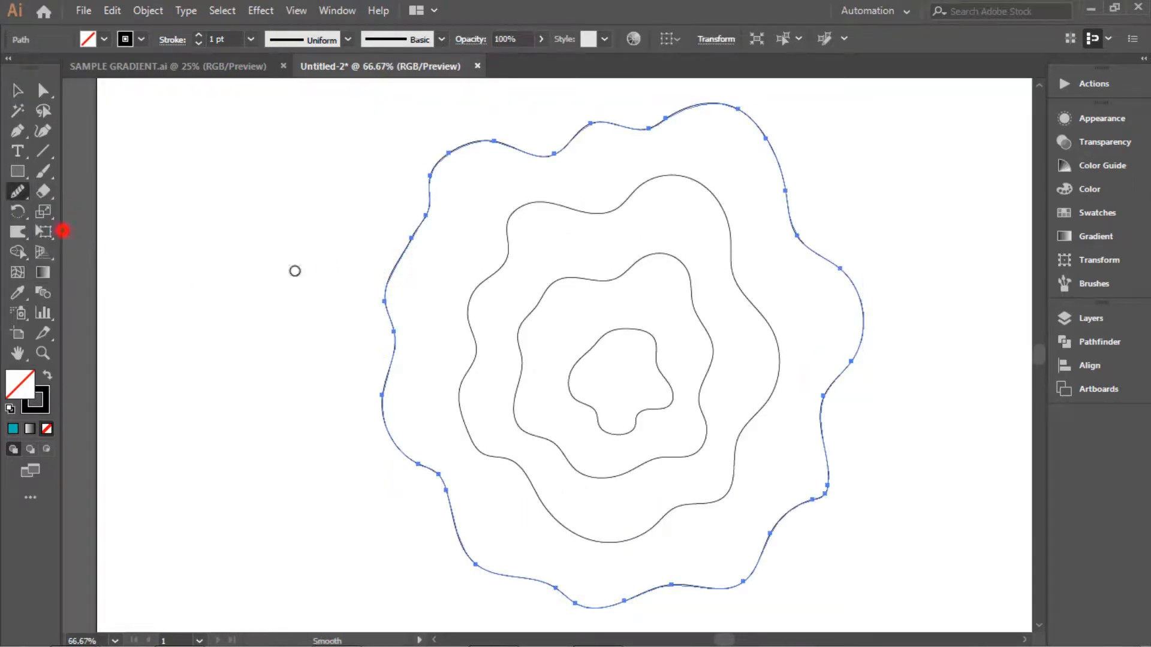
mouse_move(422, 209)
mouse_down()
mouse_move(393, 269)
mouse_move(415, 236)
mouse_move(389, 287)
mouse_move(396, 330)
mouse_up()
drag(416, 228, 426, 175)
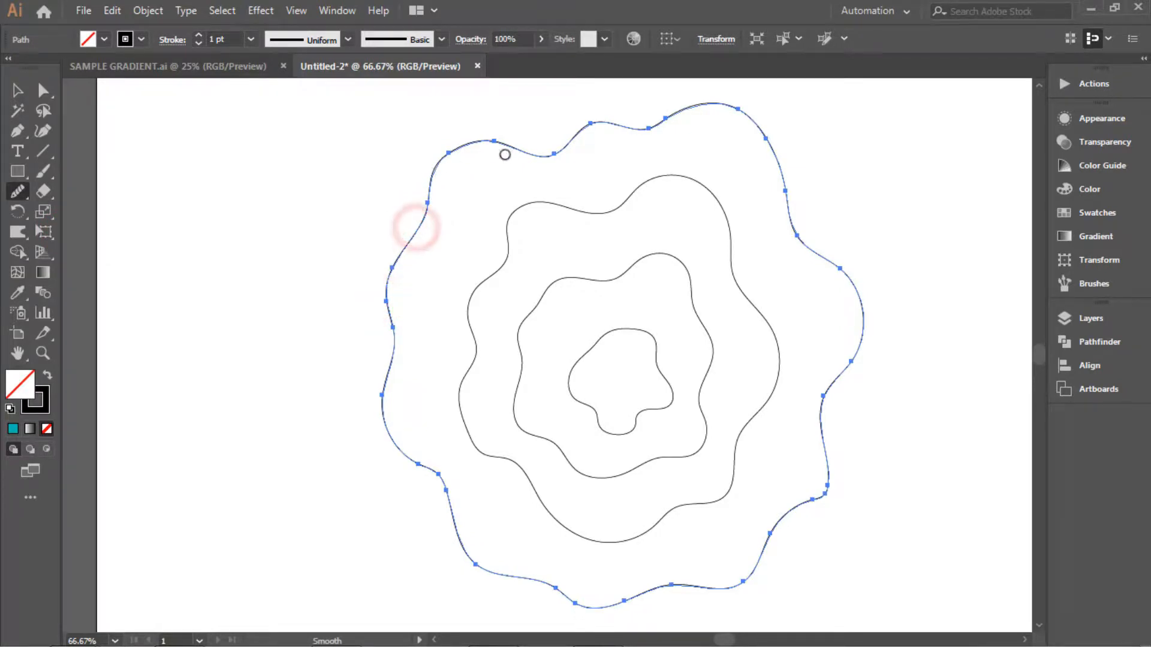
mouse_move(490, 147)
mouse_down()
mouse_move(544, 166)
mouse_move(515, 148)
mouse_move(465, 150)
mouse_up()
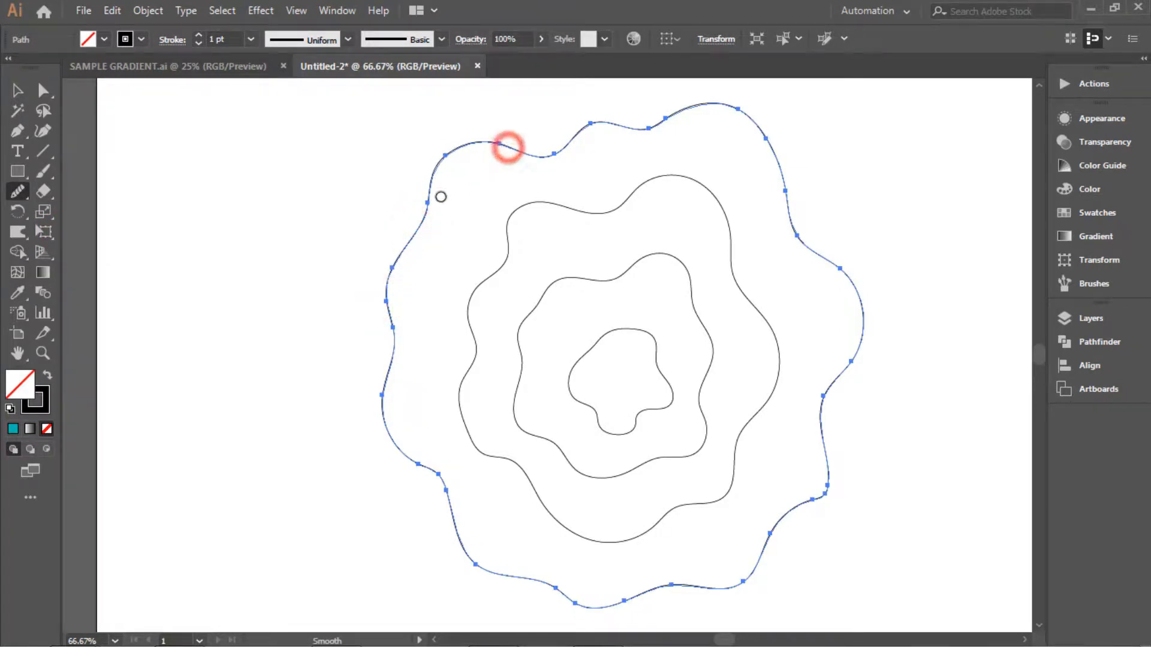
mouse_move(400, 452)
mouse_down()
mouse_move(534, 591)
mouse_move(624, 606)
mouse_move(746, 582)
mouse_up()
mouse_move(768, 532)
mouse_down()
mouse_move(804, 504)
mouse_move(825, 449)
mouse_move(831, 476)
mouse_move(794, 506)
mouse_move(824, 480)
mouse_move(840, 380)
mouse_up()
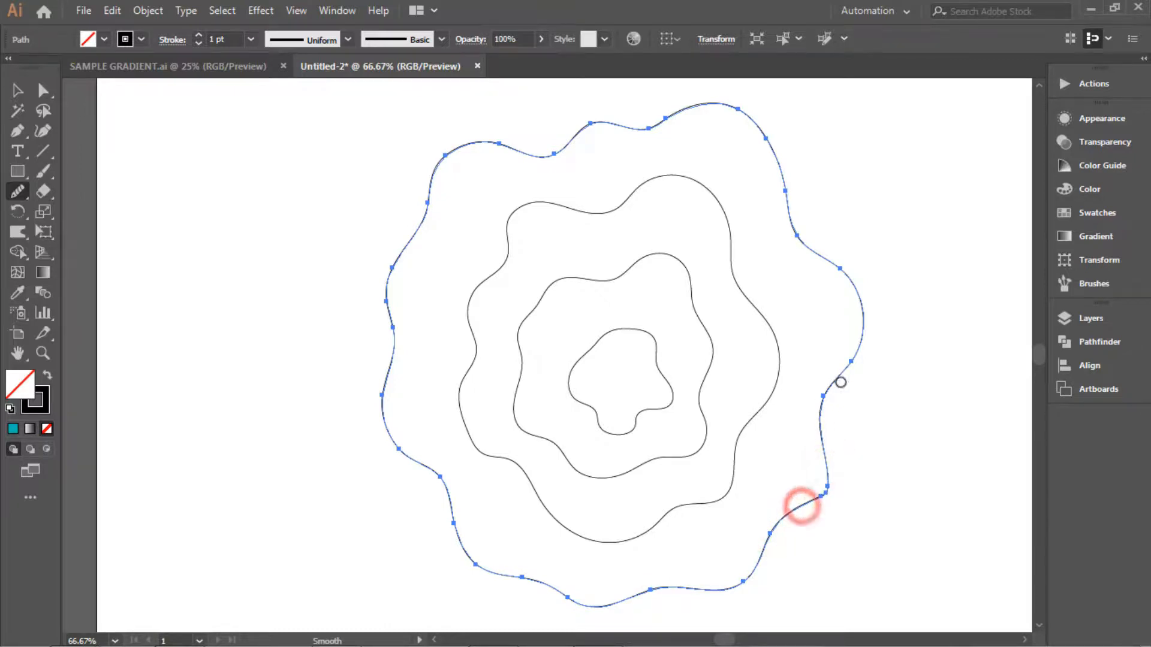
drag(837, 266, 841, 268)
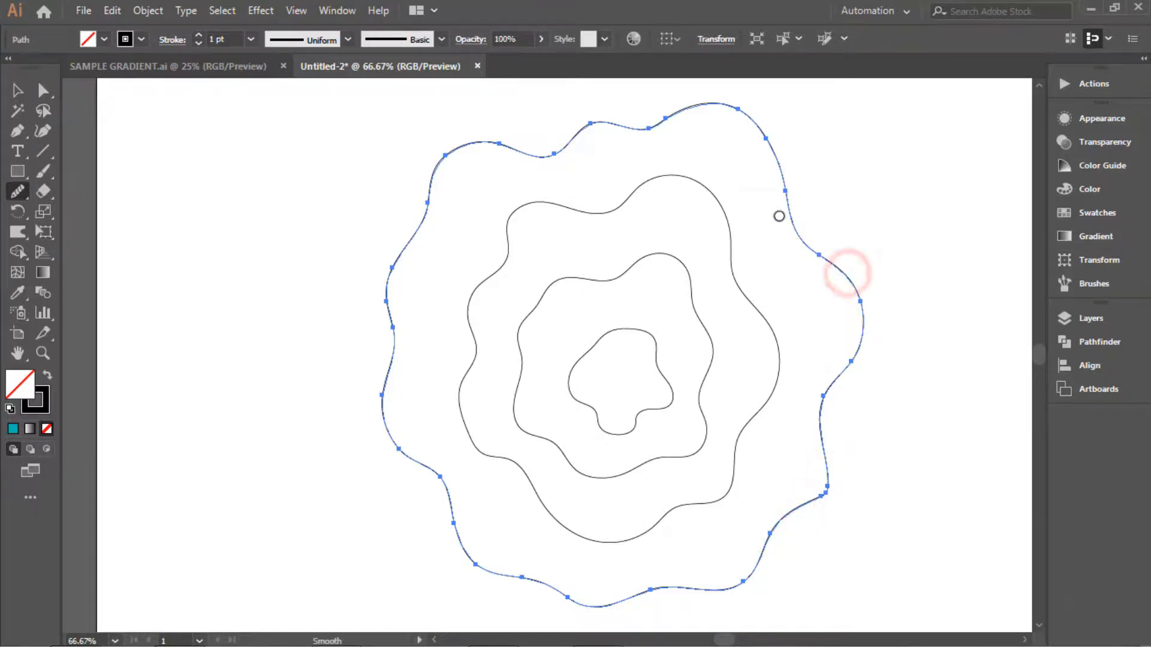
drag(671, 116, 631, 138)
drag(646, 128, 716, 104)
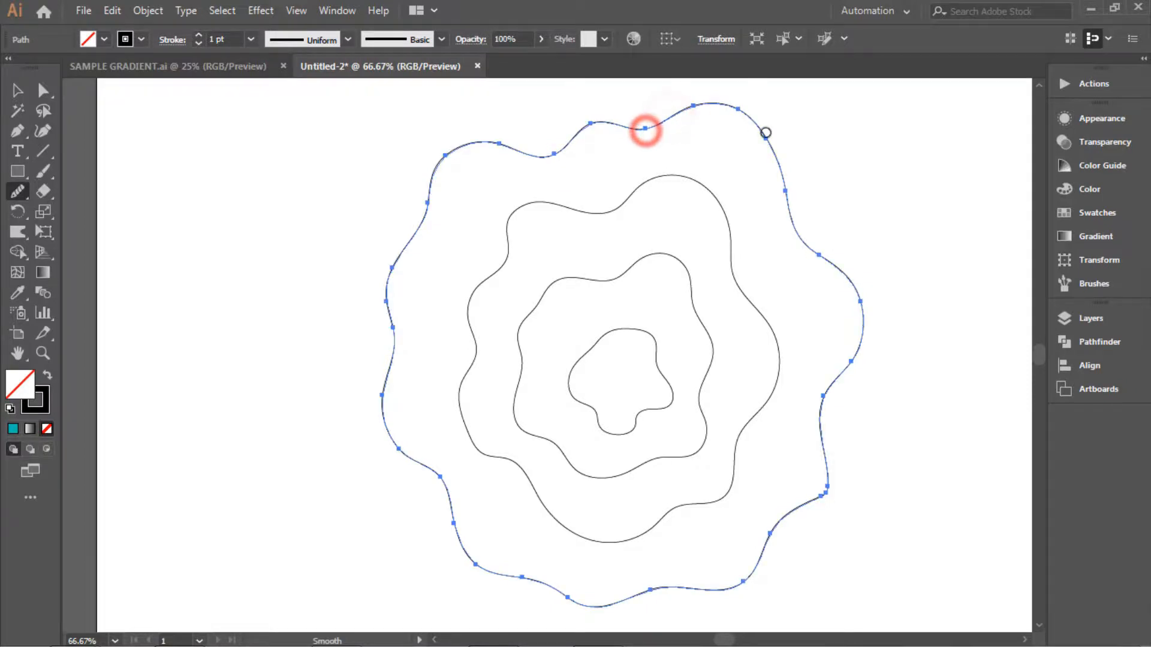
drag(580, 125, 521, 161)
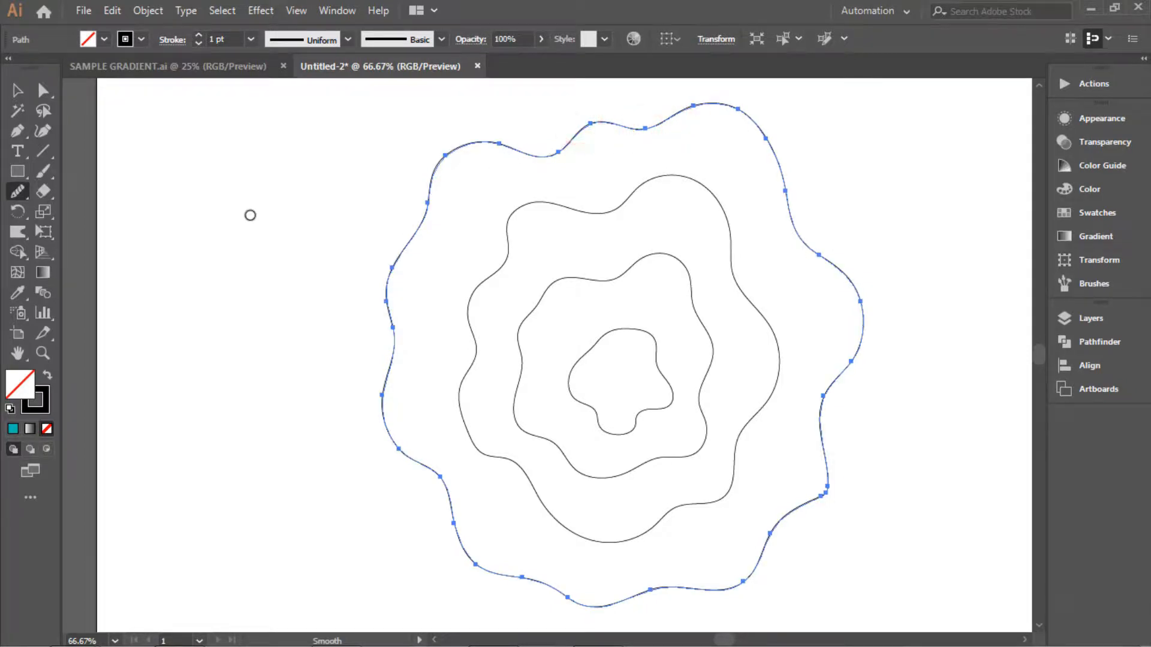
Move the outermost wavy outline slightly left relative to the inner shapes
click(22, 88)
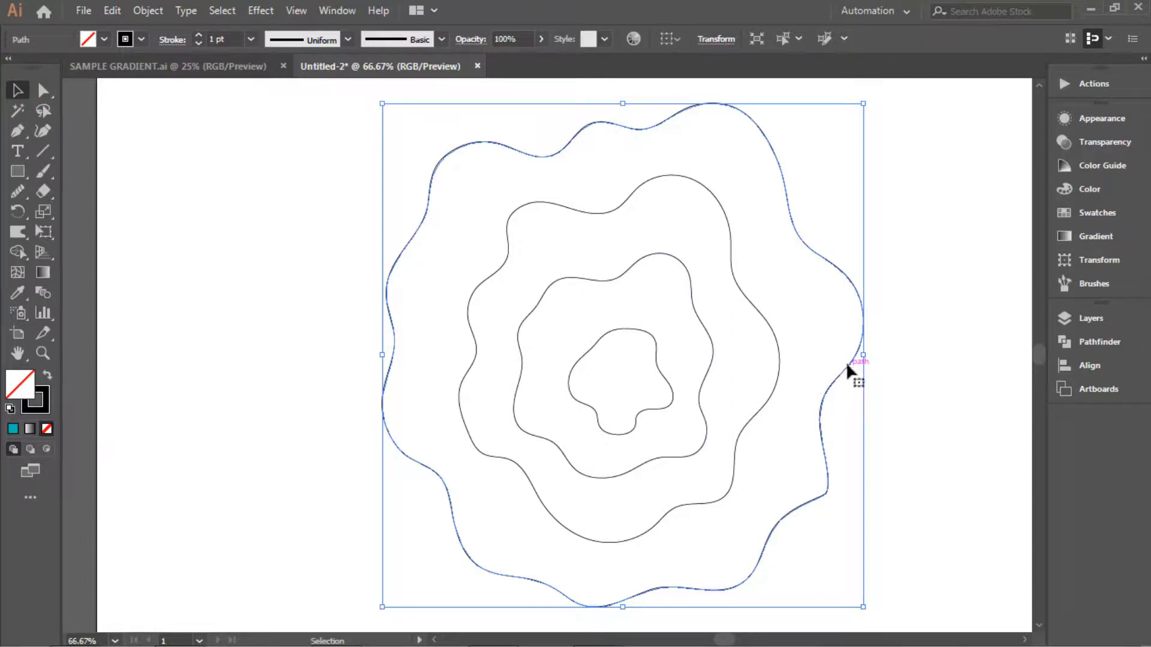
drag(846, 365, 831, 367)
click(946, 365)
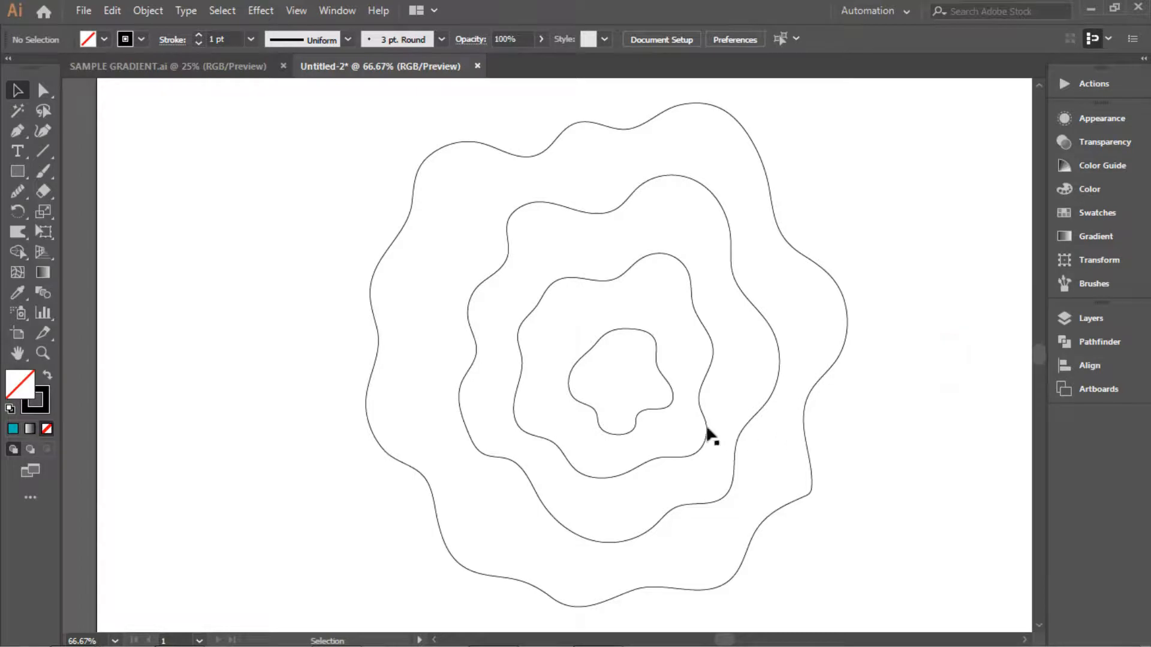
Move the second-largest wavy outline slightly left and up inside the outermost outline
click(734, 472)
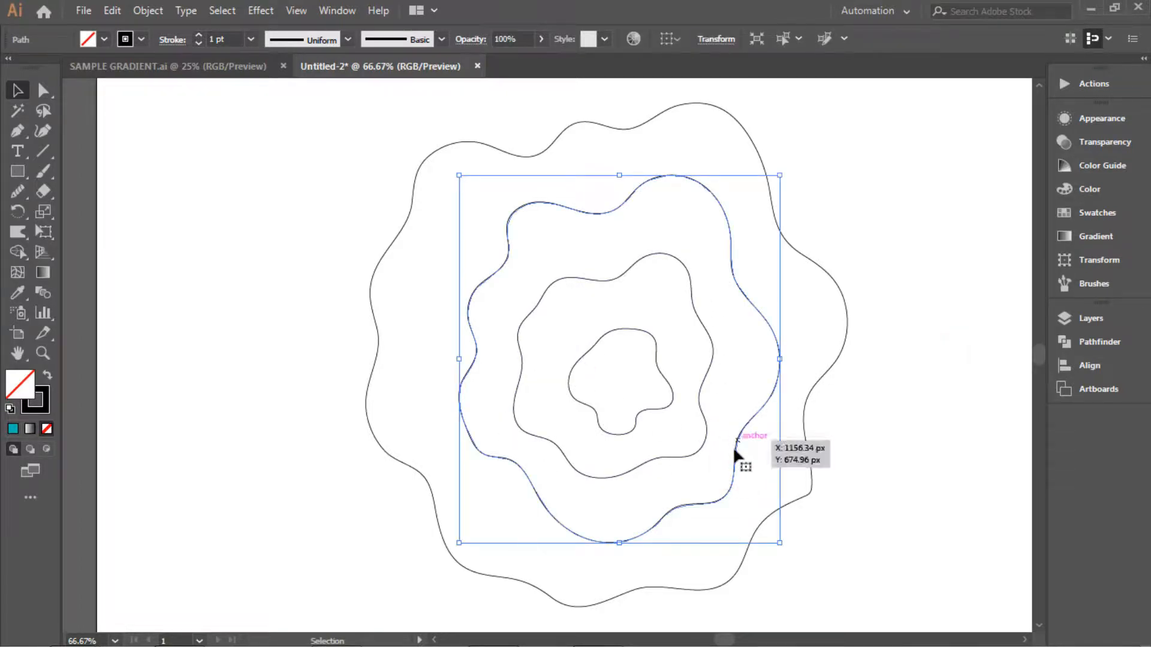
drag(731, 458, 723, 456)
click(929, 269)
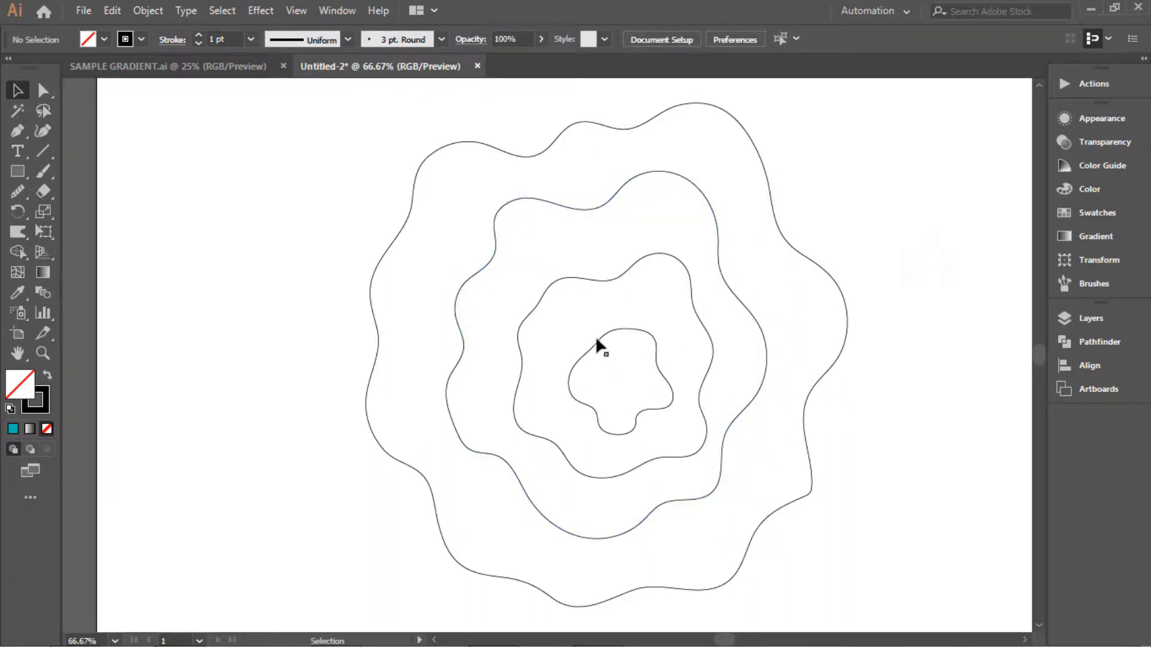
Move the third-largest outline slightly up and left, and shift the innermost shape up and left to sit centrally inside it
mouse_move(535, 306)
mouse_down()
mouse_move(524, 298)
mouse_move(544, 309)
mouse_up()
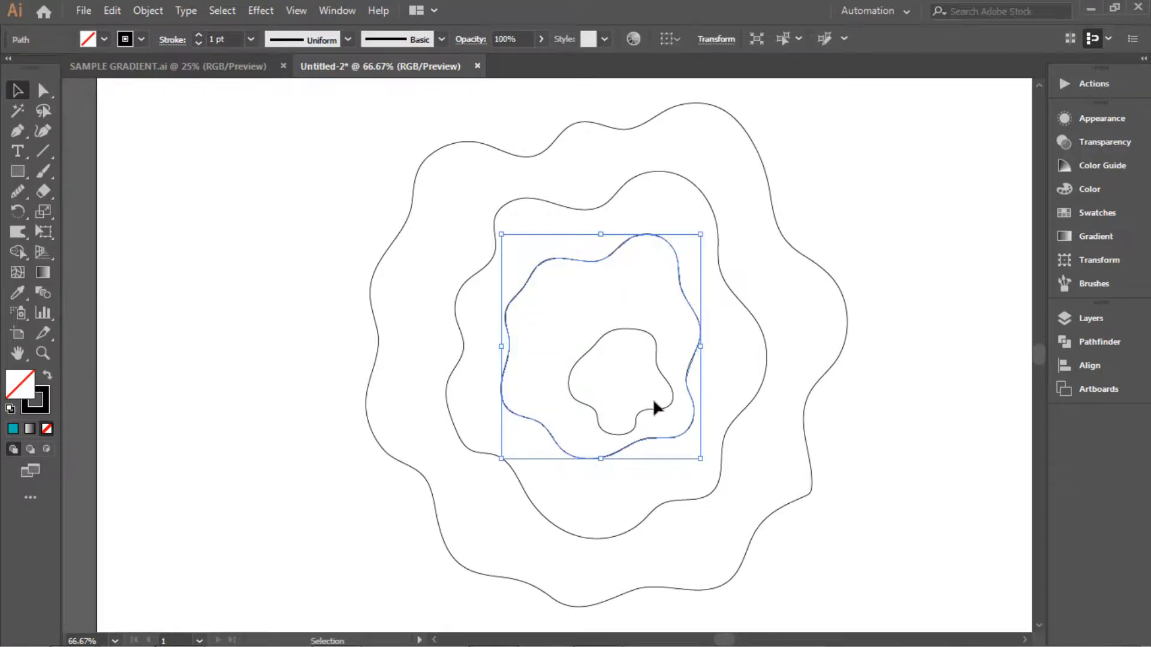
mouse_move(659, 409)
mouse_down()
mouse_move(649, 371)
mouse_move(640, 373)
mouse_up()
click(888, 228)
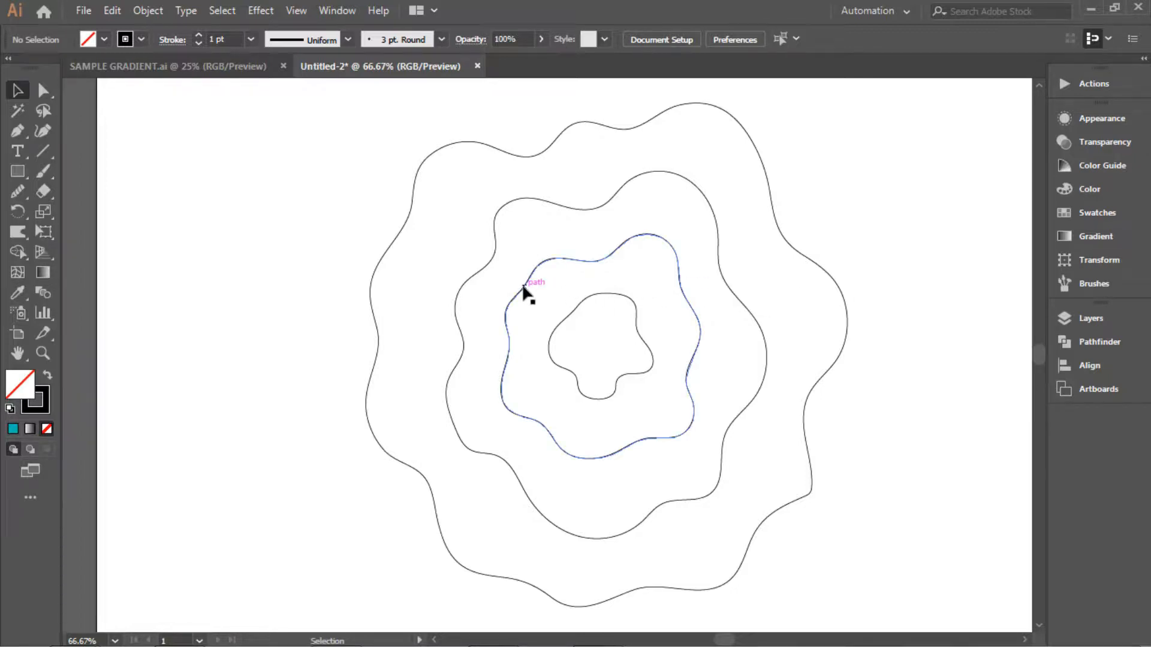
Nudge the third-largest wavy outline up and left, and rotate it slightly counterclockwise around the innermost shape
drag(523, 289, 519, 287)
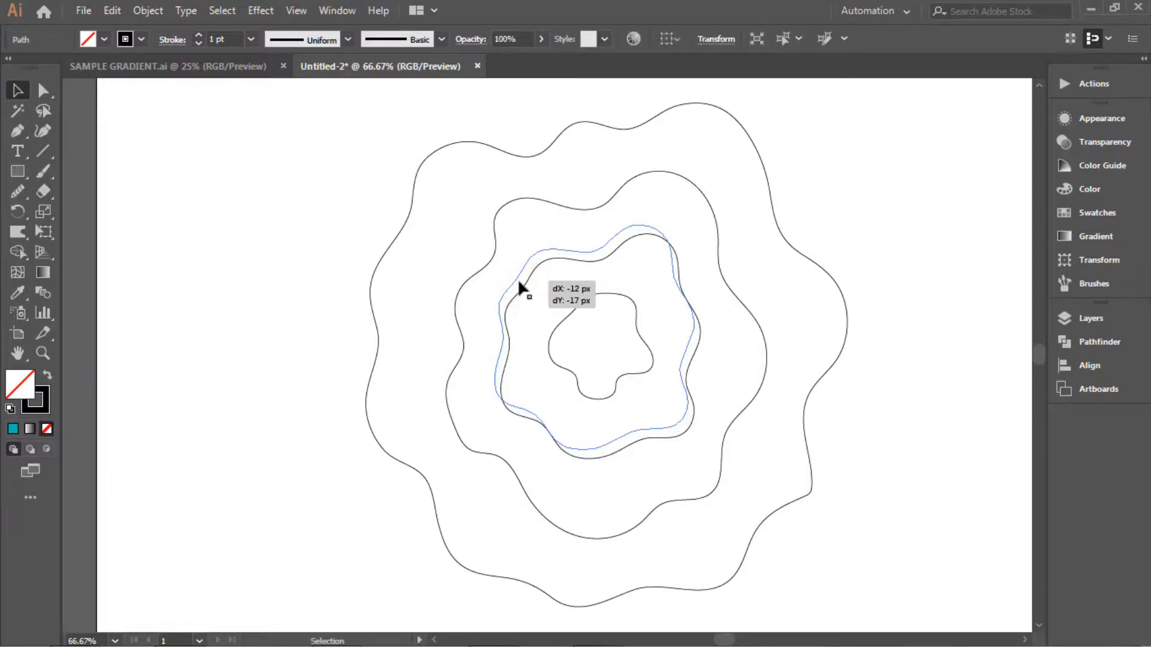
drag(483, 216, 479, 237)
drag(504, 345, 505, 350)
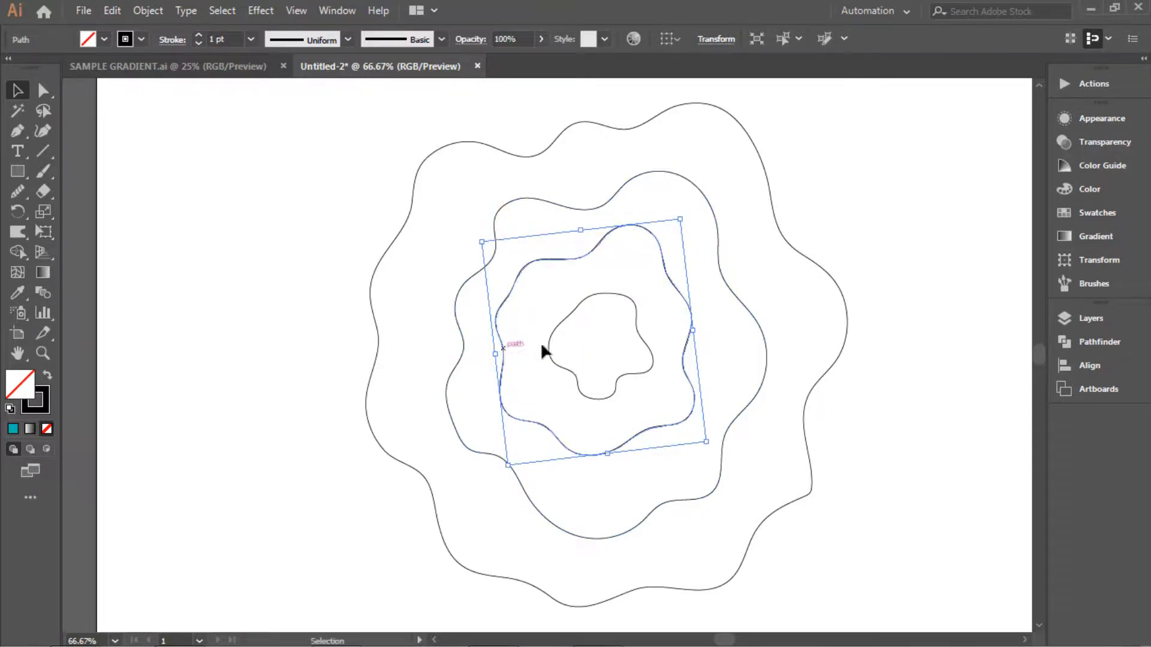
click(870, 201)
Rotate the second-largest wavy outline slightly clockwise
click(718, 259)
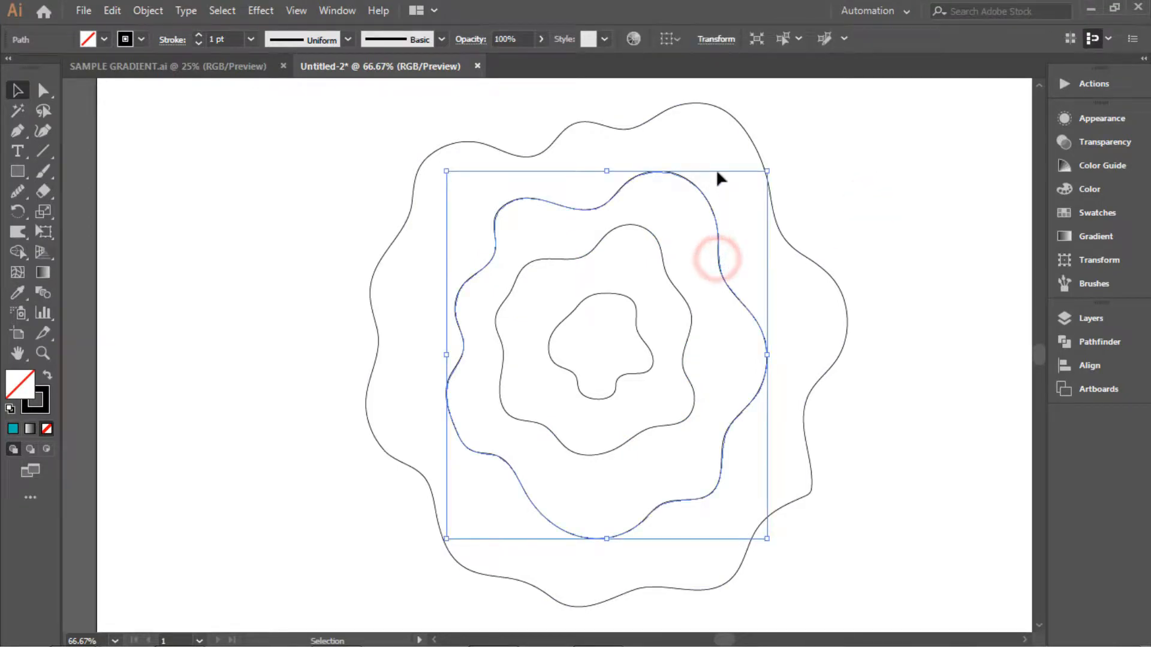
drag(777, 165, 790, 191)
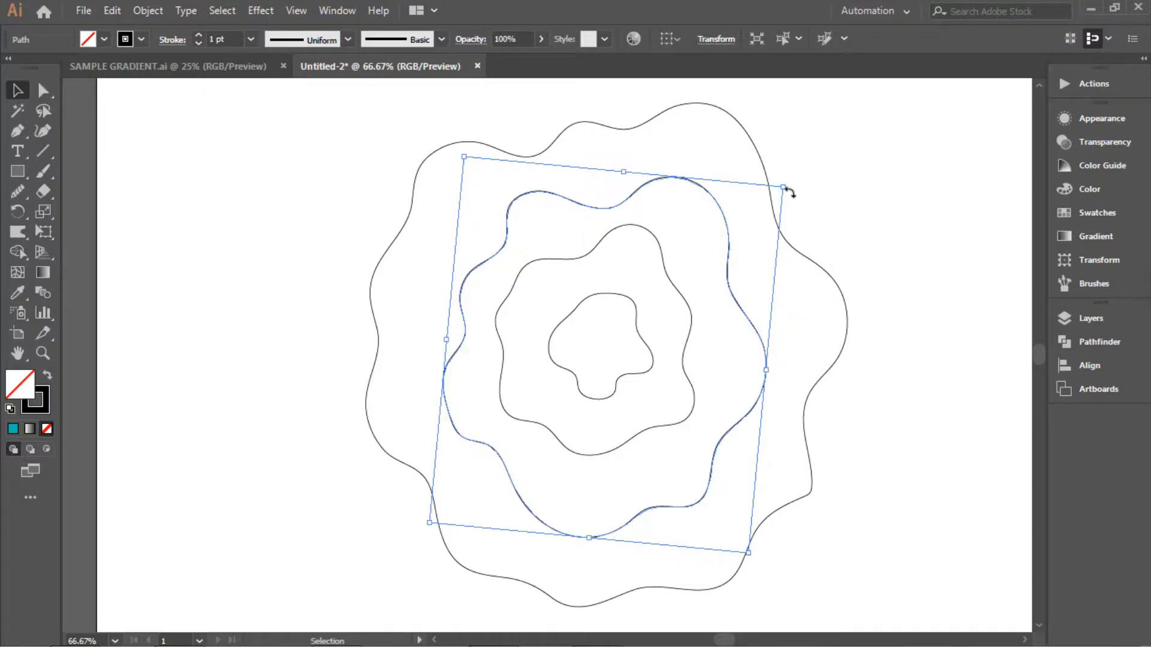
click(850, 176)
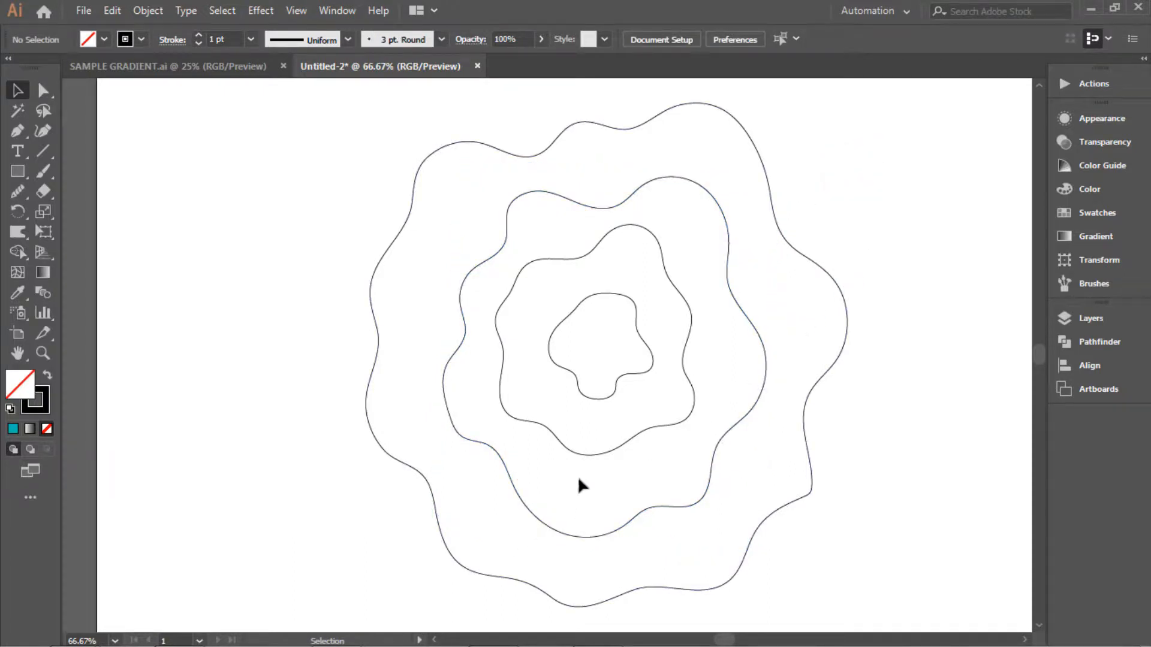
Narrow the innermost wavy shape slightly from its left side and nudge it up and right
click(578, 455)
click(641, 373)
click(550, 292)
drag(549, 292, 555, 294)
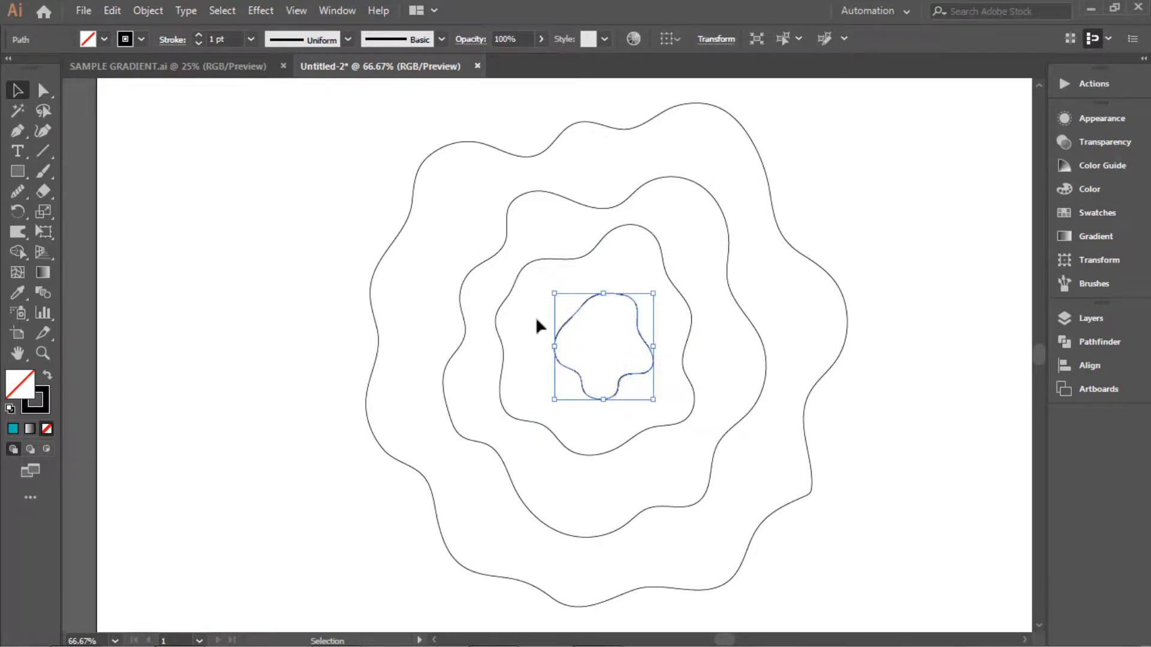
click(126, 167)
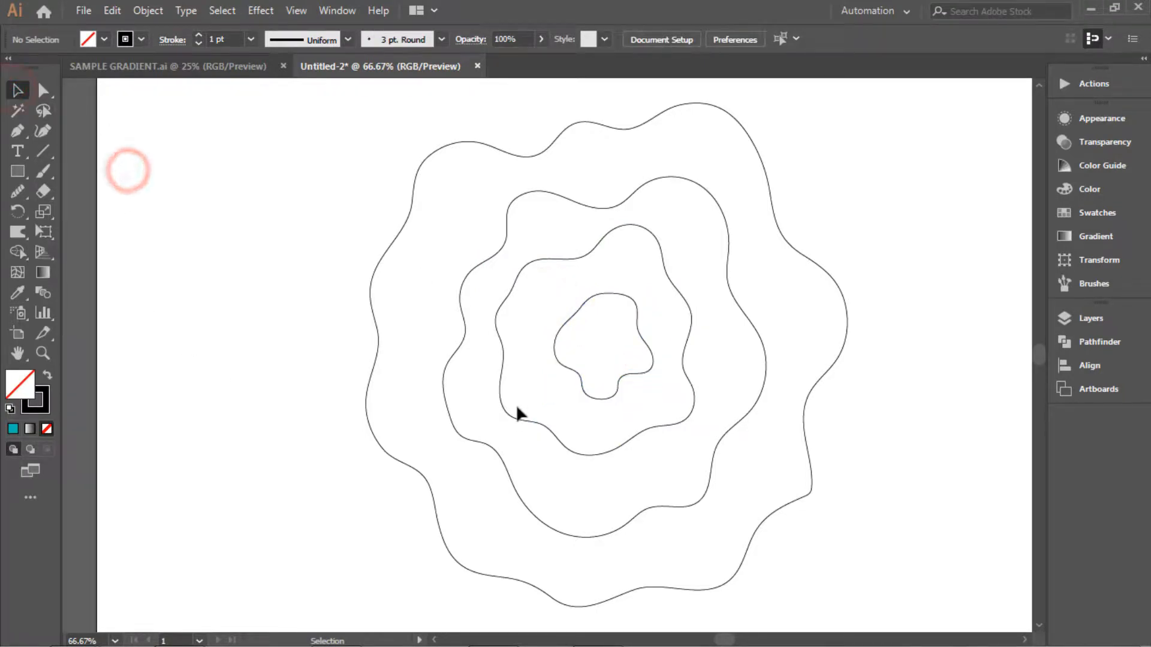
drag(600, 398, 604, 394)
click(918, 239)
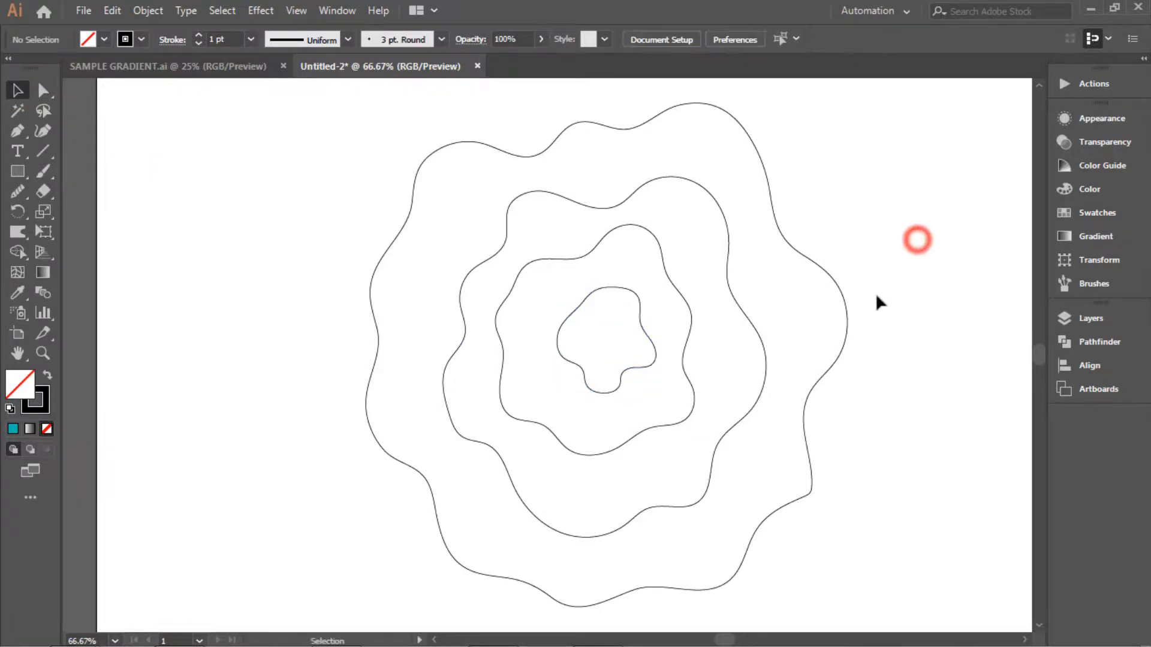
Scale all four wavy outlines down together proportionally and reposition them in the middle of the artboard
key(ctrl+minus)
key(ctrl+minus)
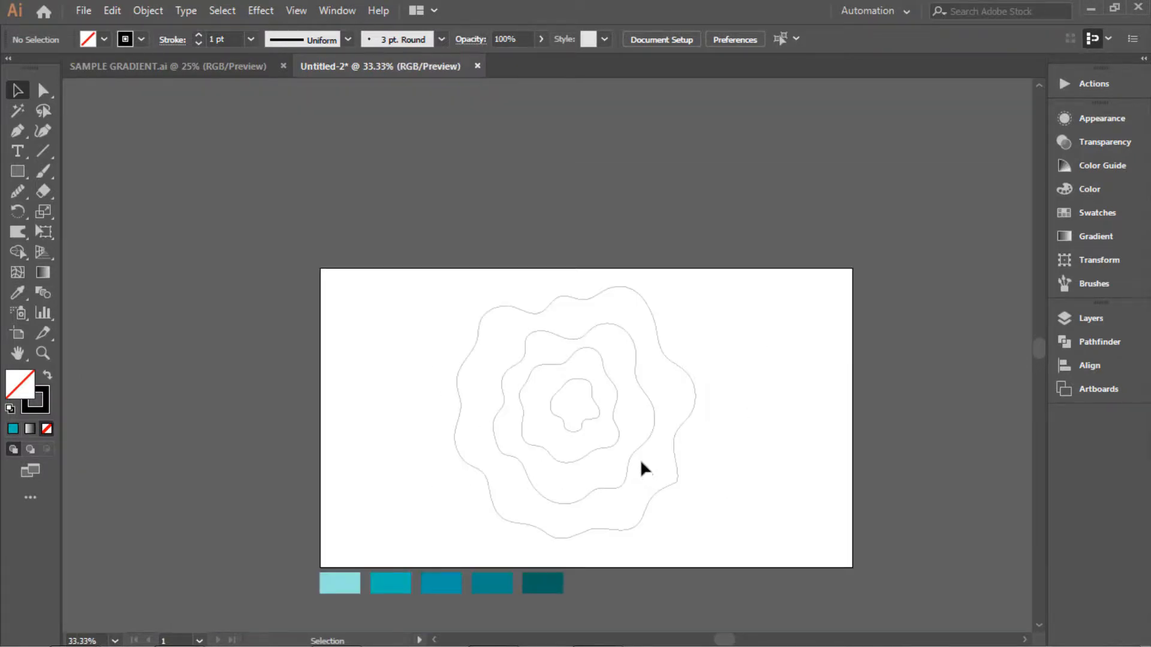
drag(461, 264, 703, 483)
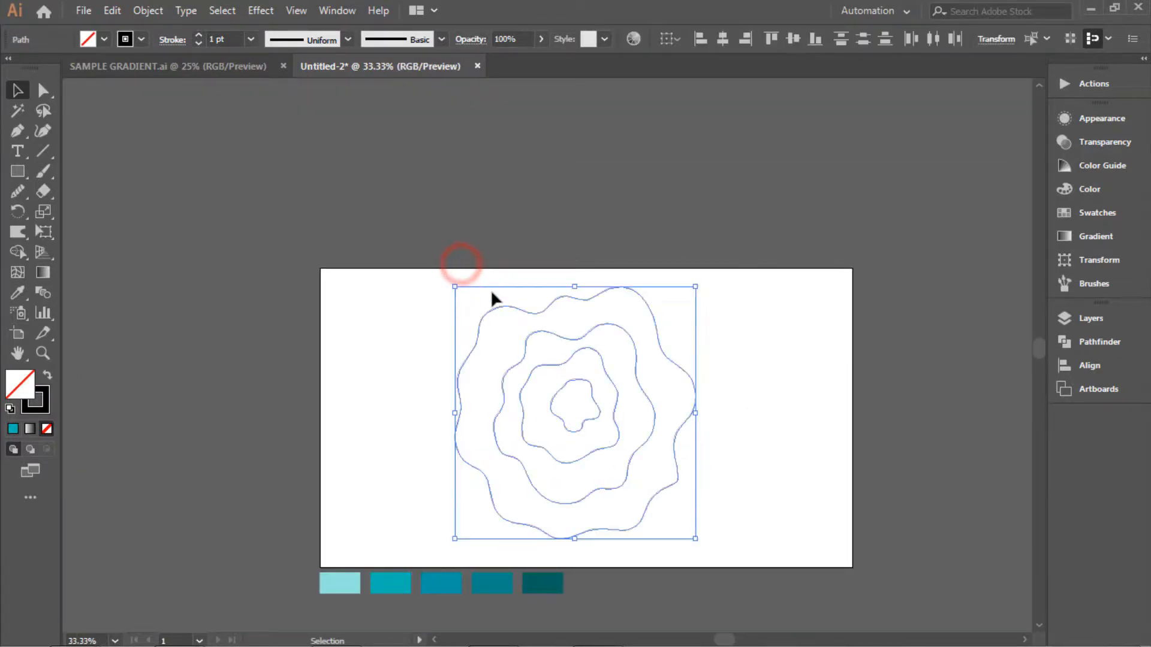
drag(454, 287, 472, 305)
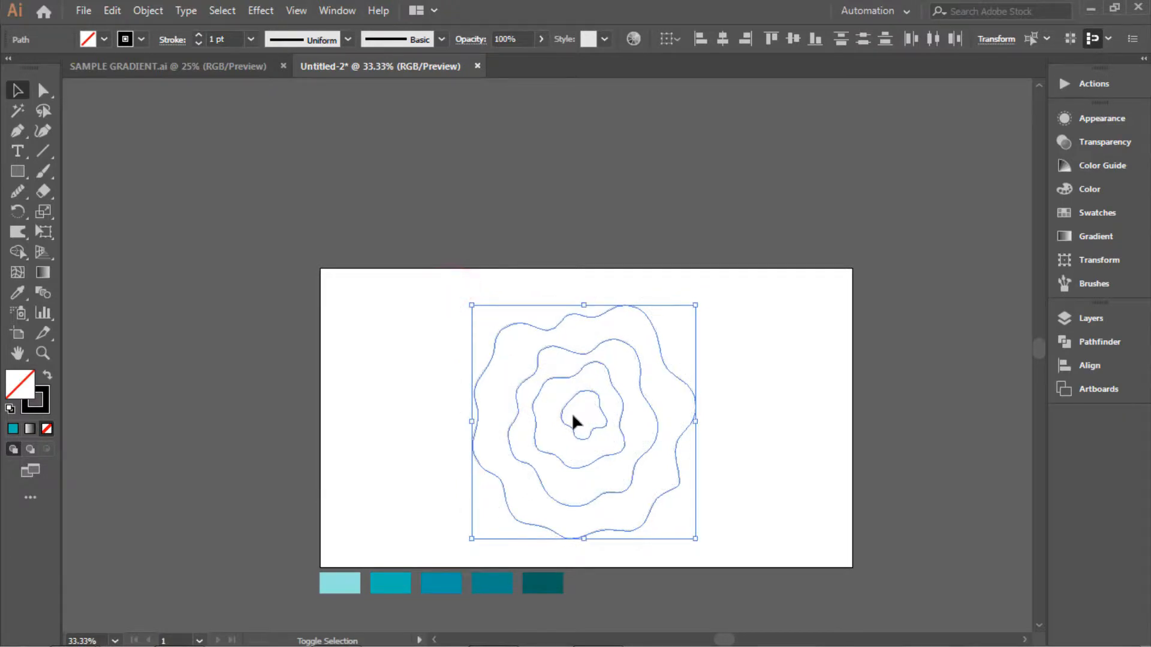
drag(561, 417, 557, 411)
drag(555, 409, 550, 402)
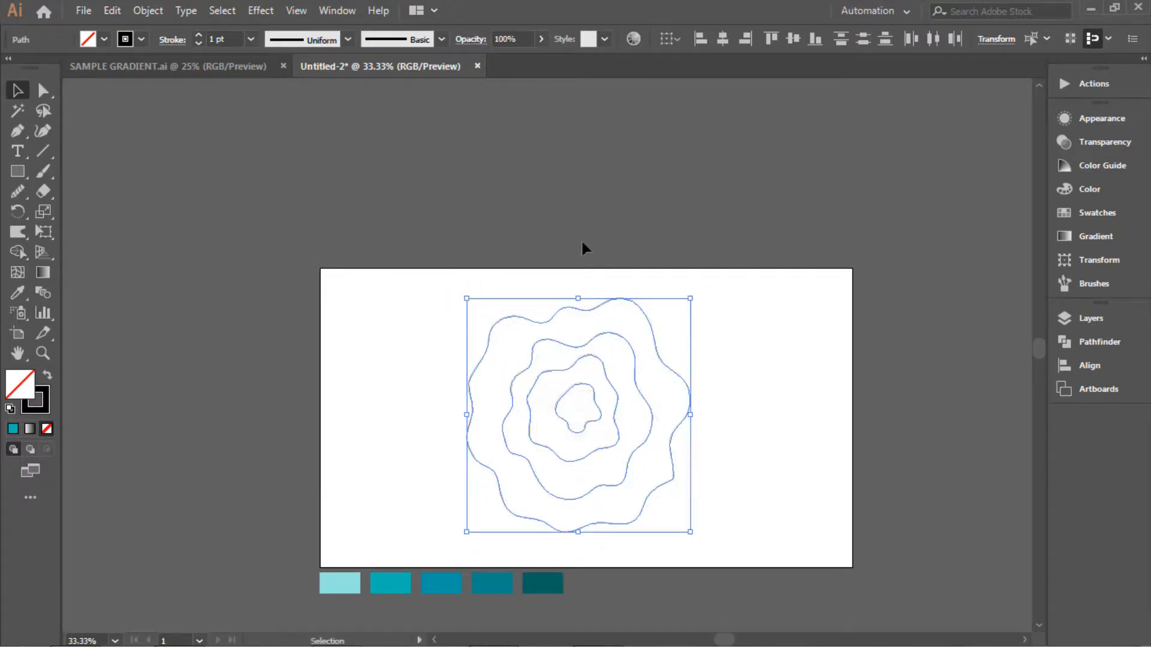
drag(468, 299, 487, 319)
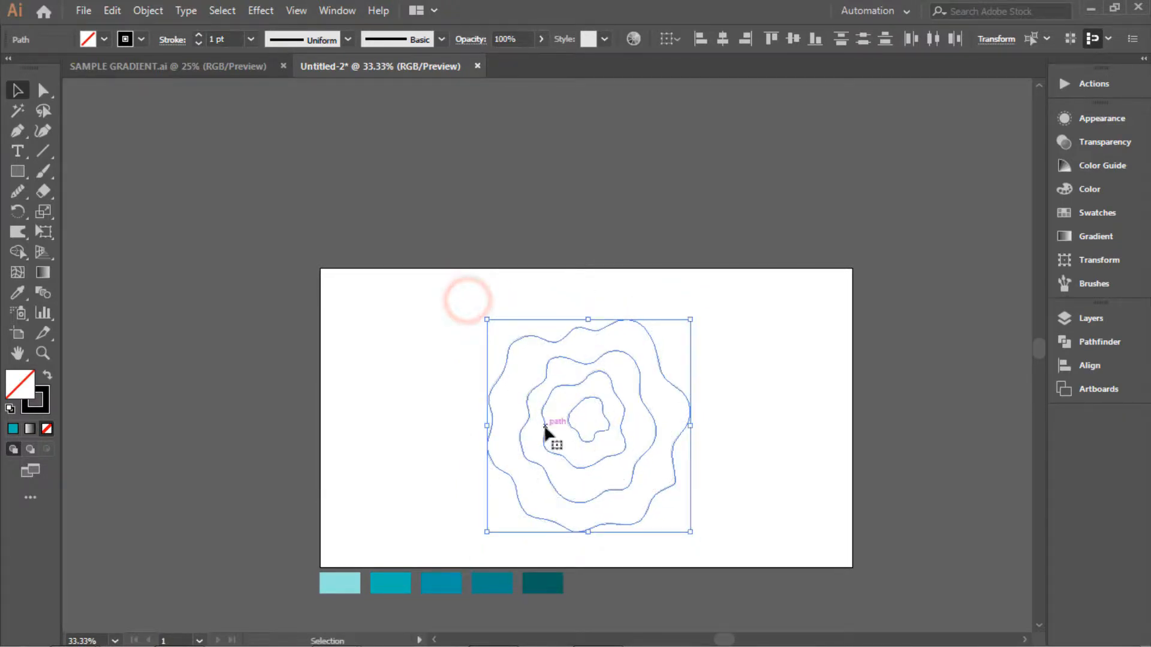
drag(545, 427, 541, 413)
click(595, 228)
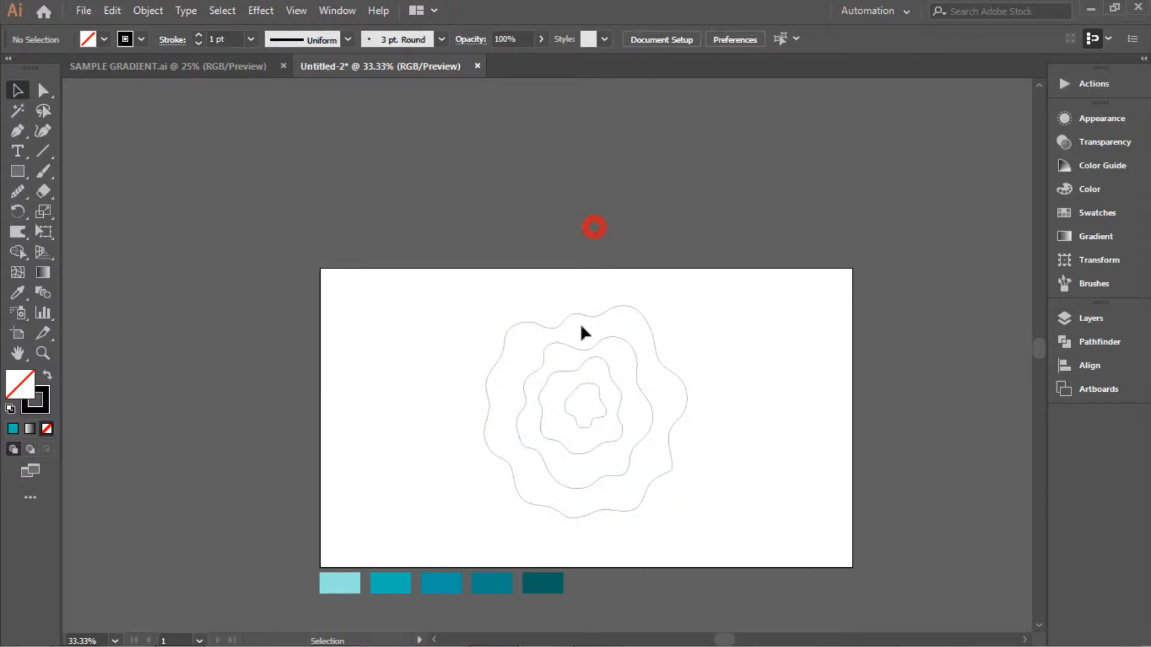
Move all four wavy outlines together slightly down and left on the artboard
scroll(729, 466, up, 1)
drag(695, 244, 382, 563)
drag(495, 445, 486, 458)
click(639, 190)
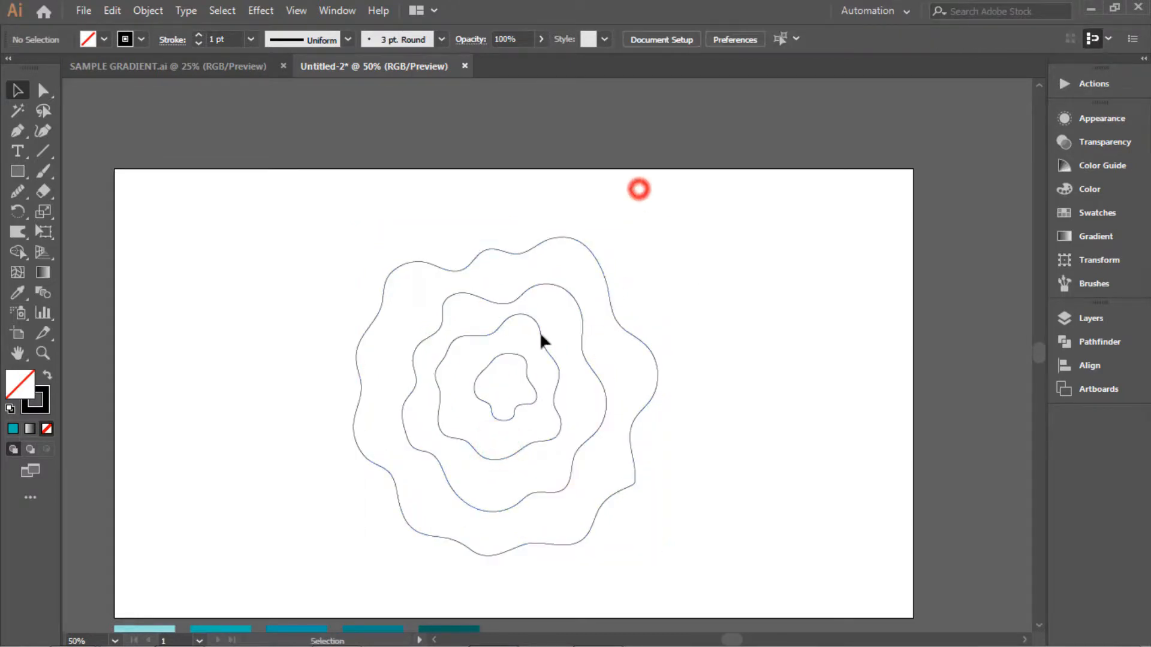
drag(595, 431, 636, 422)
click(857, 417)
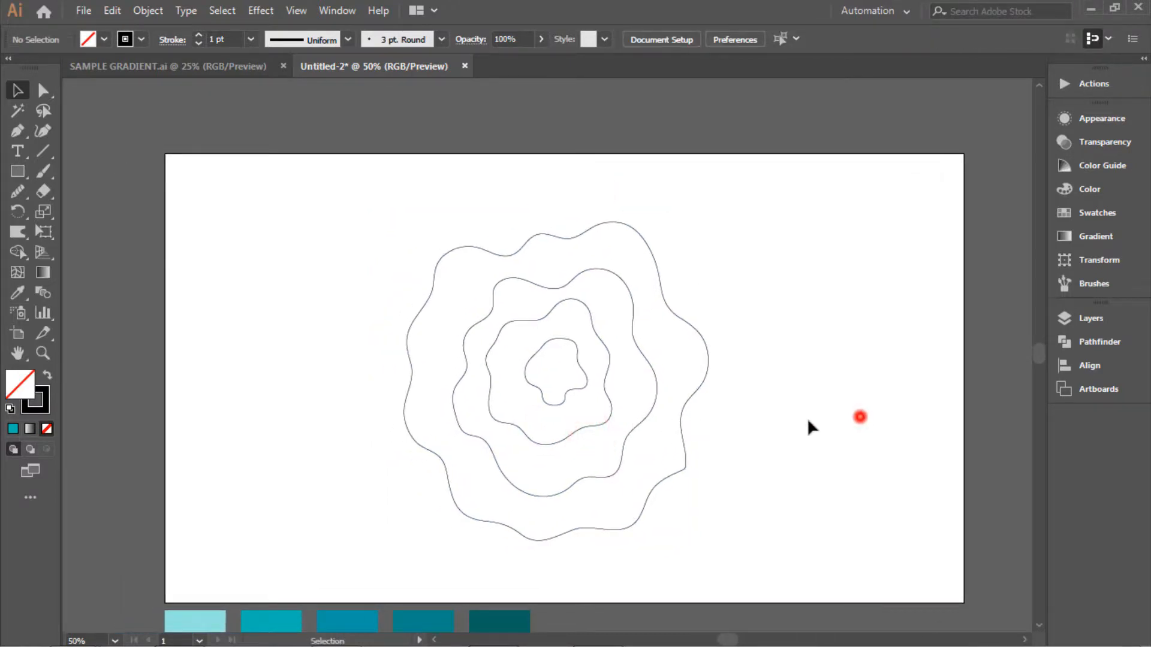
mouse_move(342, 138)
mouse_down()
mouse_move(647, 448)
mouse_move(780, 545)
mouse_up()
click(816, 384)
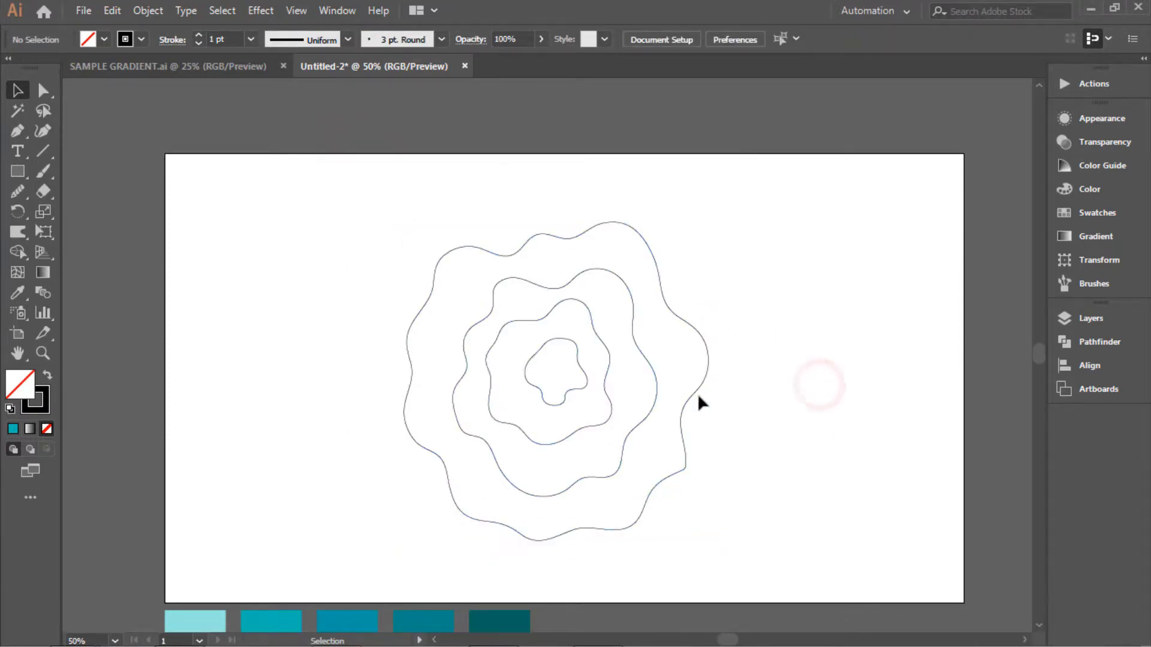
Draw a rectangle with no fill and a black 1 pt stroke that covers the whole artboard around the outlines
click(18, 171)
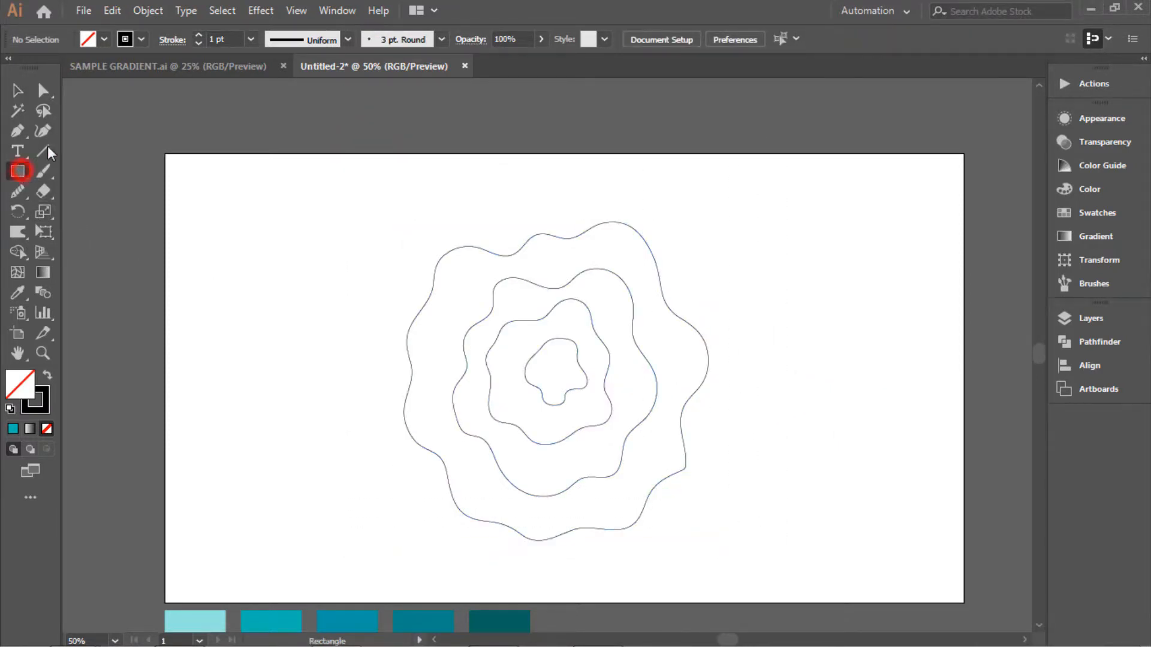
click(103, 40)
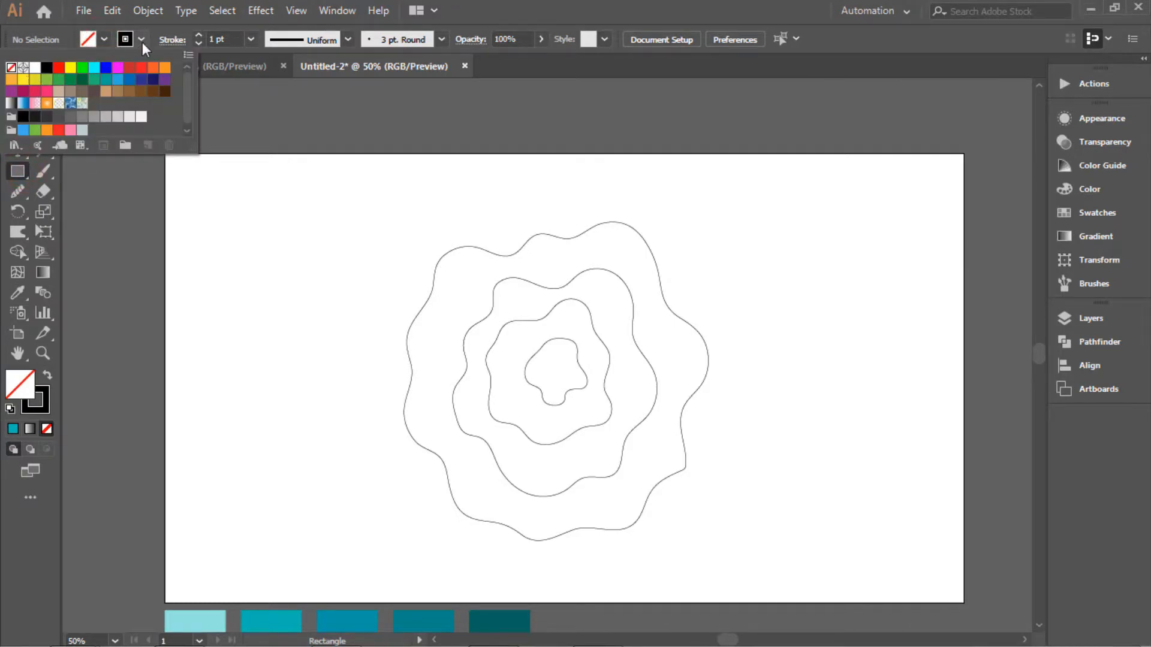
click(242, 218)
drag(166, 154, 963, 602)
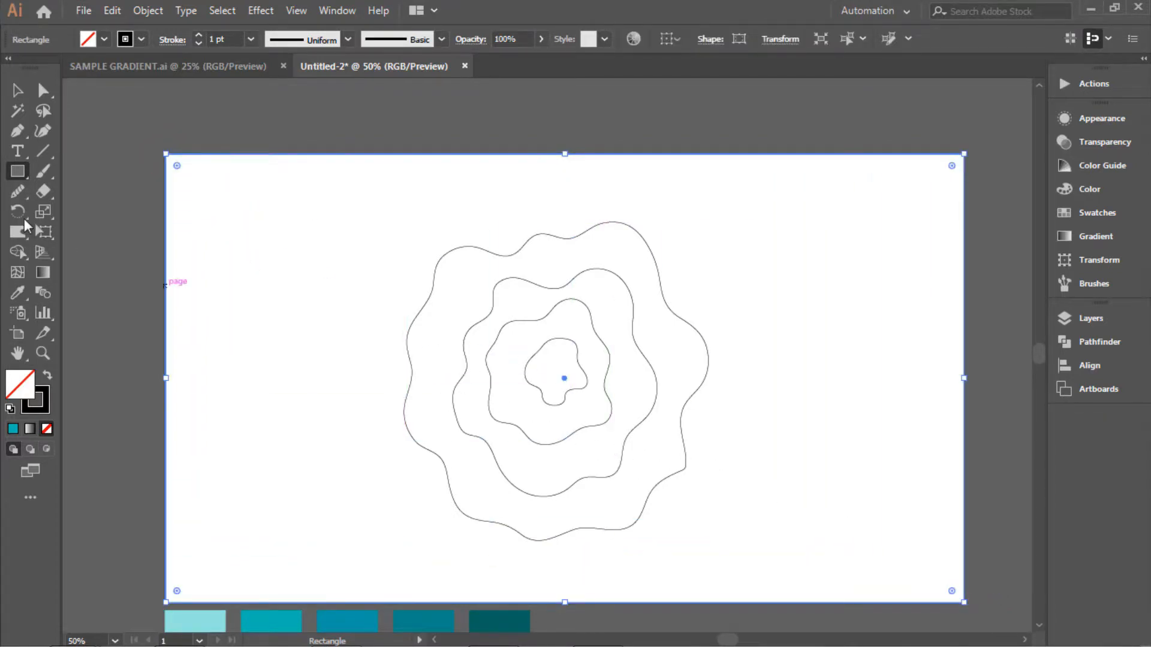
click(17, 90)
click(126, 108)
drag(377, 118, 750, 472)
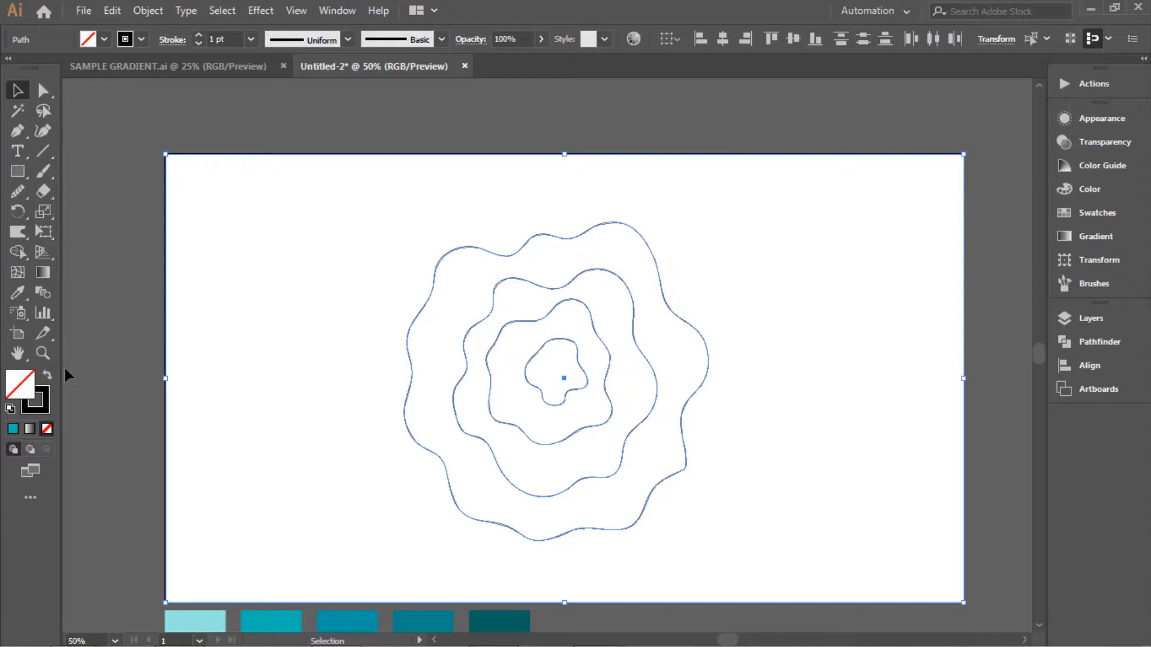
click(109, 343)
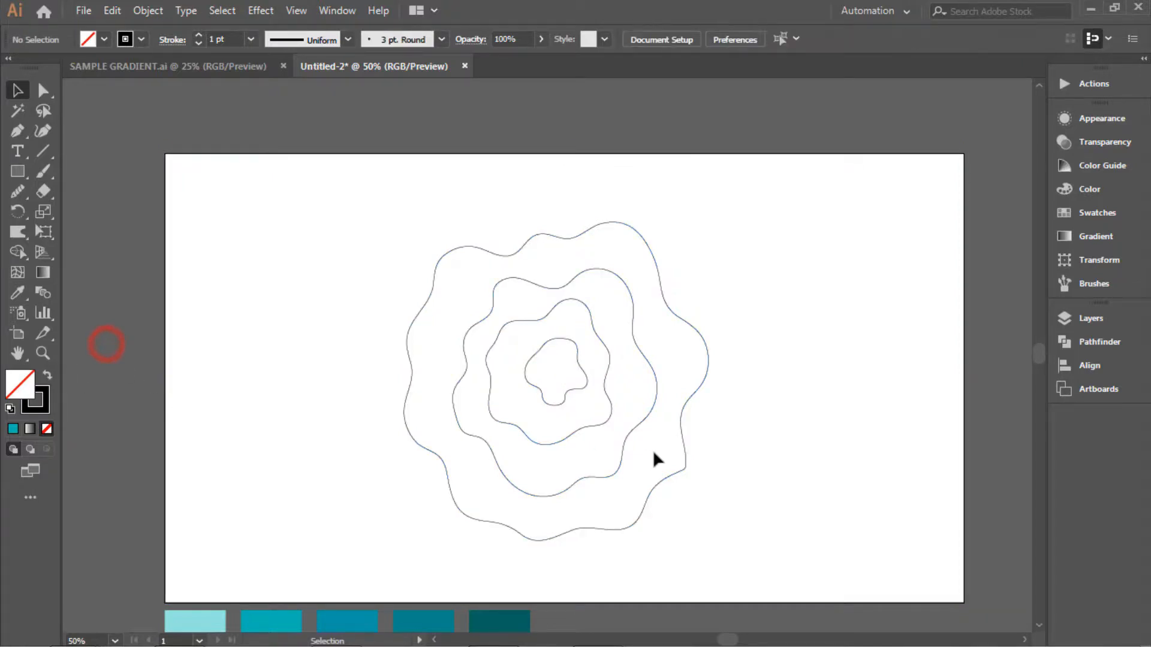
Smooth the sharp corner at the lower right of the outermost wavy outline with the Smooth tool
click(687, 470)
click(19, 192)
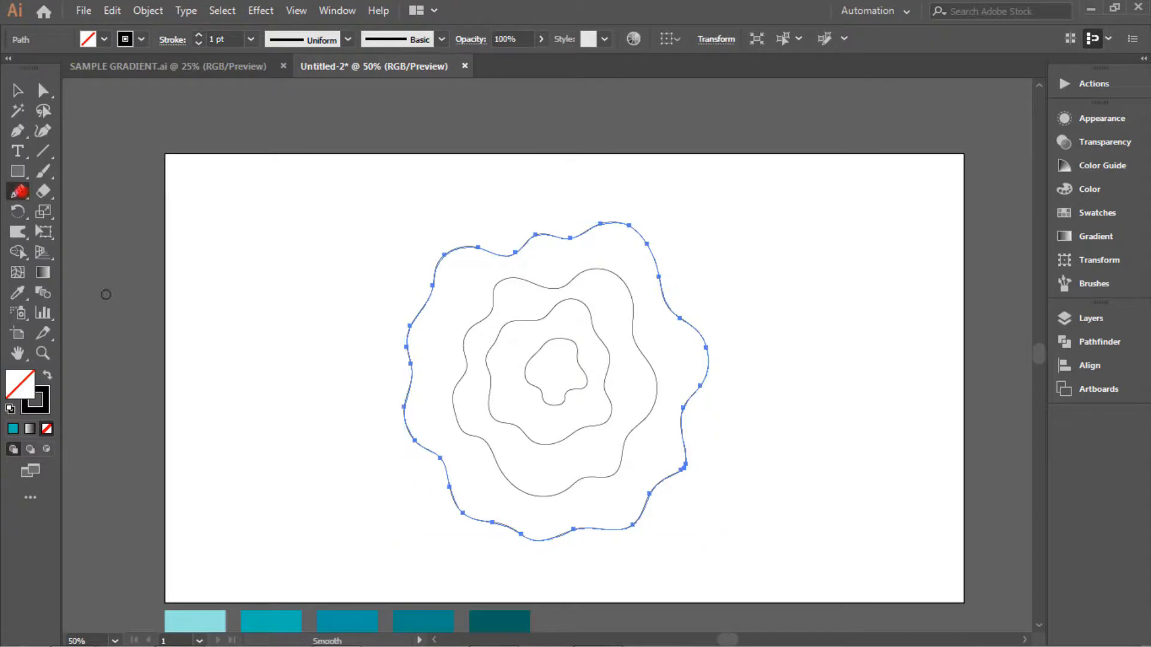
mouse_move(676, 470)
mouse_down()
mouse_move(689, 444)
mouse_move(674, 470)
mouse_move(688, 464)
mouse_move(689, 452)
mouse_move(666, 484)
mouse_up()
scroll(605, 424, up, 1)
click(17, 91)
click(76, 119)
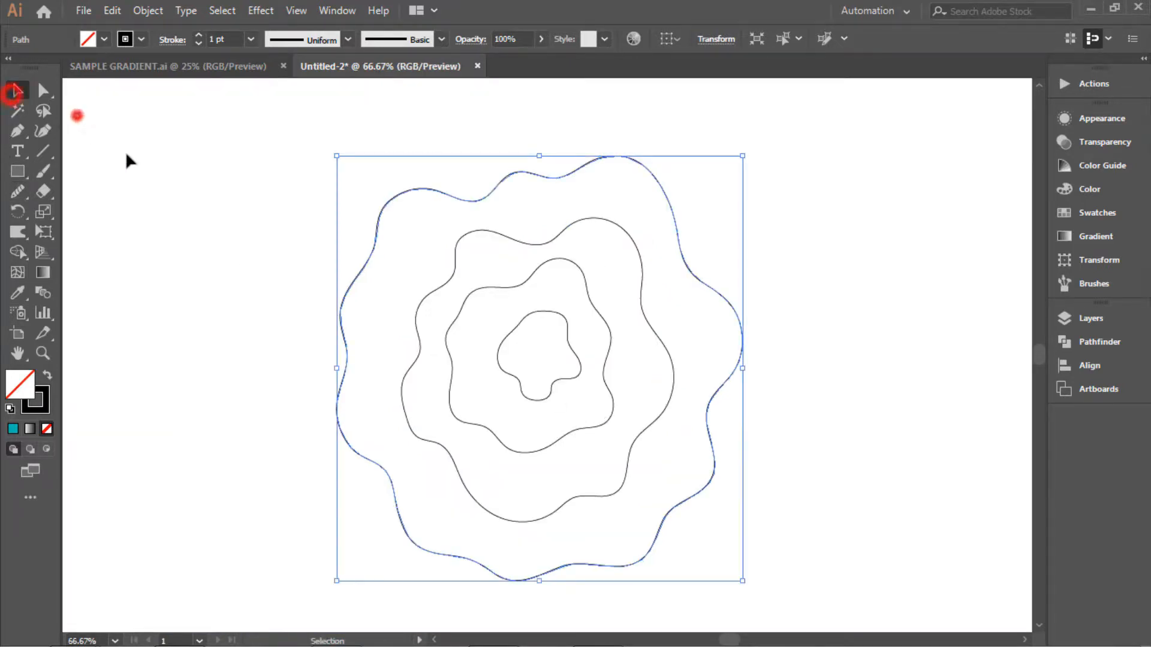
Smooth the upper-left and lower-right curves of the third-largest wavy outline with the Smooth tool
click(447, 334)
click(17, 192)
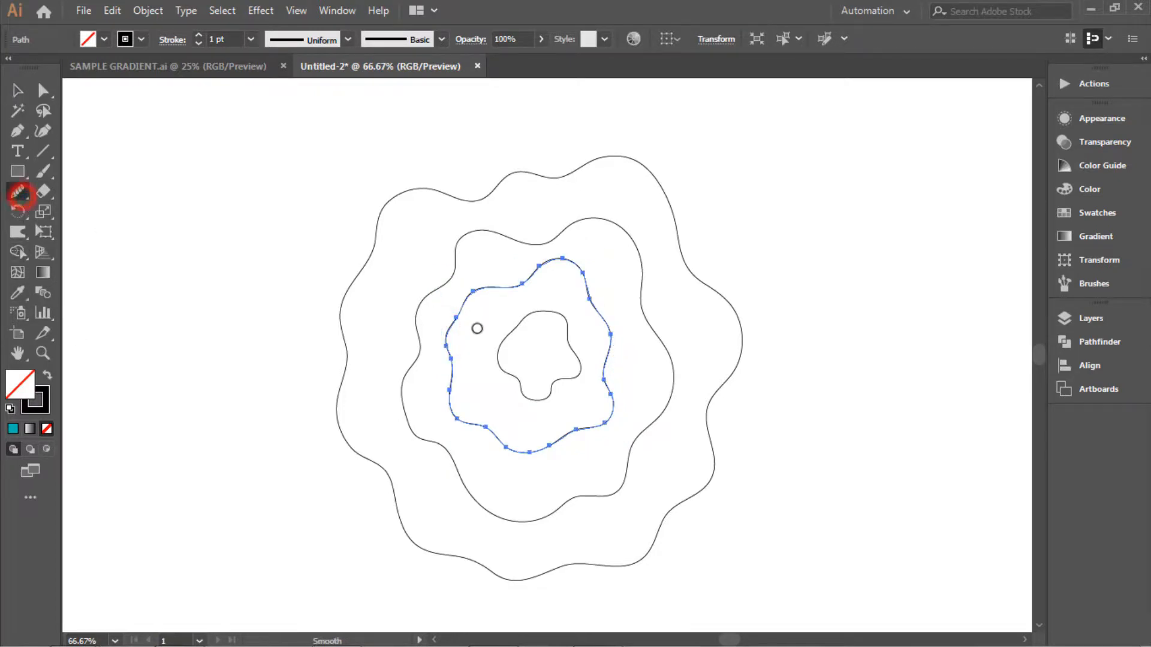
mouse_move(443, 339)
mouse_down()
mouse_move(451, 361)
mouse_move(472, 298)
mouse_up()
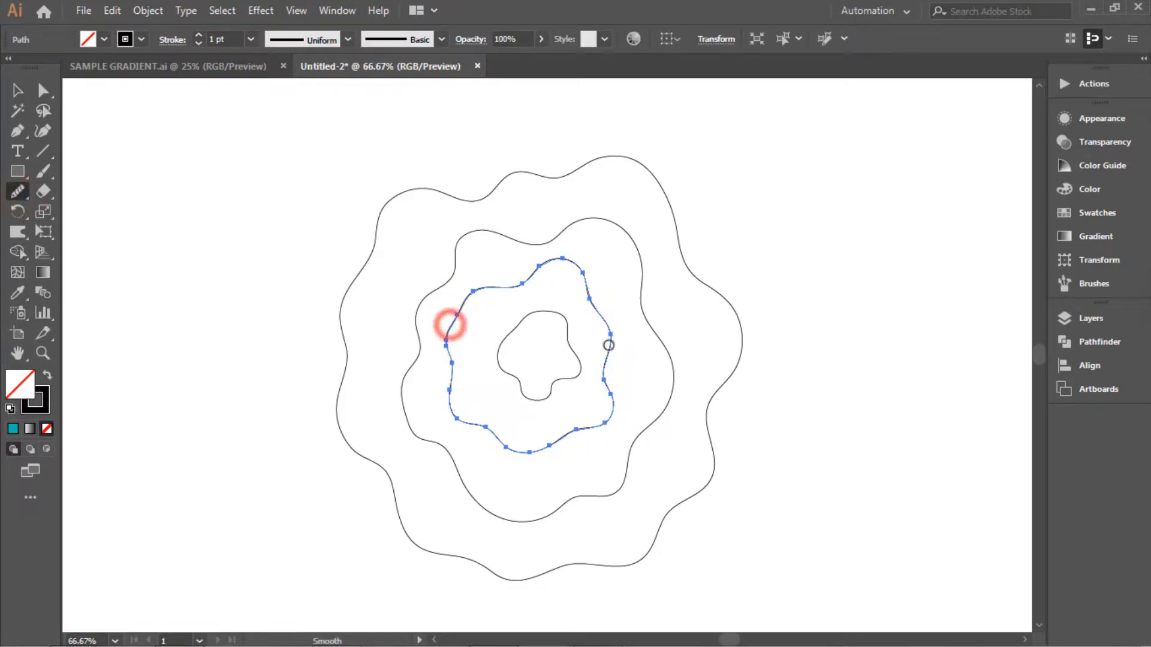
mouse_move(606, 357)
mouse_down()
mouse_move(599, 420)
mouse_move(580, 429)
mouse_up()
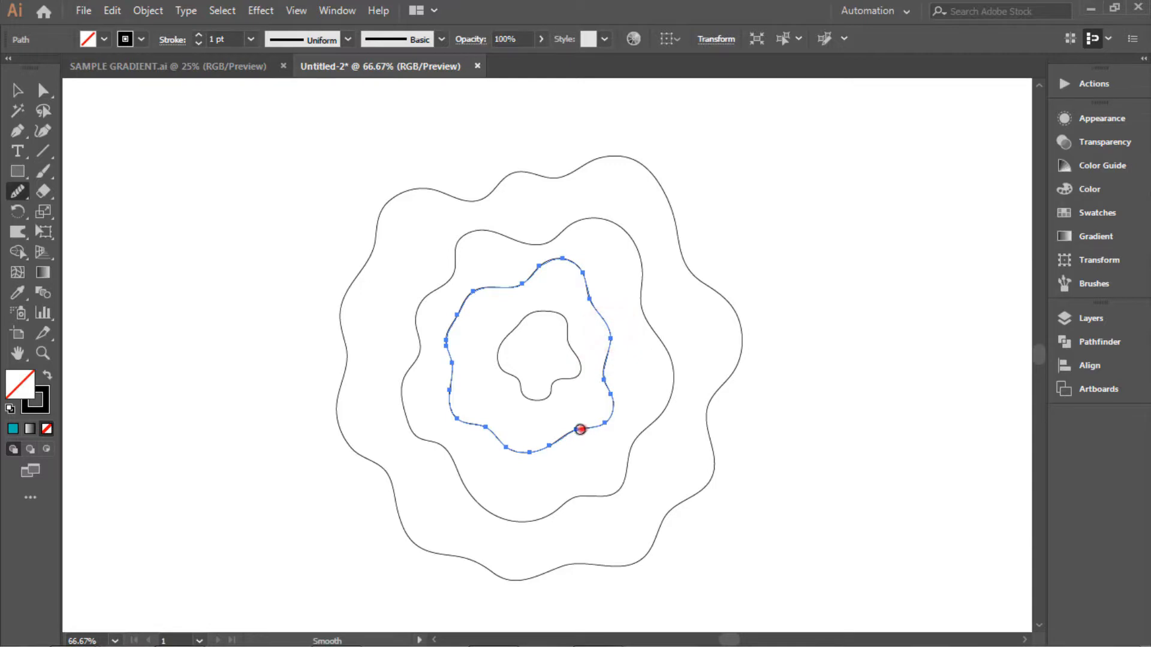
Smooth the curves around the innermost wavy shape, including its bottom lobe, right side and upper-left edge
click(17, 90)
click(511, 376)
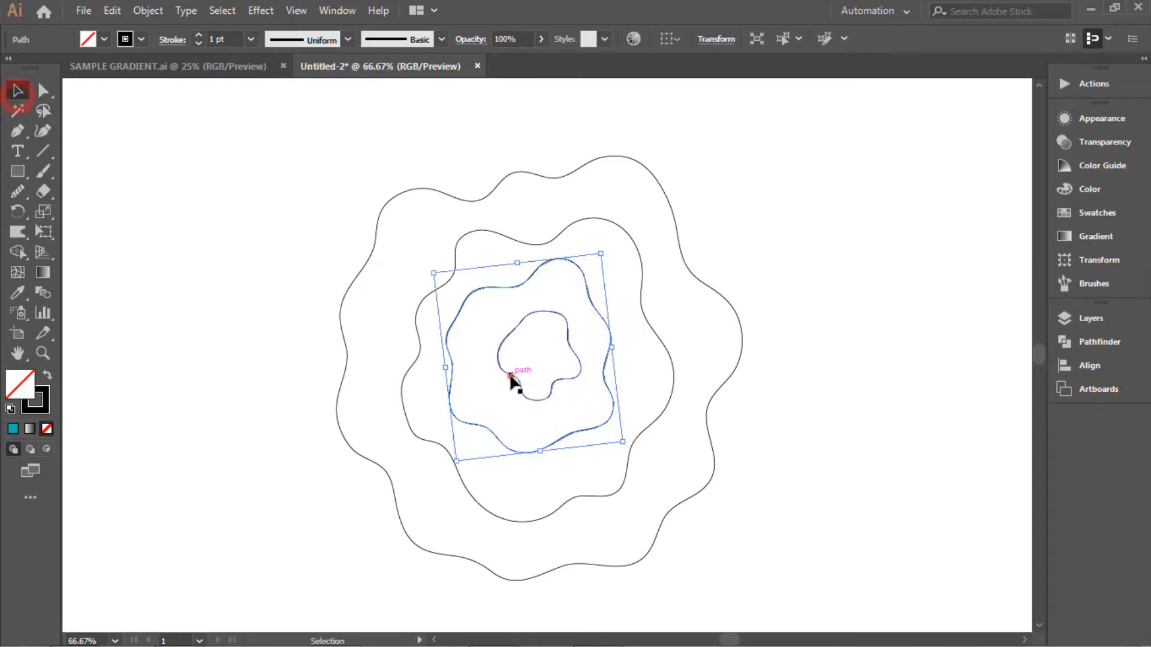
key(ctrl+plus)
click(15, 191)
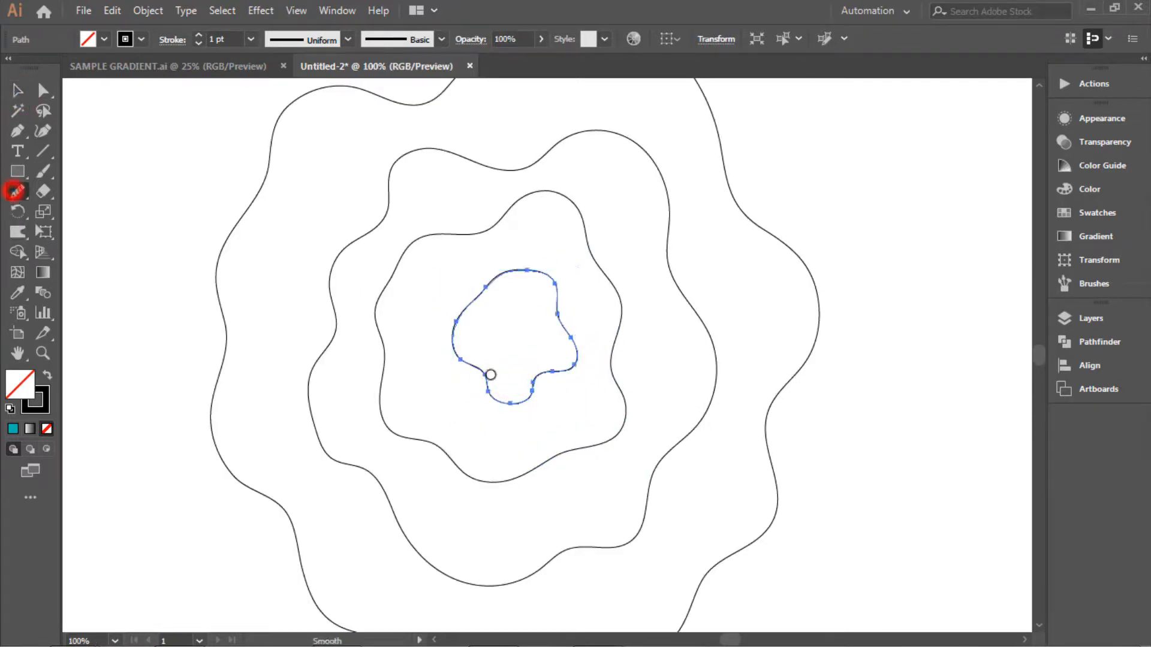
drag(488, 395, 491, 401)
mouse_move(488, 400)
mouse_down()
mouse_move(523, 401)
mouse_move(537, 385)
mouse_move(521, 404)
mouse_move(564, 368)
mouse_up()
drag(543, 373, 528, 397)
drag(538, 391, 560, 370)
mouse_move(544, 373)
mouse_down()
mouse_move(533, 384)
mouse_move(583, 349)
mouse_move(553, 310)
mouse_move(556, 293)
mouse_up()
drag(558, 295, 572, 343)
drag(486, 288, 452, 346)
Activate the Pen tool in a closer view of the innermost wavy outline to edit its anchor points
click(17, 131)
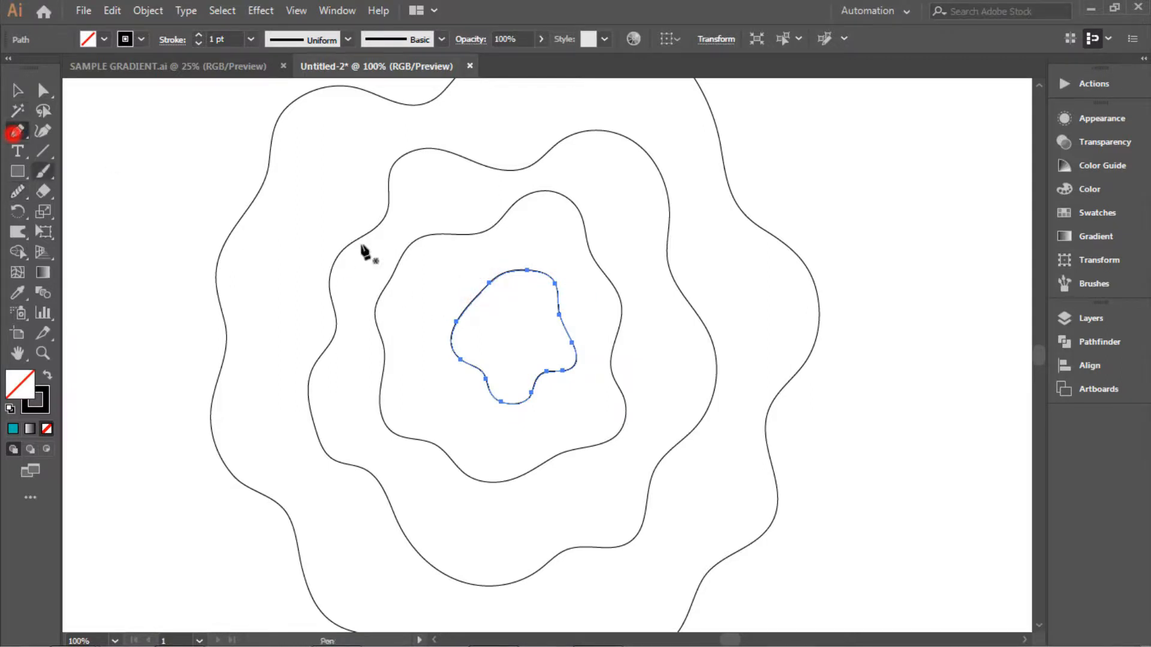
scroll(480, 280, up, 2)
click(503, 295)
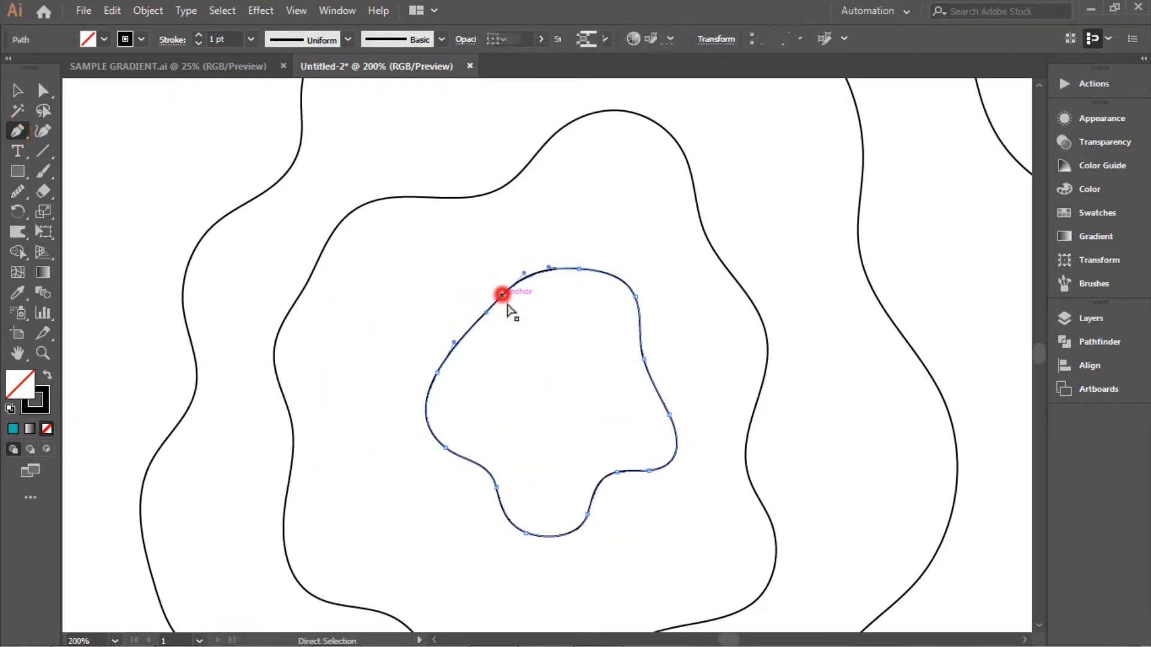
click(502, 294)
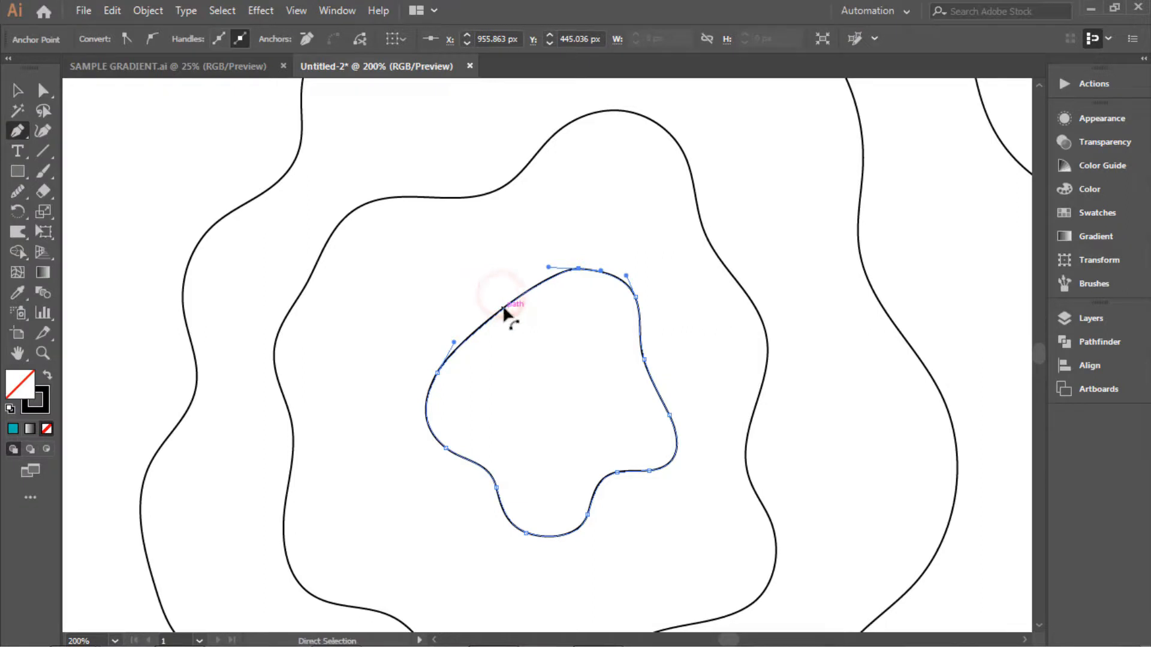
key(ctrl+z)
drag(503, 302, 505, 304)
key(ctrl+z)
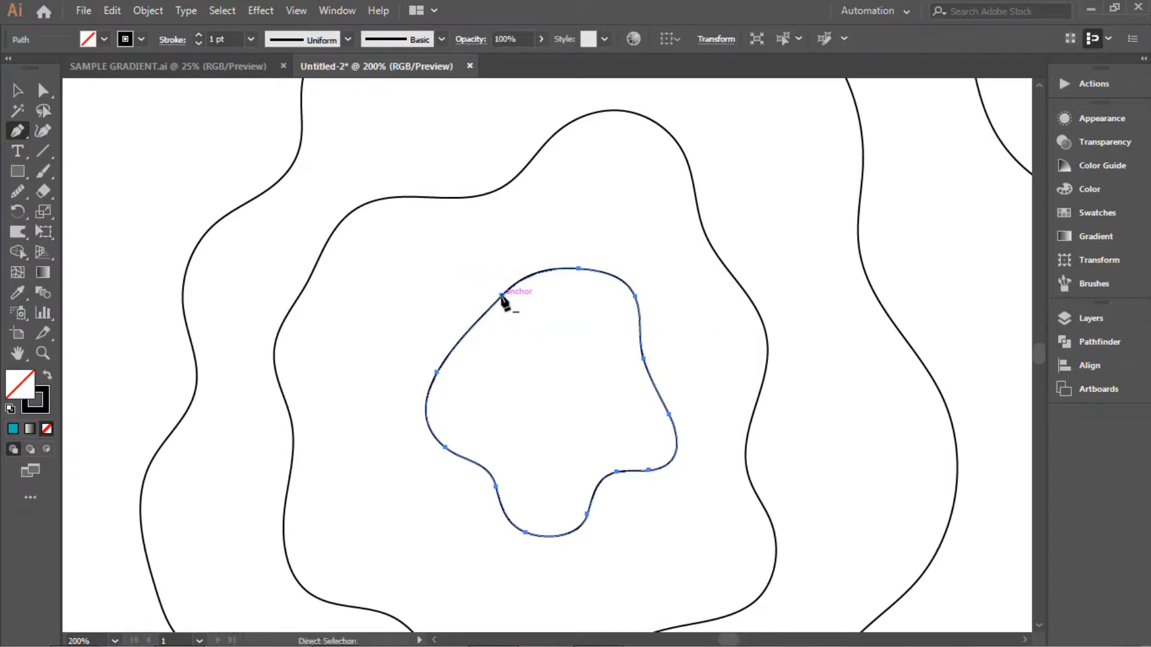
Move the upper-left anchor point of the innermost outline and the upper-left side anchor of the outline around it inward
ctrl+click(502, 296)
drag(503, 301, 505, 326)
click(18, 91)
click(308, 280)
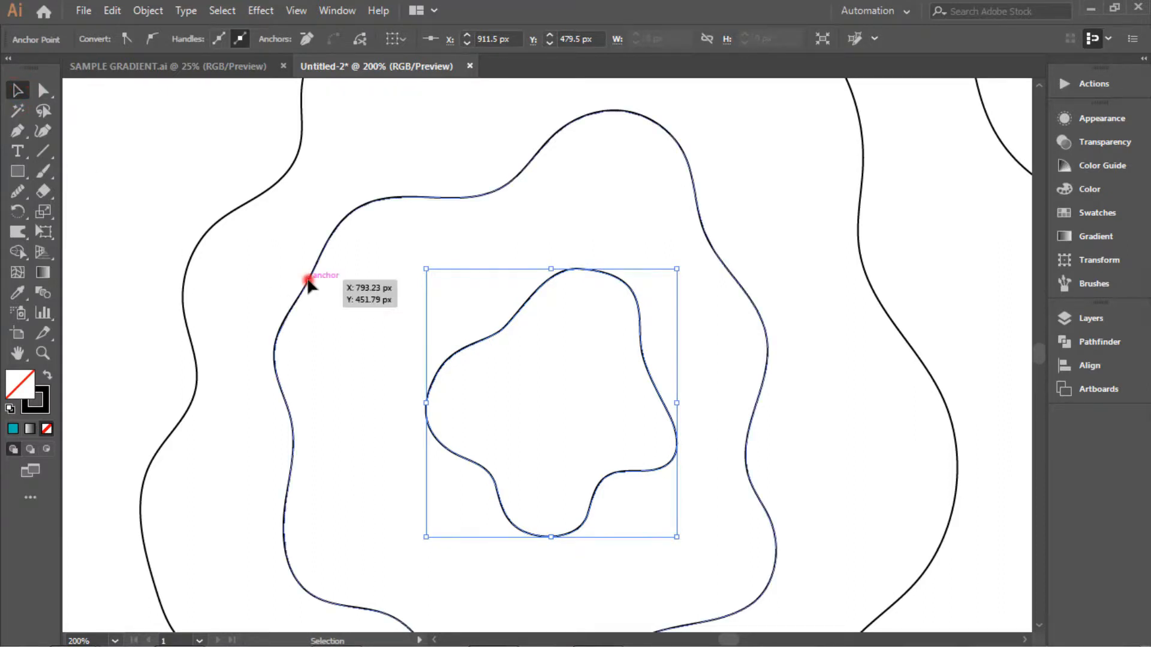
click(16, 131)
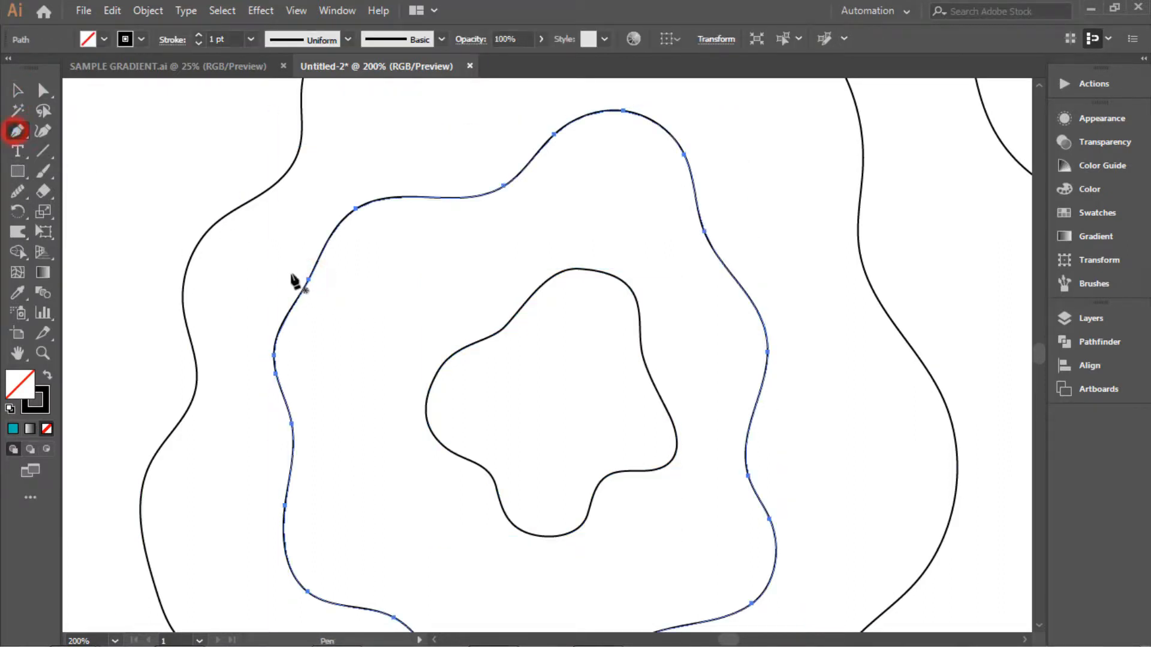
drag(308, 280, 320, 292)
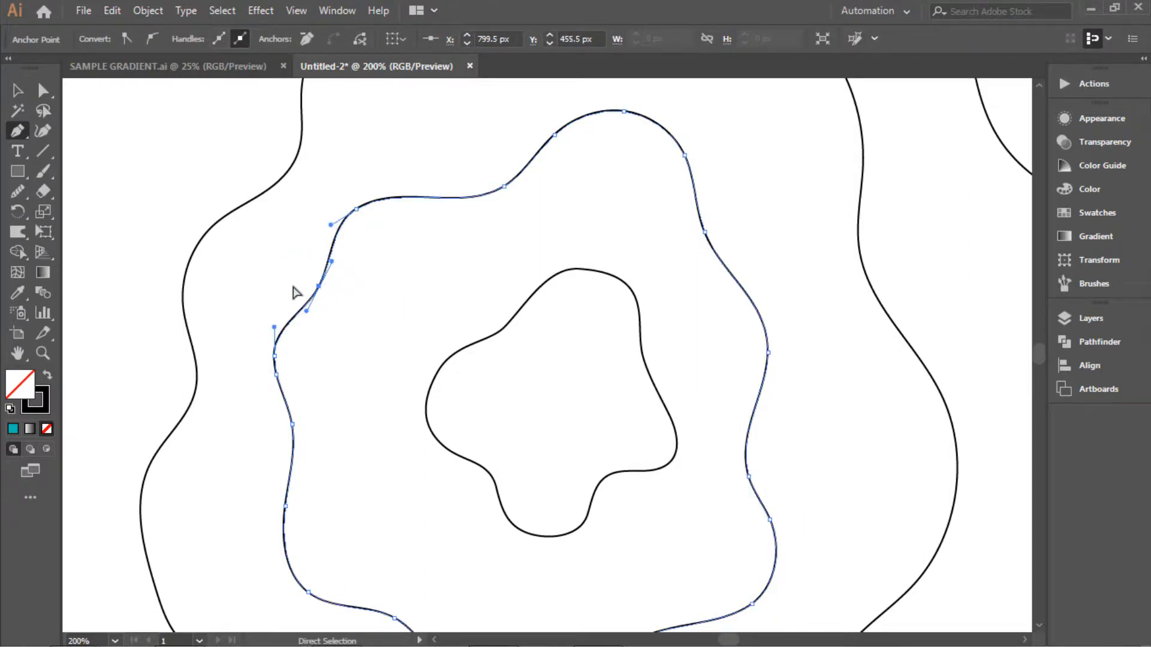
key(v)
click(840, 259)
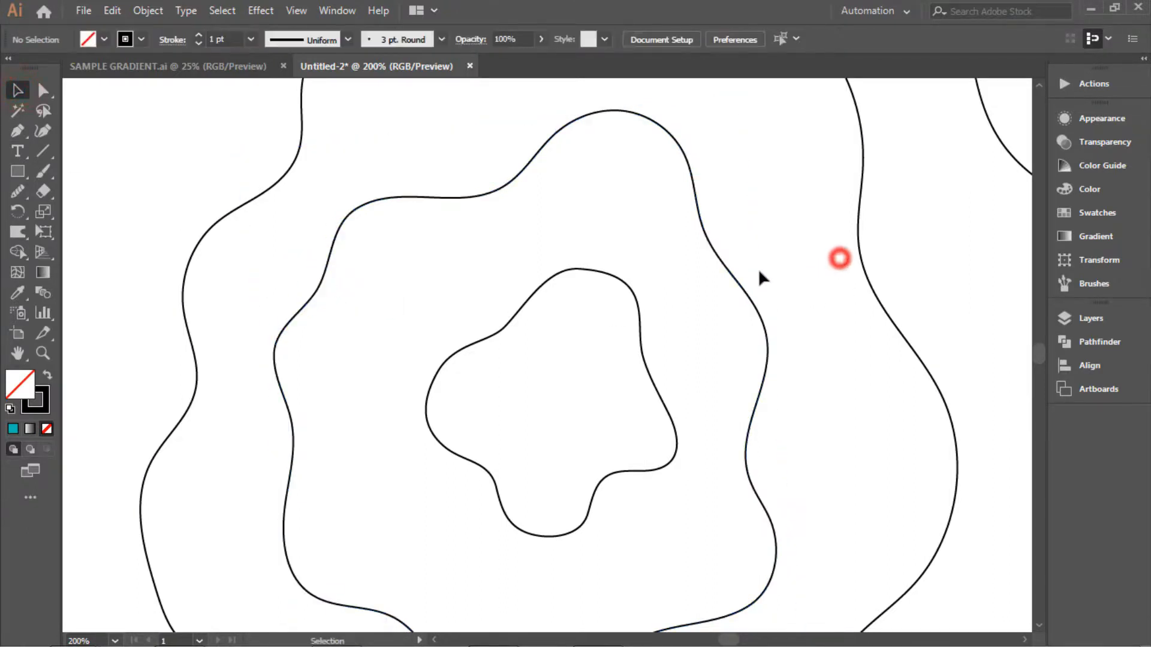
Reshape the innermost outline by lowering its top anchor point, raising its left anchor and nudging the dip between them inward
click(602, 274)
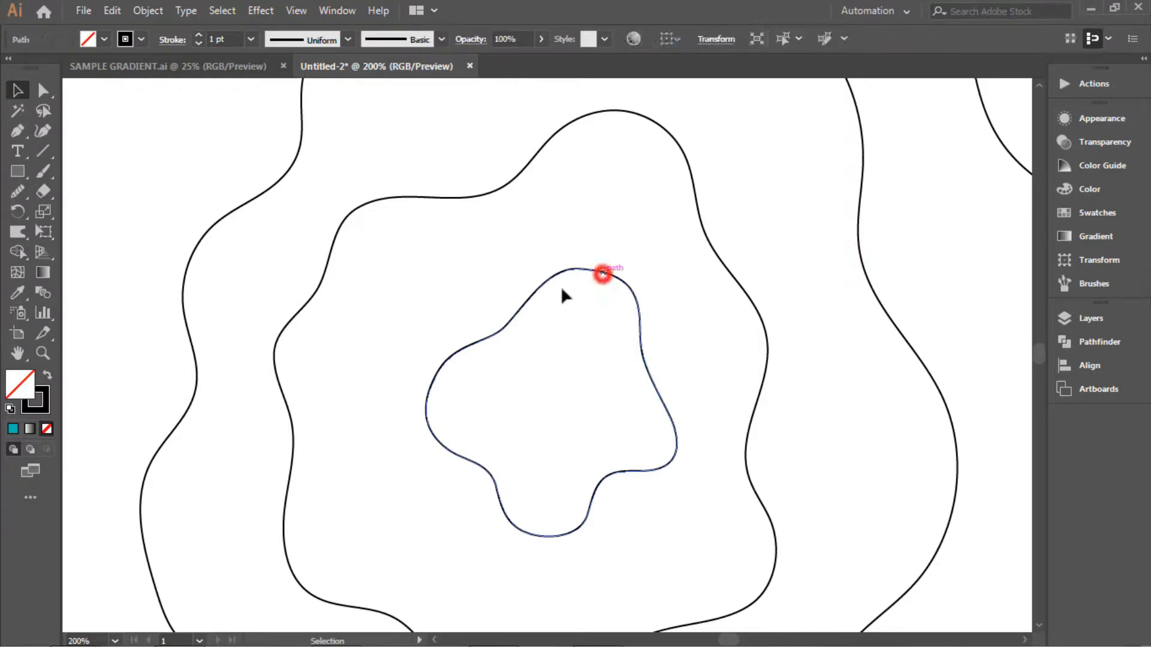
click(17, 132)
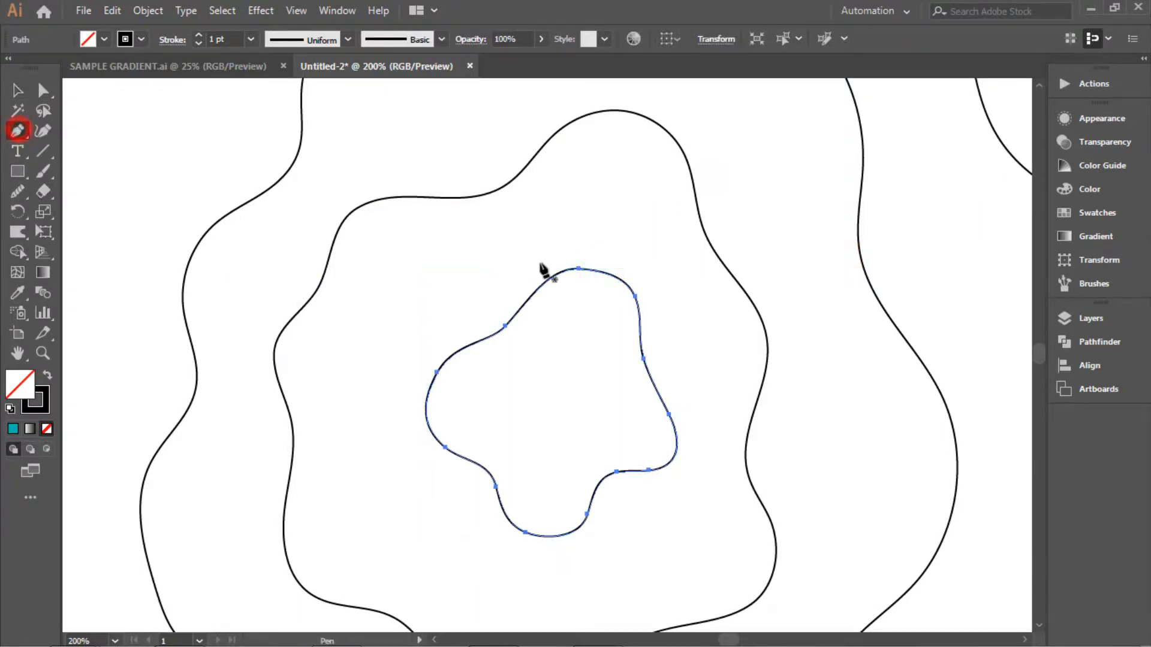
drag(578, 270, 577, 278)
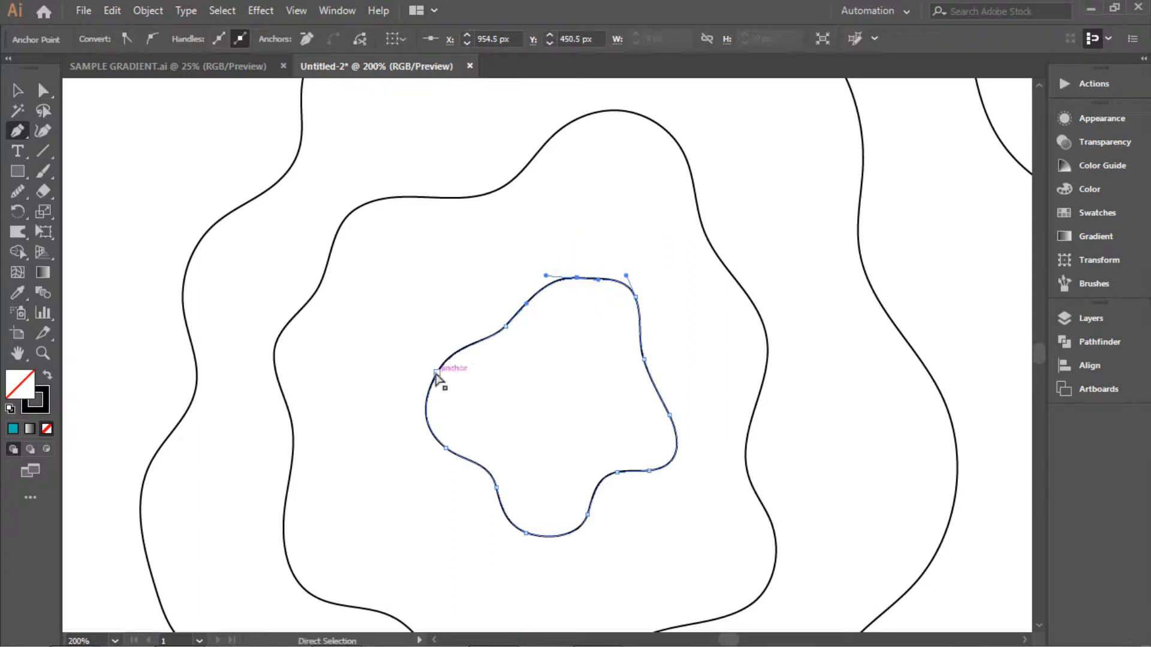
drag(435, 374, 434, 358)
drag(508, 327, 509, 328)
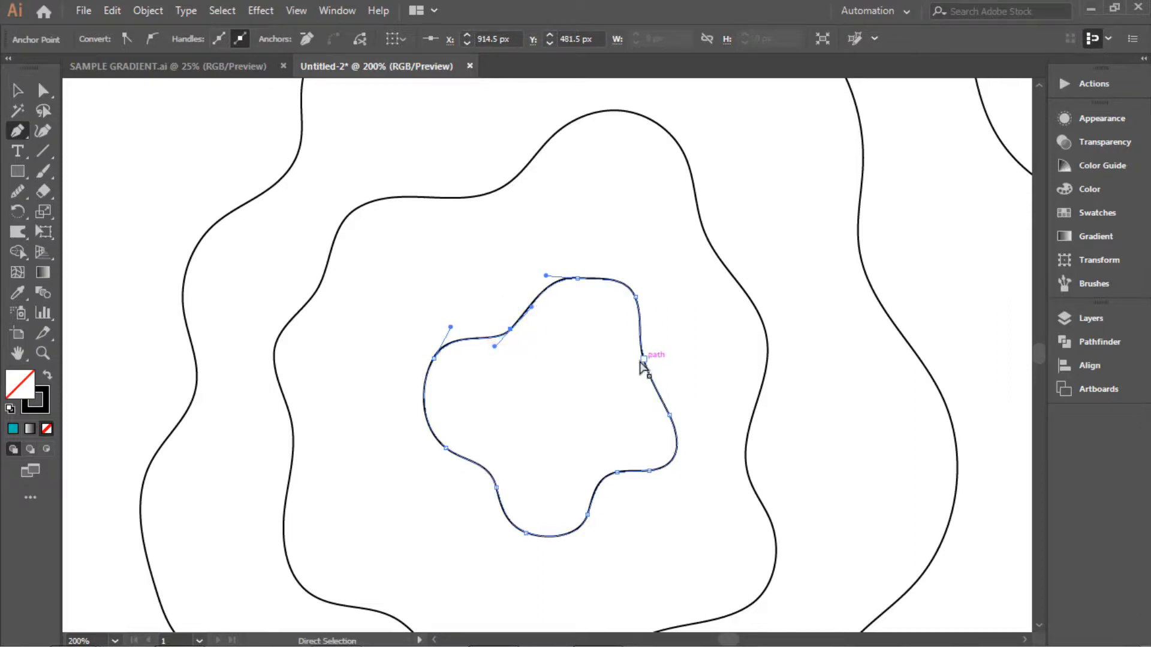
Adjust the innermost outline's right and lower anchor points to deepen the right-hand dip and widen the right and bottom lobes
drag(644, 359, 635, 362)
drag(618, 473, 625, 480)
drag(669, 415, 677, 408)
drag(497, 491, 490, 493)
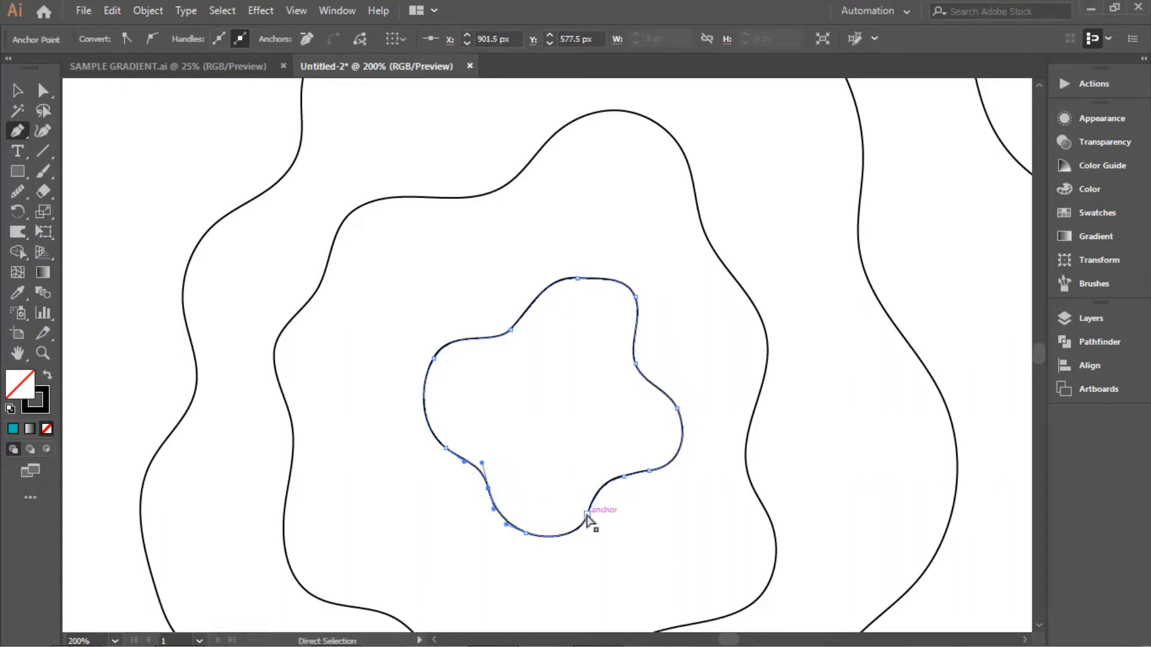
drag(587, 514, 596, 511)
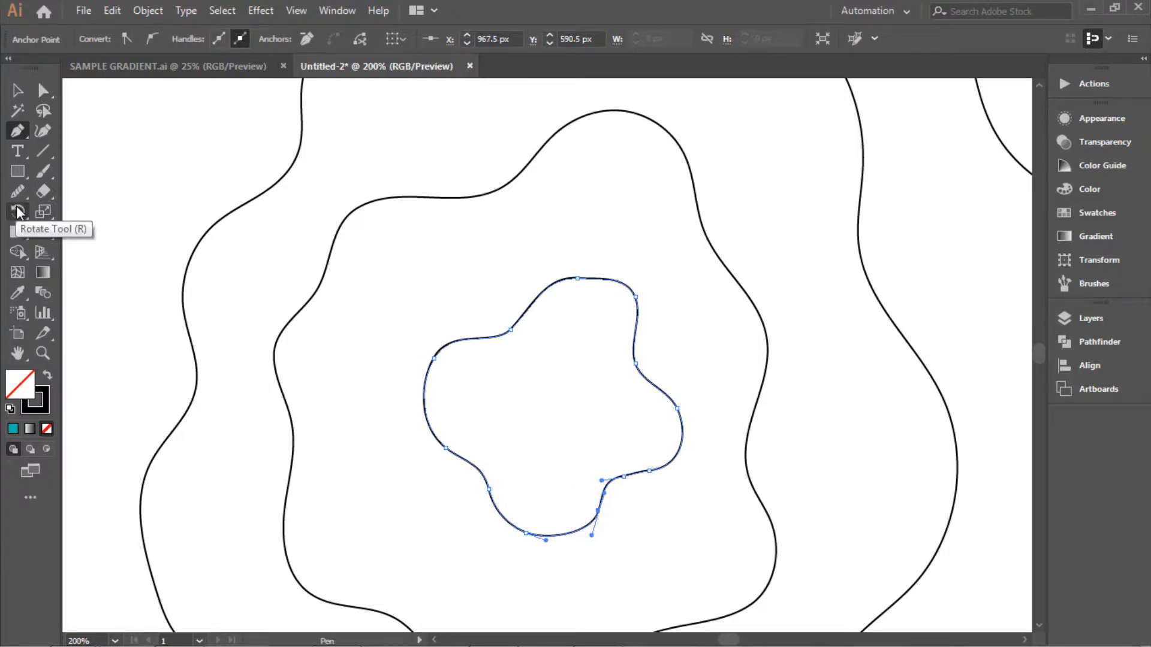
Smooth the curves around the innermost outline's lobes and dips with the Smooth tool and deselect the path
click(15, 193)
drag(472, 341, 467, 341)
mouse_move(485, 339)
mouse_down()
mouse_move(567, 284)
mouse_move(629, 296)
mouse_move(632, 345)
mouse_move(673, 412)
mouse_move(664, 464)
mouse_move(621, 476)
mouse_move(601, 516)
mouse_move(563, 529)
mouse_move(508, 526)
mouse_move(583, 519)
mouse_move(610, 482)
mouse_up()
drag(603, 496, 552, 536)
drag(601, 503, 645, 471)
mouse_move(496, 501)
mouse_down()
mouse_move(440, 461)
mouse_move(461, 459)
mouse_move(429, 423)
mouse_move(433, 369)
mouse_move(461, 345)
mouse_move(512, 329)
mouse_up()
drag(514, 329, 606, 278)
key(space)
drag(558, 418, 566, 331)
scroll(600, 360, down, 2)
click(13, 89)
click(149, 163)
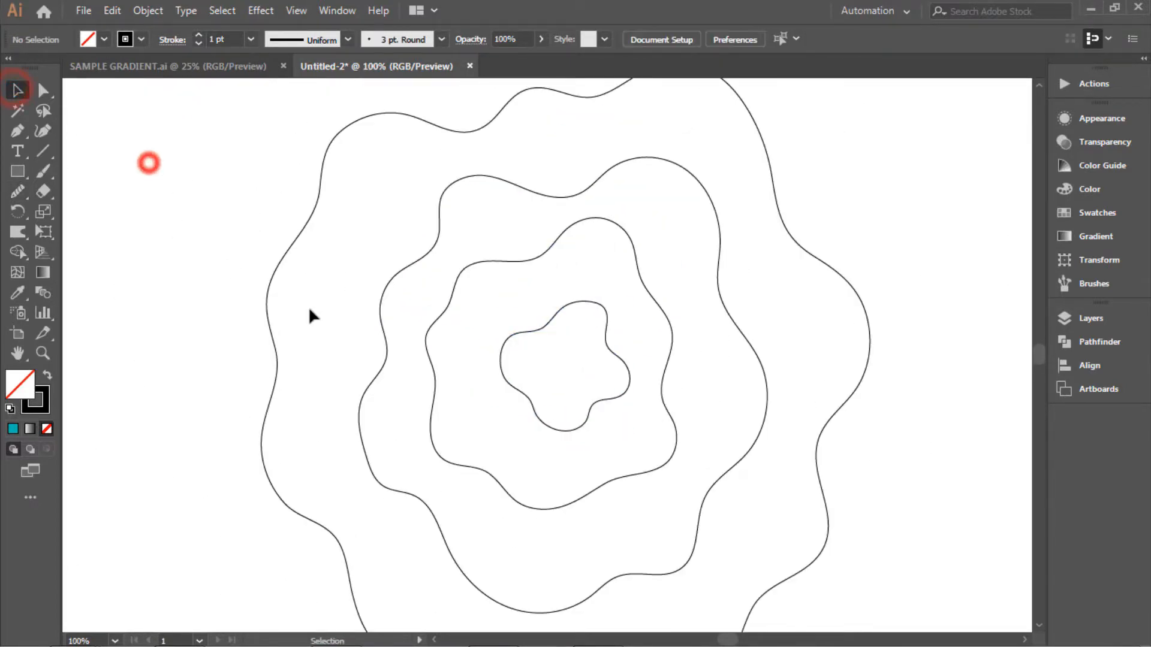
Divide the rectangle and four wavy outlines into five separate regions with the Shape Builder, from the centre shape out to the background
scroll(432, 329, down, 1)
scroll(435, 327, down, 1)
mouse_move(282, 148)
mouse_down()
mouse_move(619, 375)
mouse_move(526, 351)
mouse_up()
scroll(528, 284, up, 1)
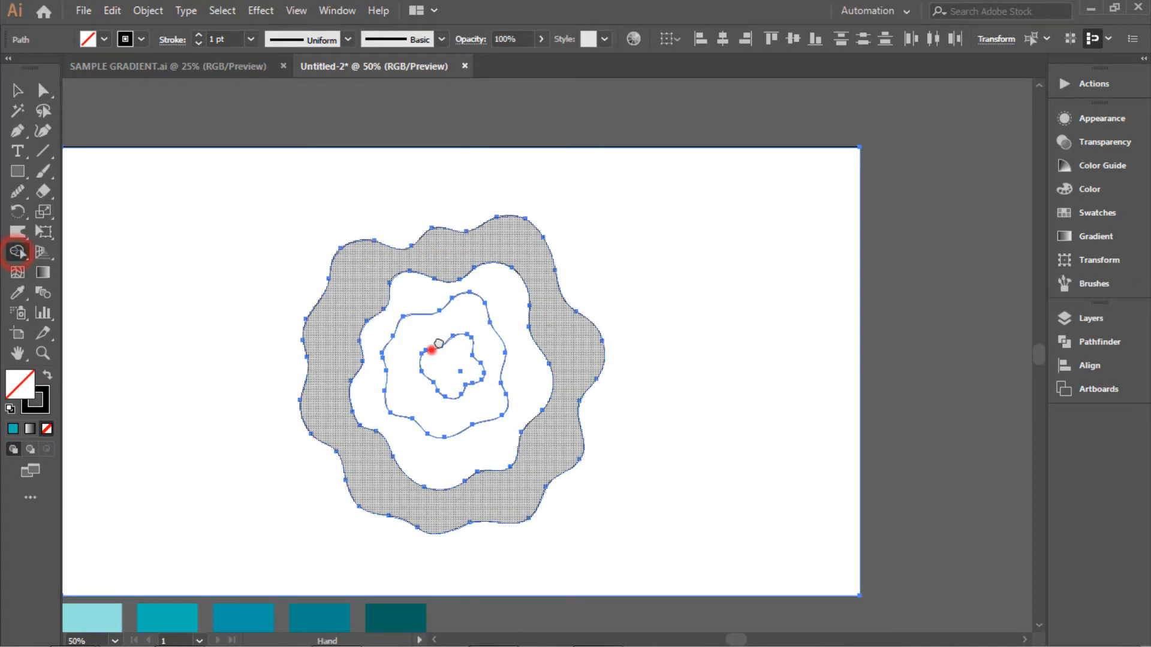
drag(431, 351, 515, 319)
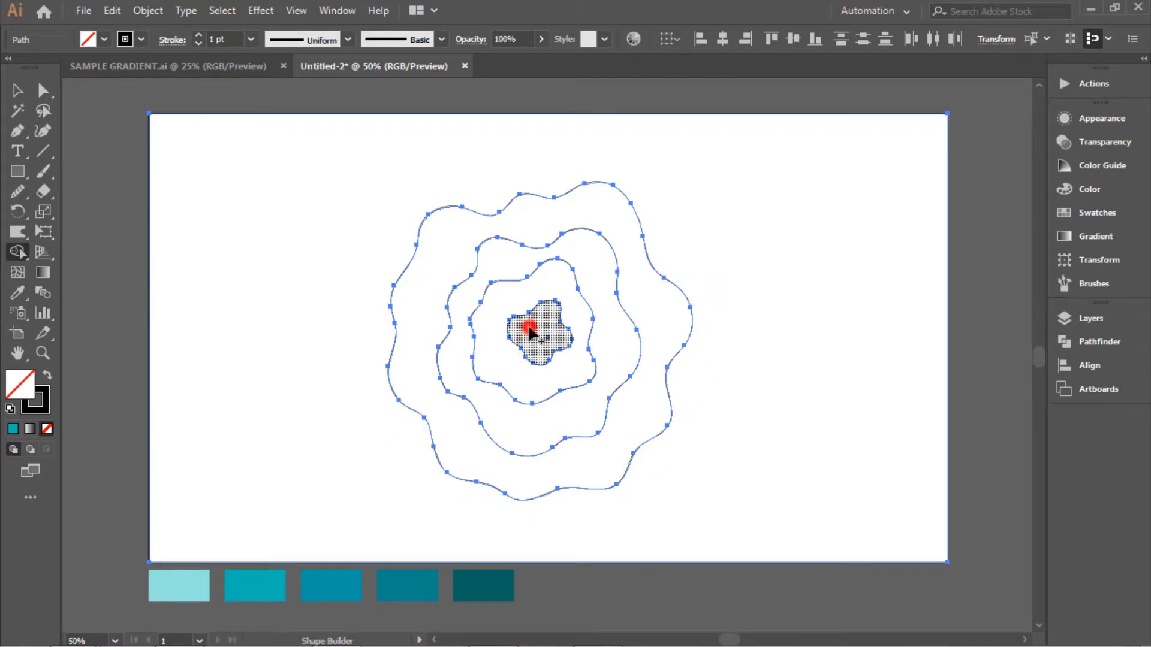
click(529, 328)
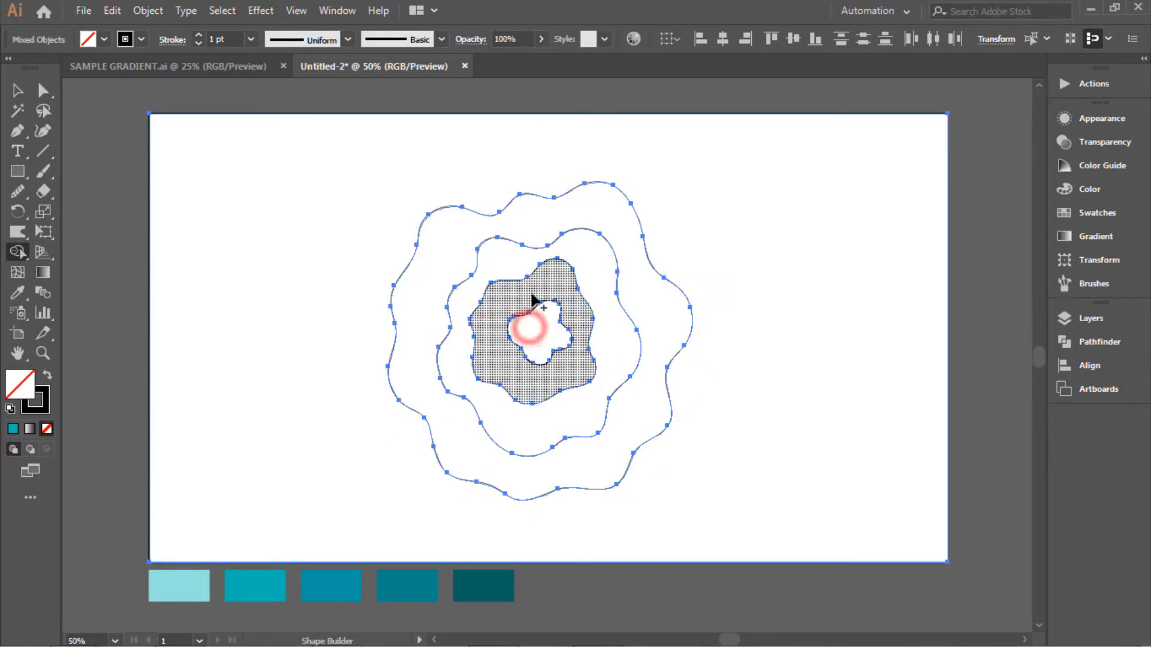
click(523, 292)
click(509, 257)
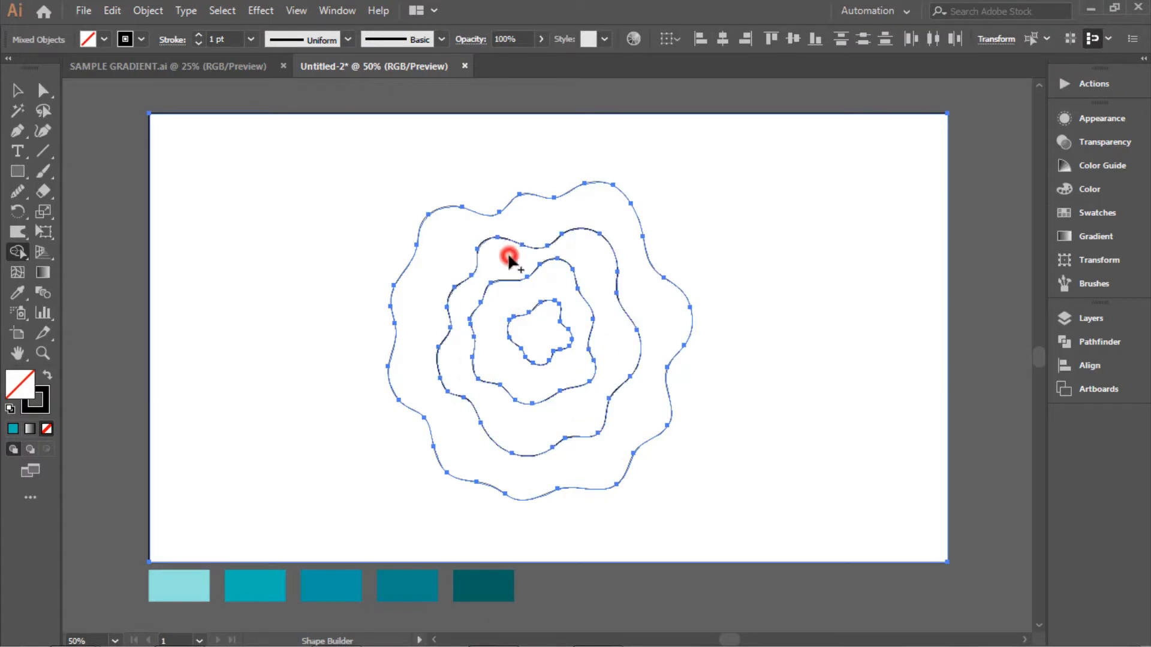
click(445, 234)
click(443, 187)
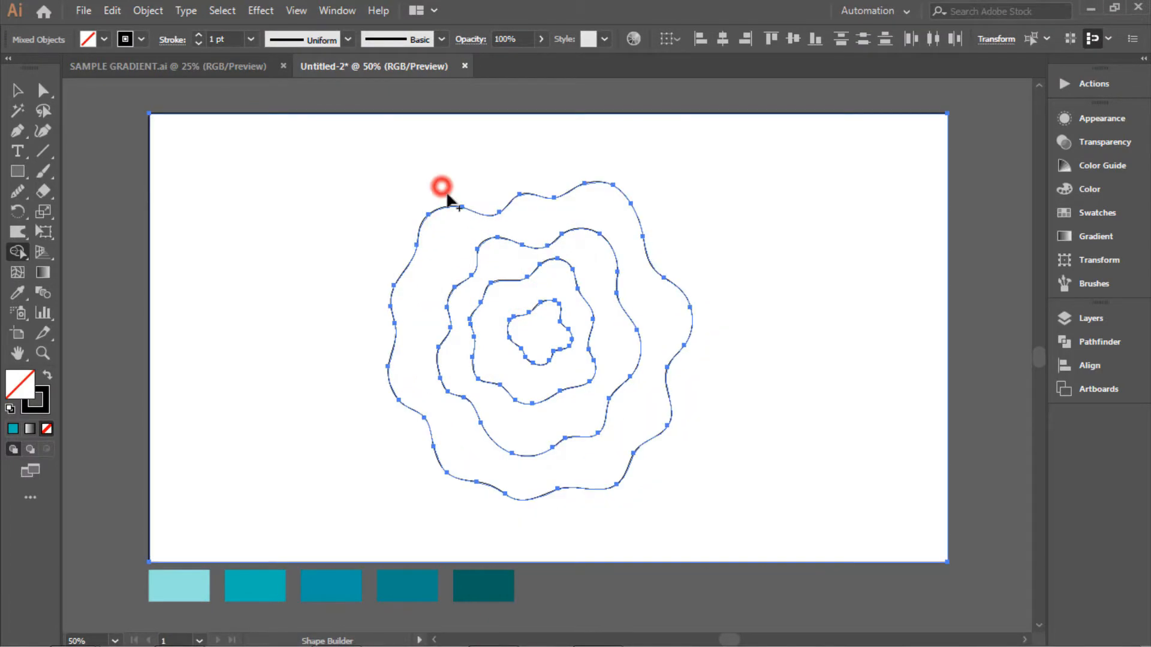
click(14, 91)
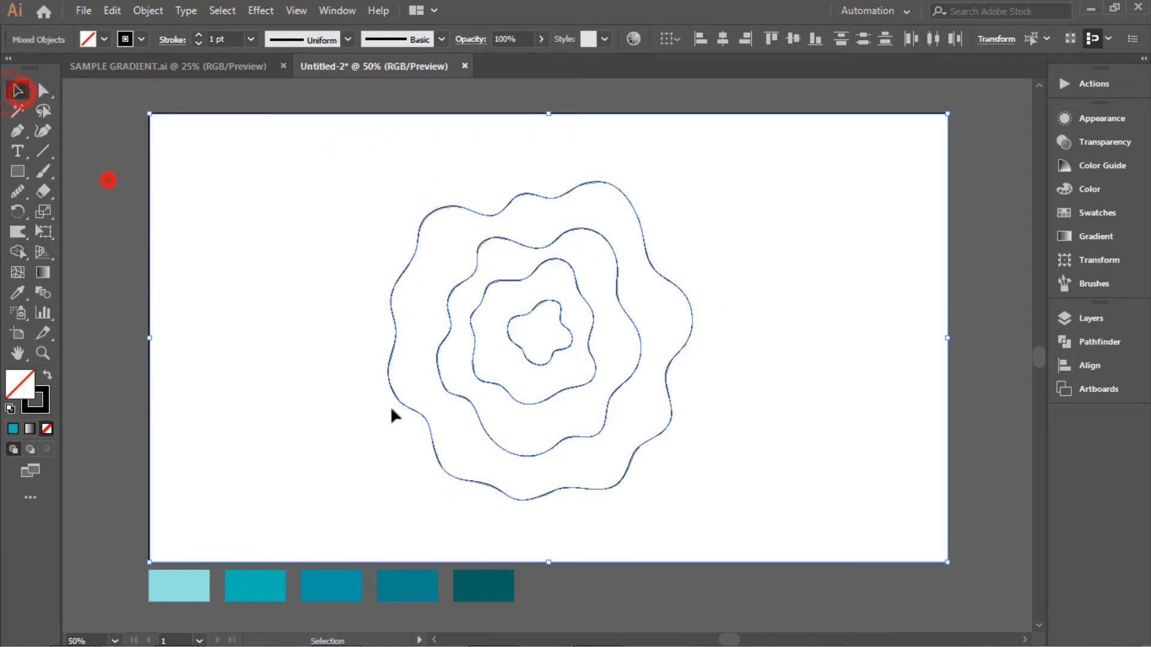
click(108, 180)
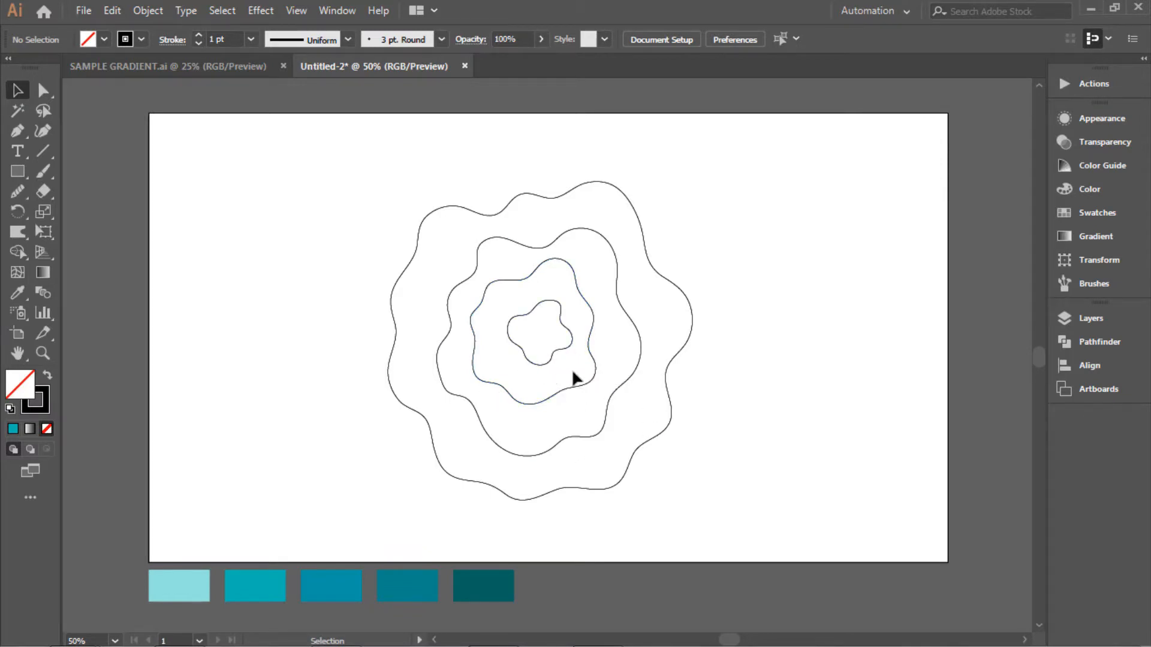
Select the ring around the innermost shape and then all the artwork to check the divided regions
click(596, 367)
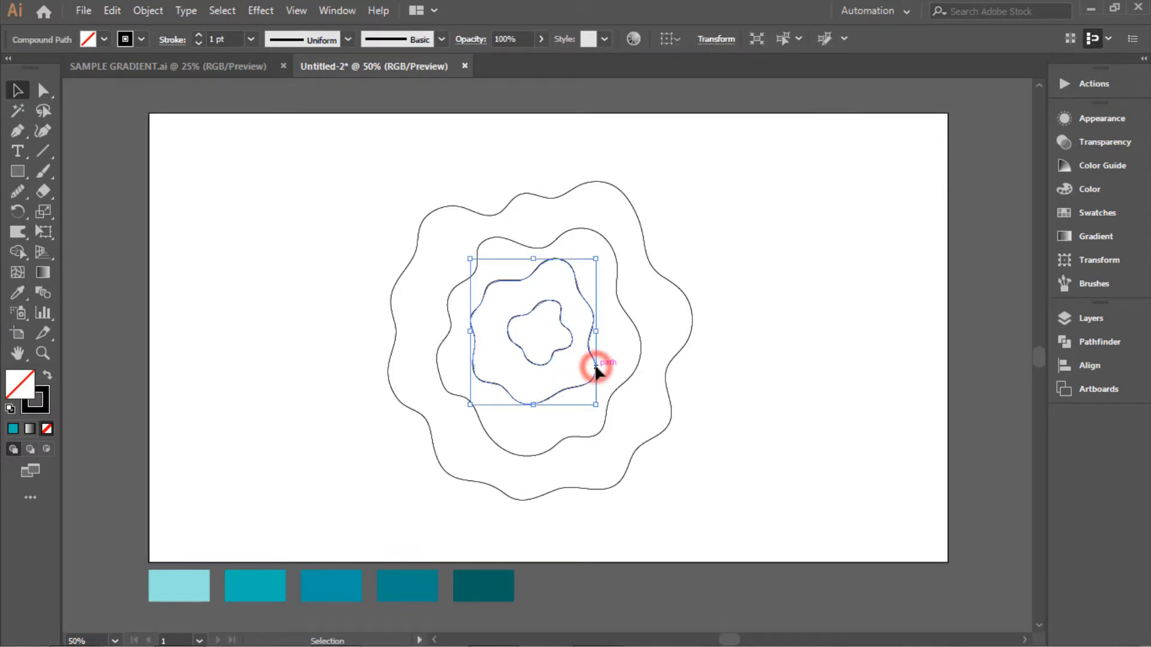
drag(124, 180, 694, 363)
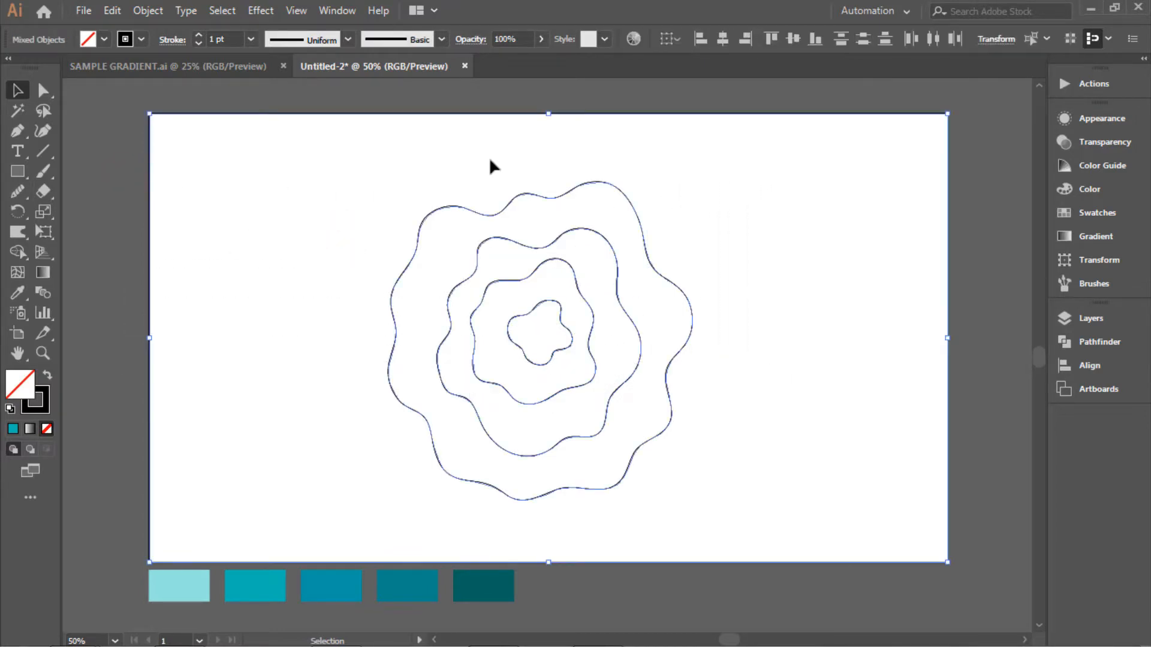
click(316, 206)
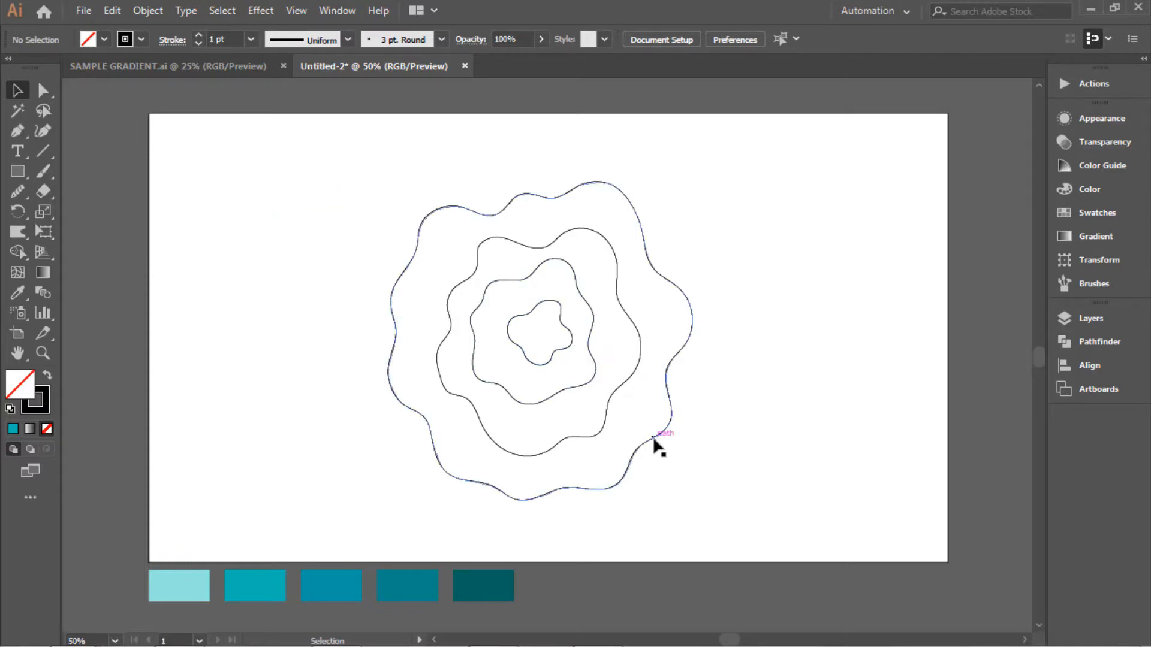
Fill the background region with the lightest teal of the palette using the Eyedropper
click(790, 118)
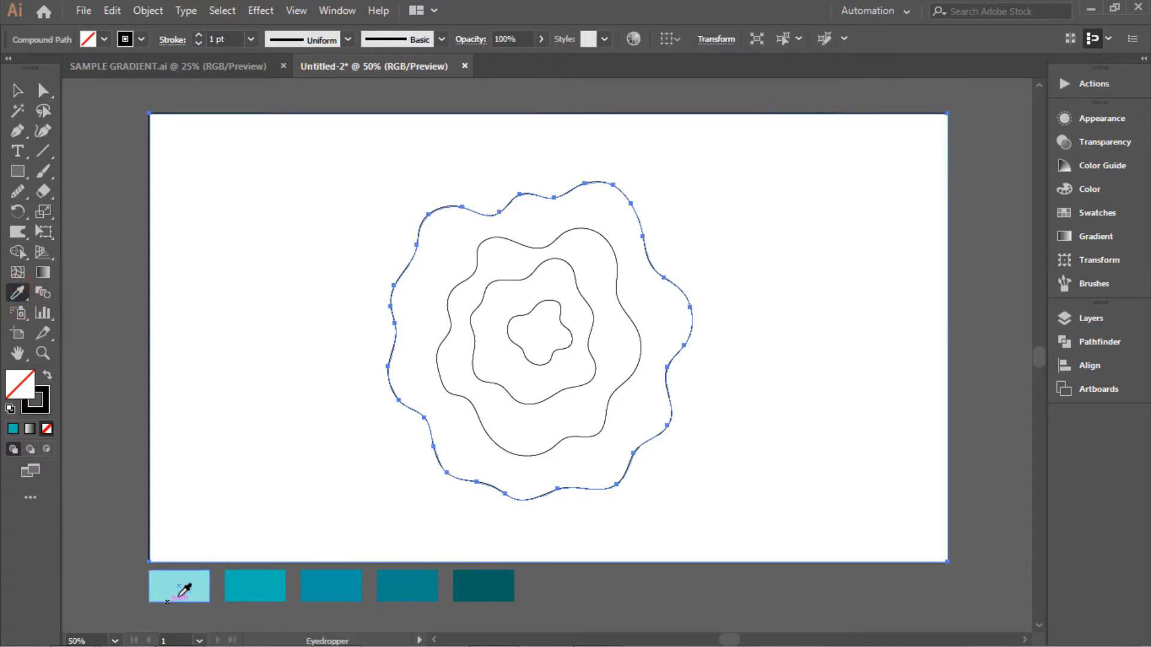
click(198, 590)
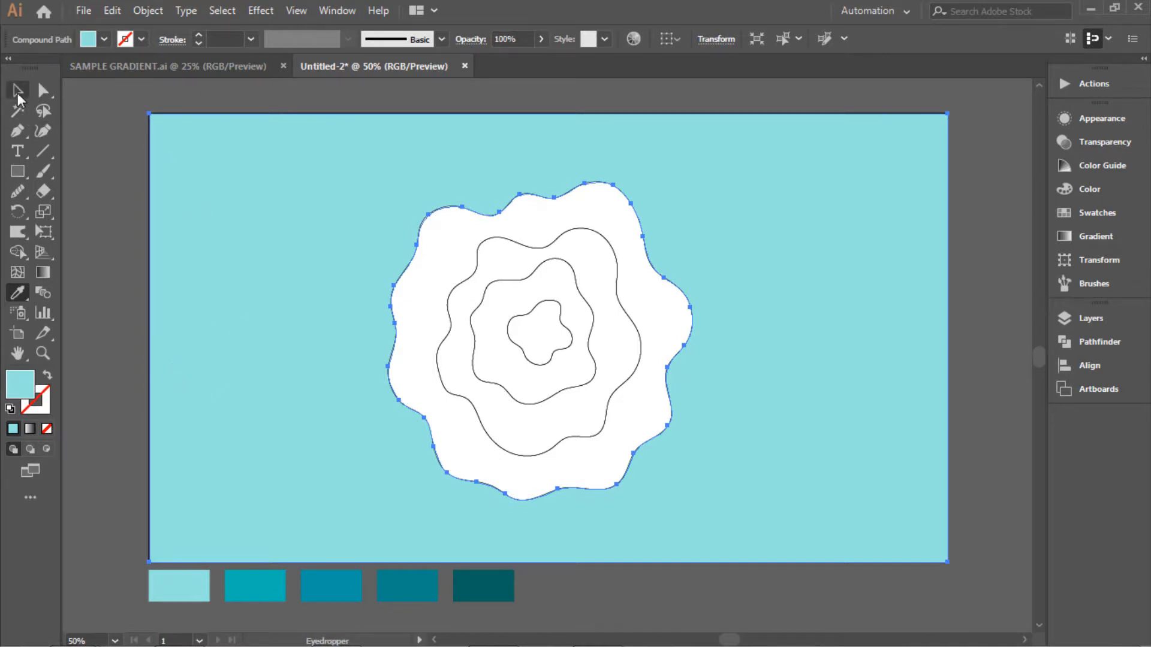
click(18, 90)
click(96, 153)
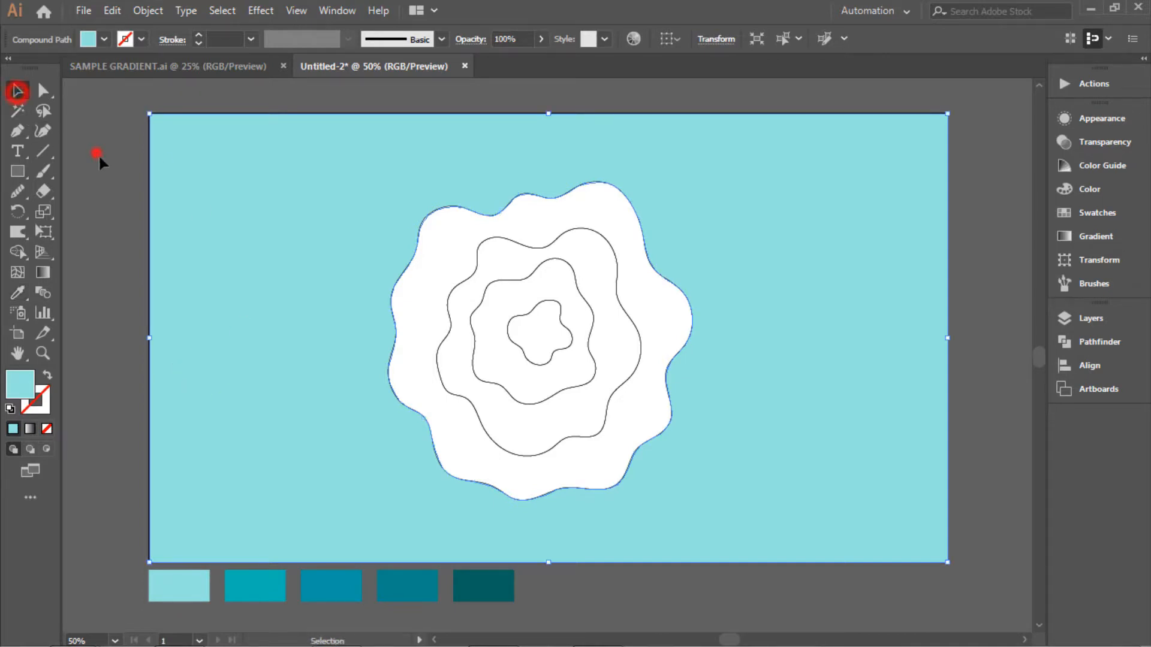
Fill the outermost wavy ring with the second palette color, the bright teal, using the Eyedropper
click(409, 261)
click(18, 292)
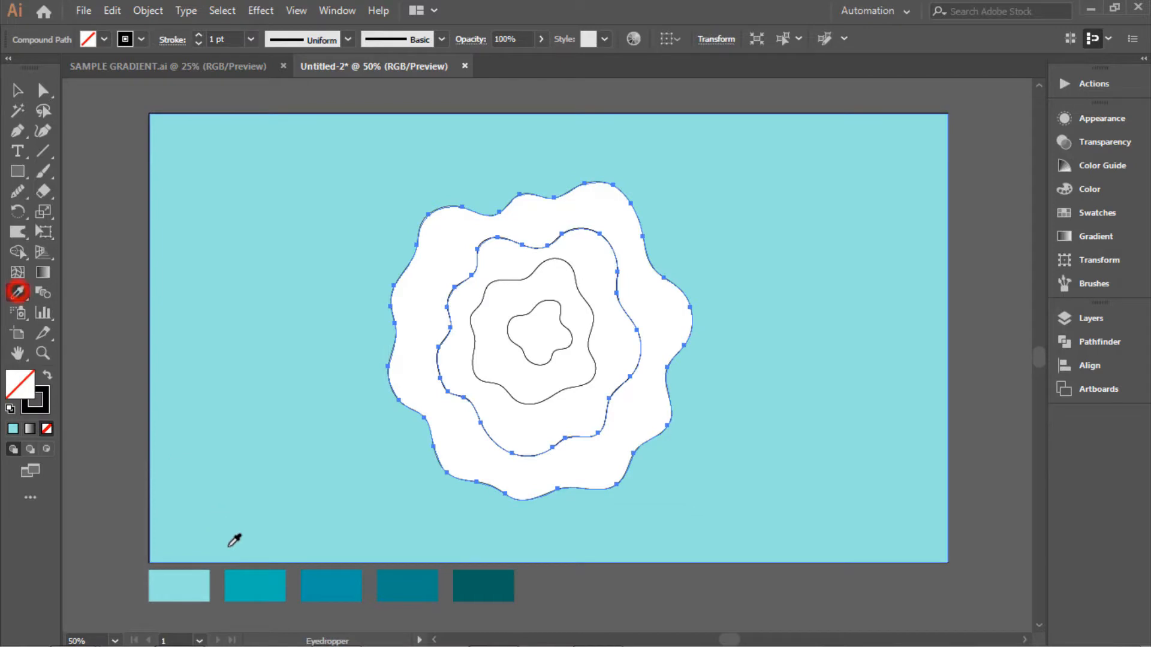
click(238, 587)
click(18, 91)
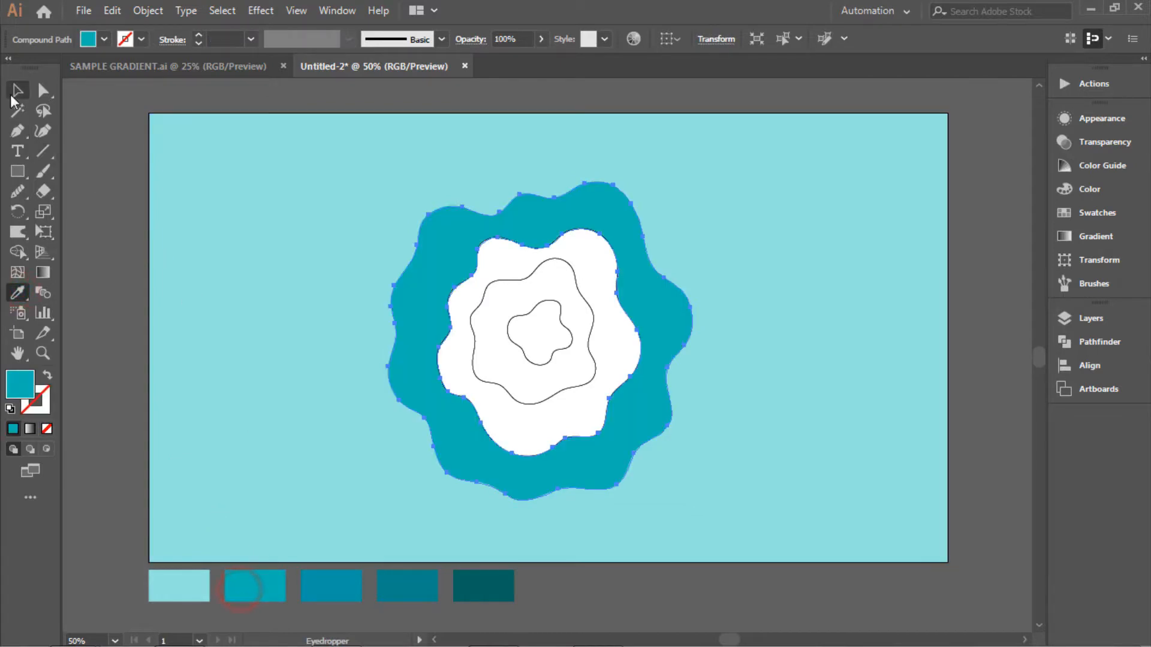
click(291, 223)
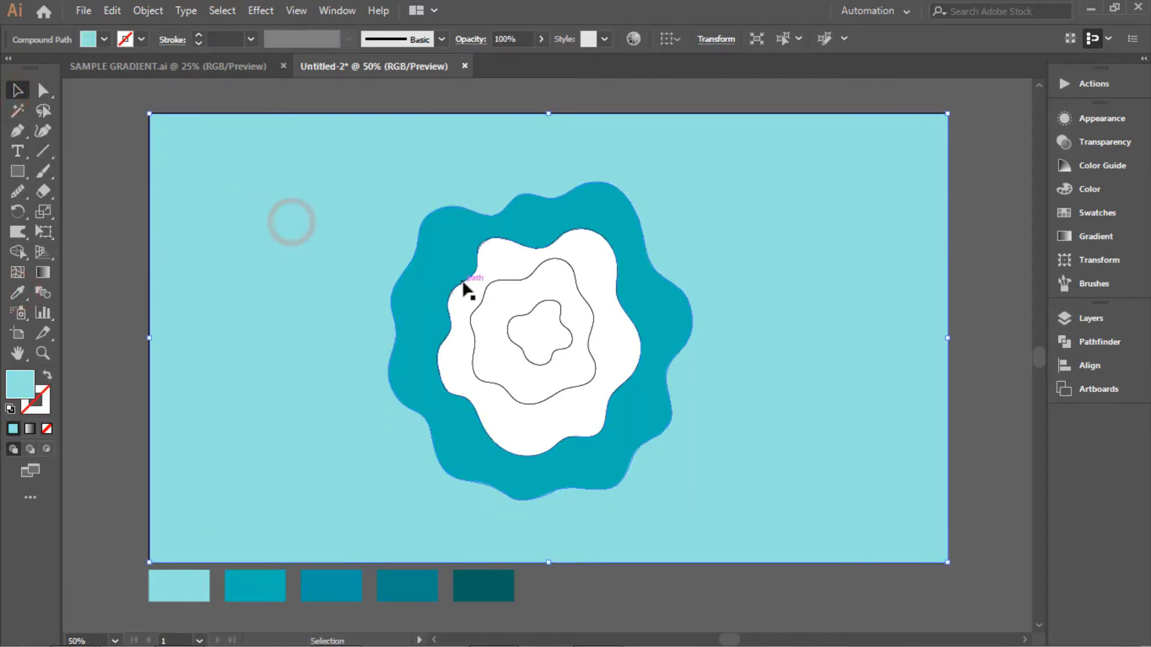
Fill the second wavy ring from outside with the third palette color, the medium blue-teal, using the Eyedropper
click(467, 285)
click(18, 293)
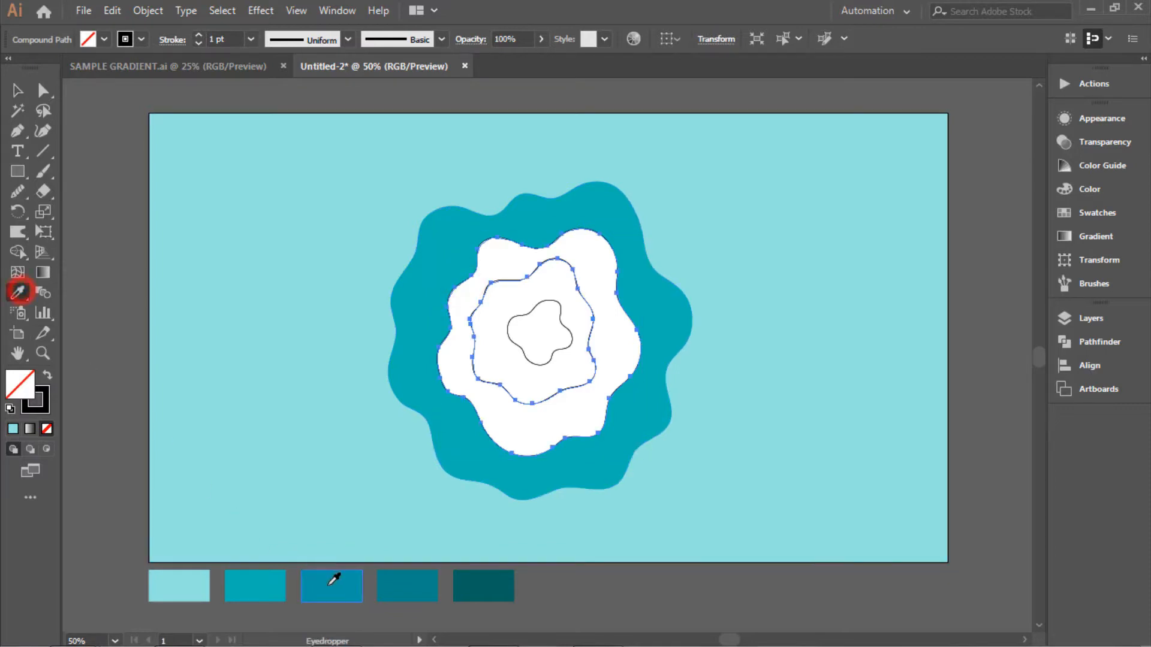
click(346, 586)
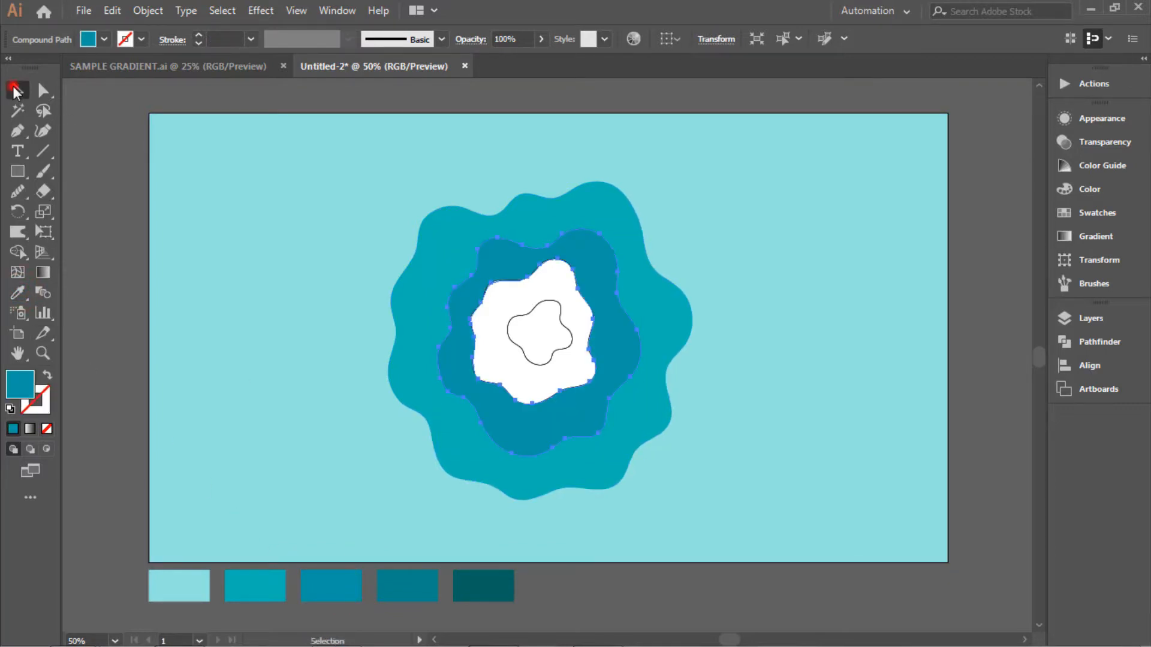
click(188, 224)
Fill the ring around the innermost shape with the fourth palette color, the dark teal, using the Eyedropper
click(504, 290)
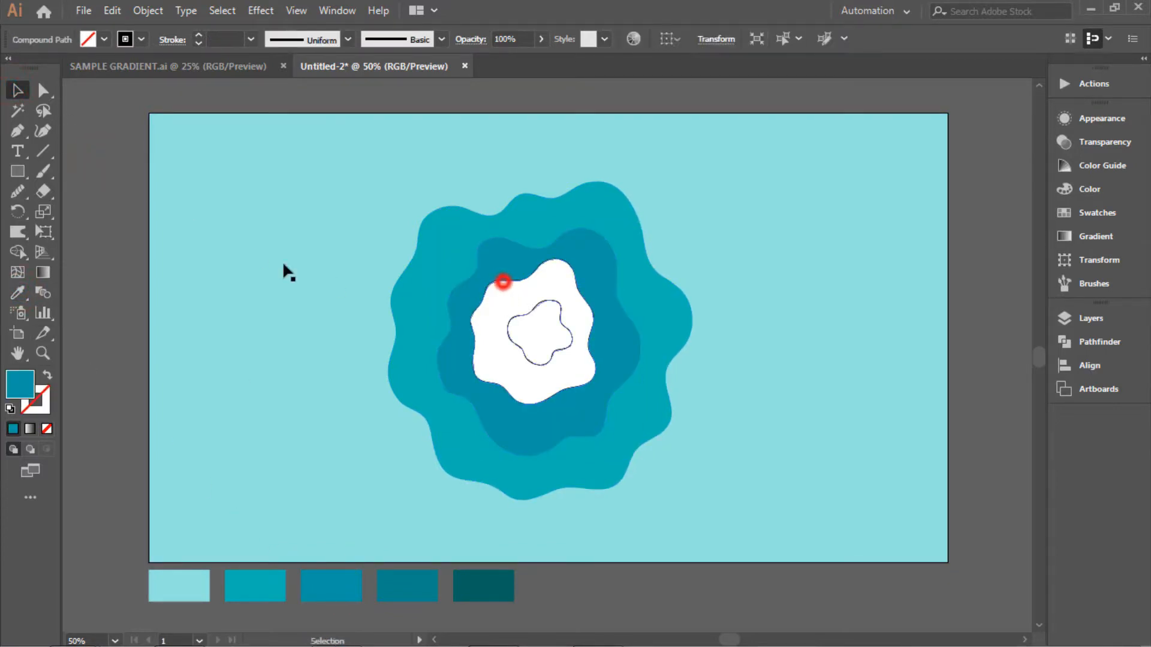
click(18, 292)
click(398, 579)
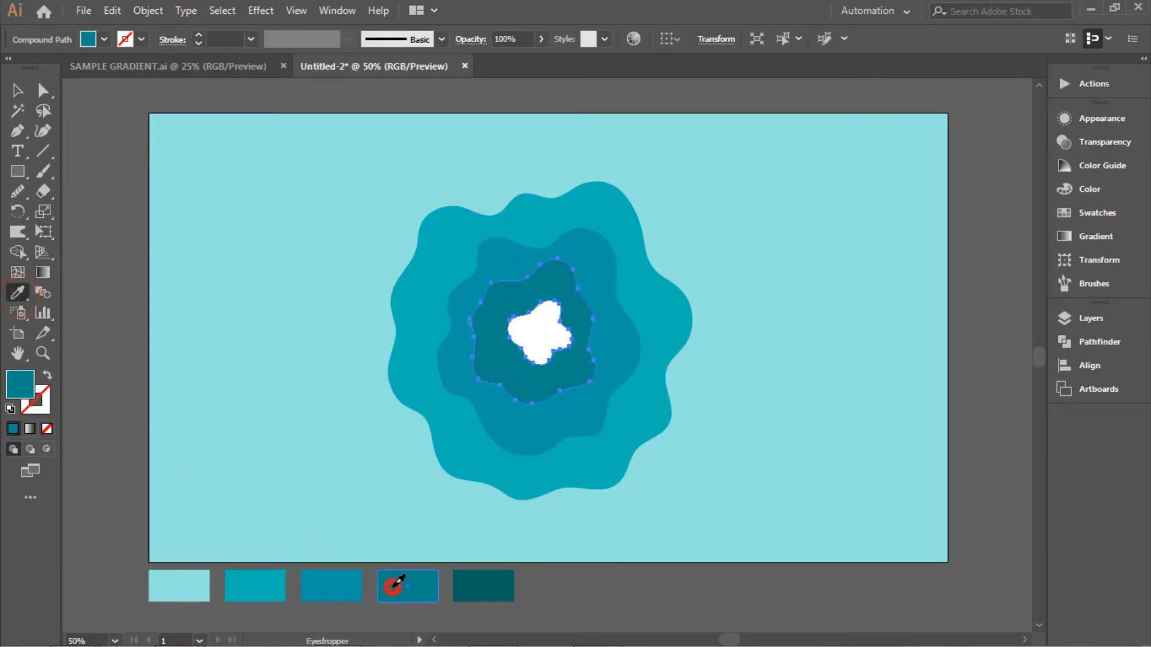
Try to fill the innermost white area with the darkest palette teal using the Eyedropper
click(21, 91)
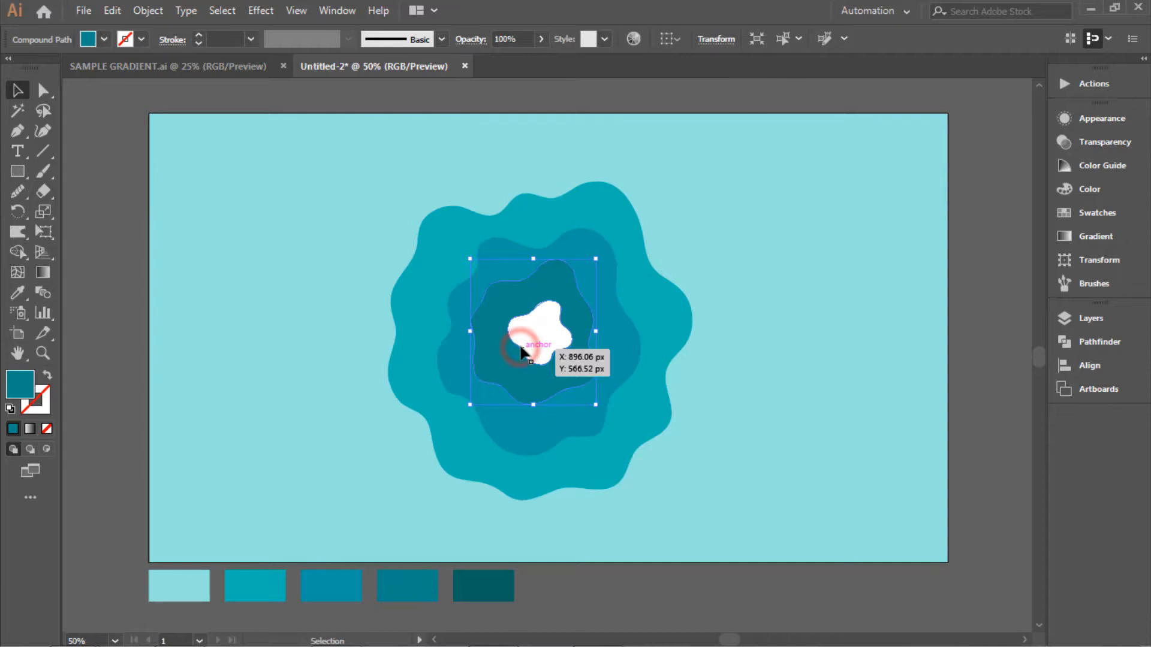
click(769, 297)
click(563, 331)
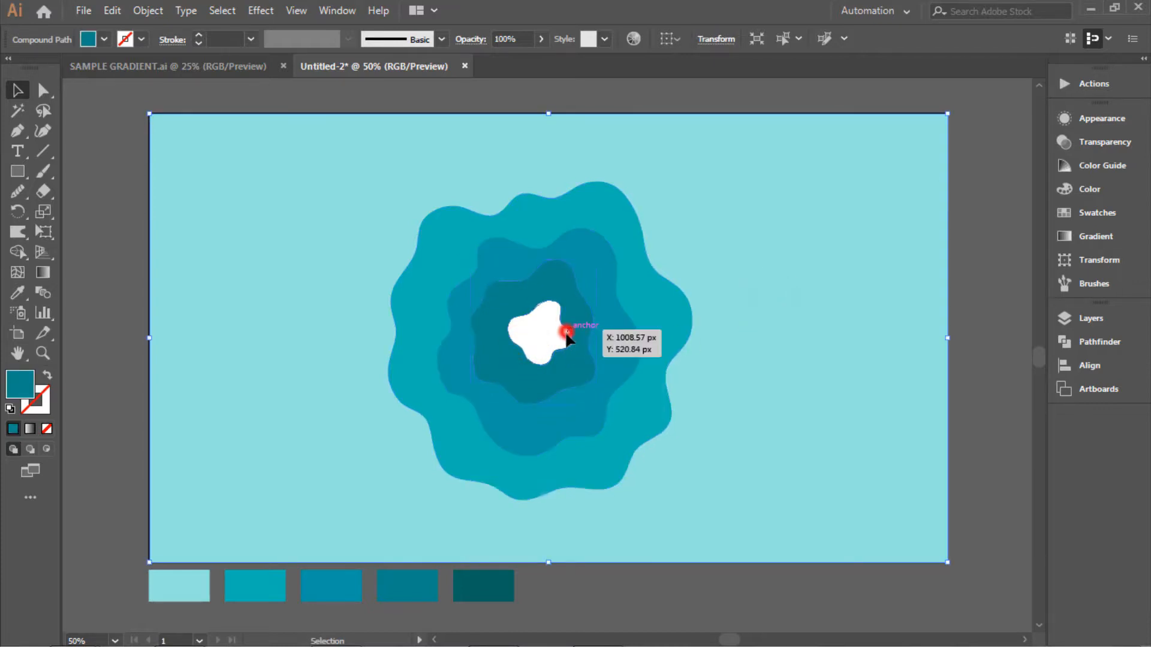
click(763, 314)
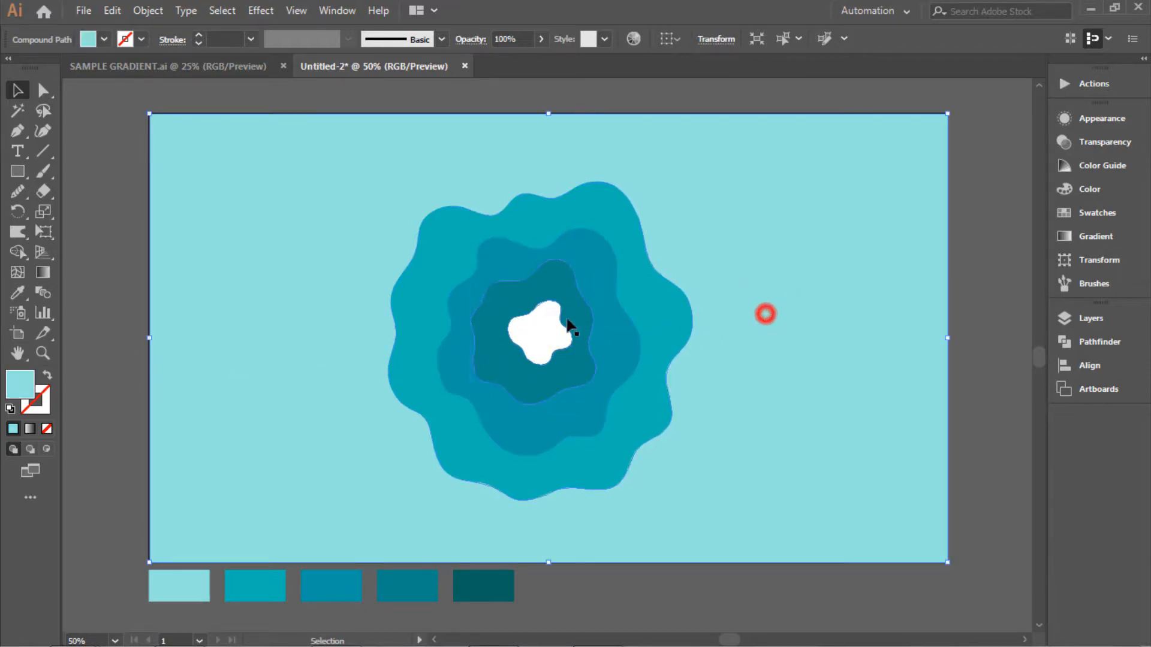
click(549, 319)
click(557, 307)
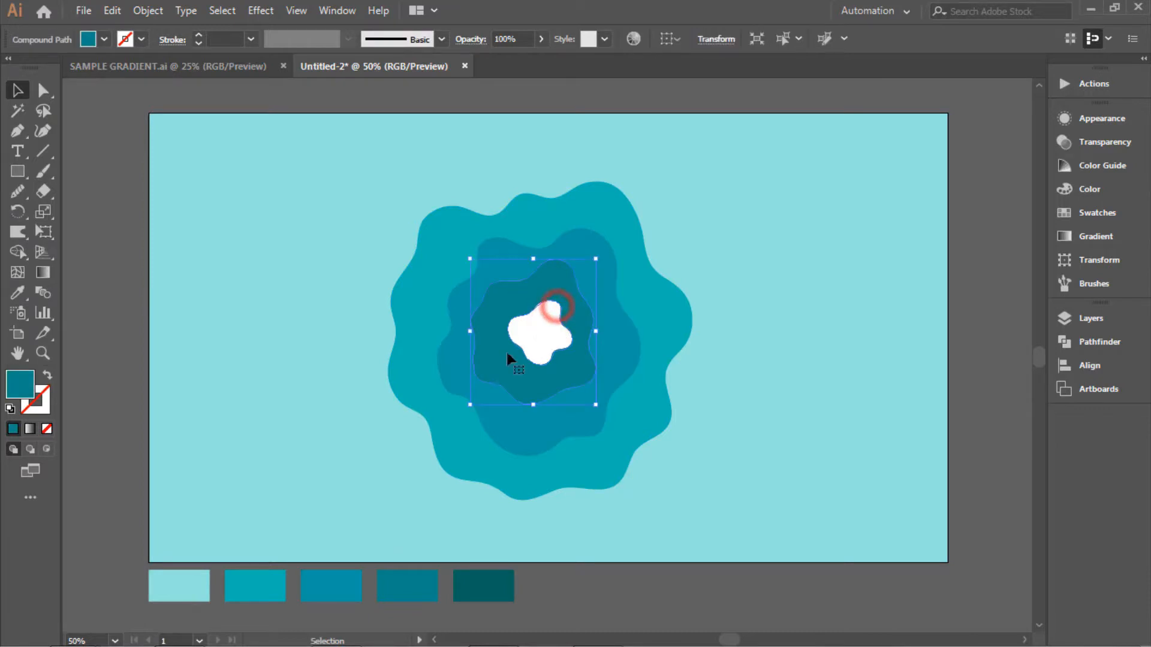
click(18, 293)
click(522, 585)
click(504, 588)
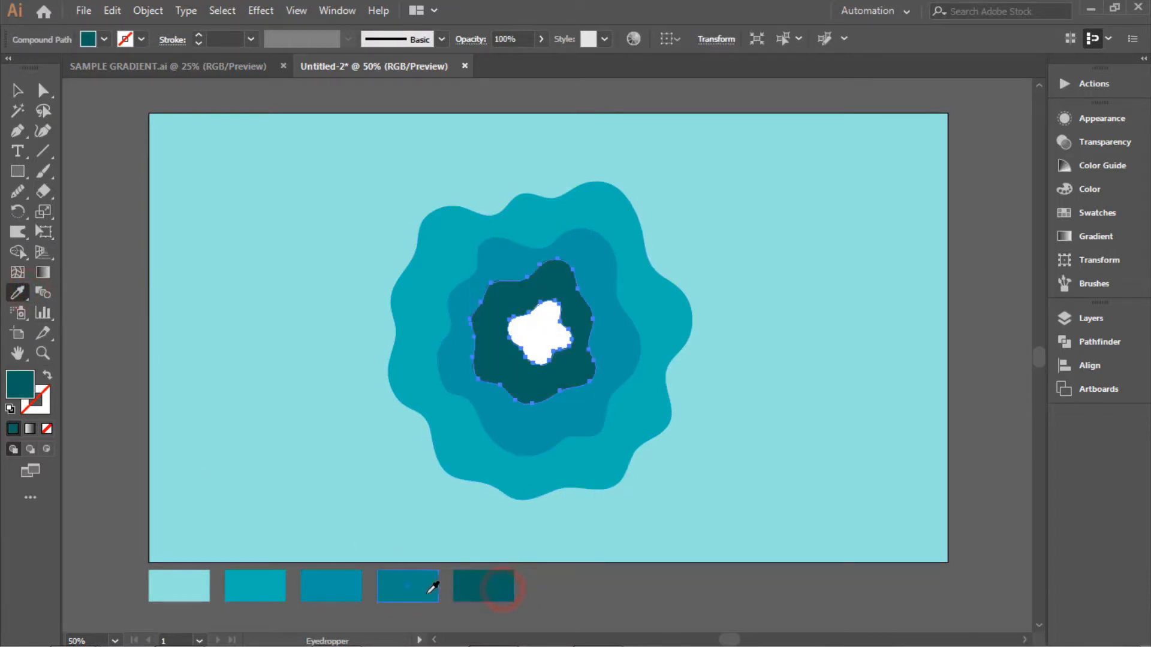
click(431, 593)
Check whether the white center area can be selected as a separate object
click(17, 89)
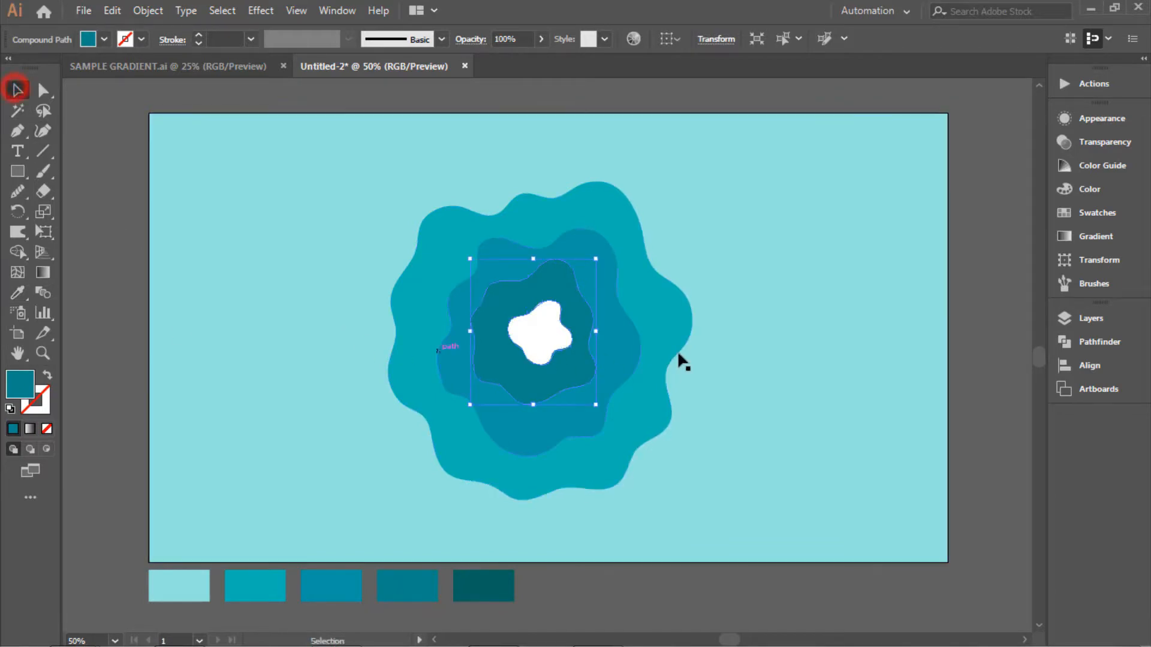
click(812, 326)
click(550, 328)
click(558, 324)
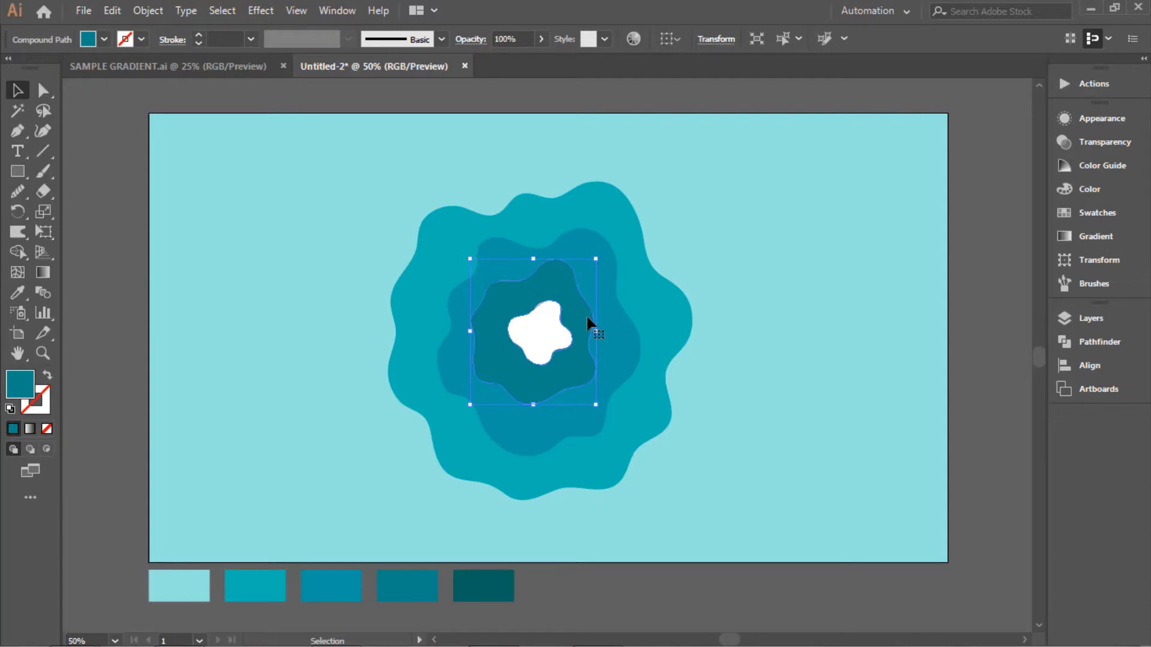
scroll(588, 324, up, 2)
click(905, 289)
click(525, 279)
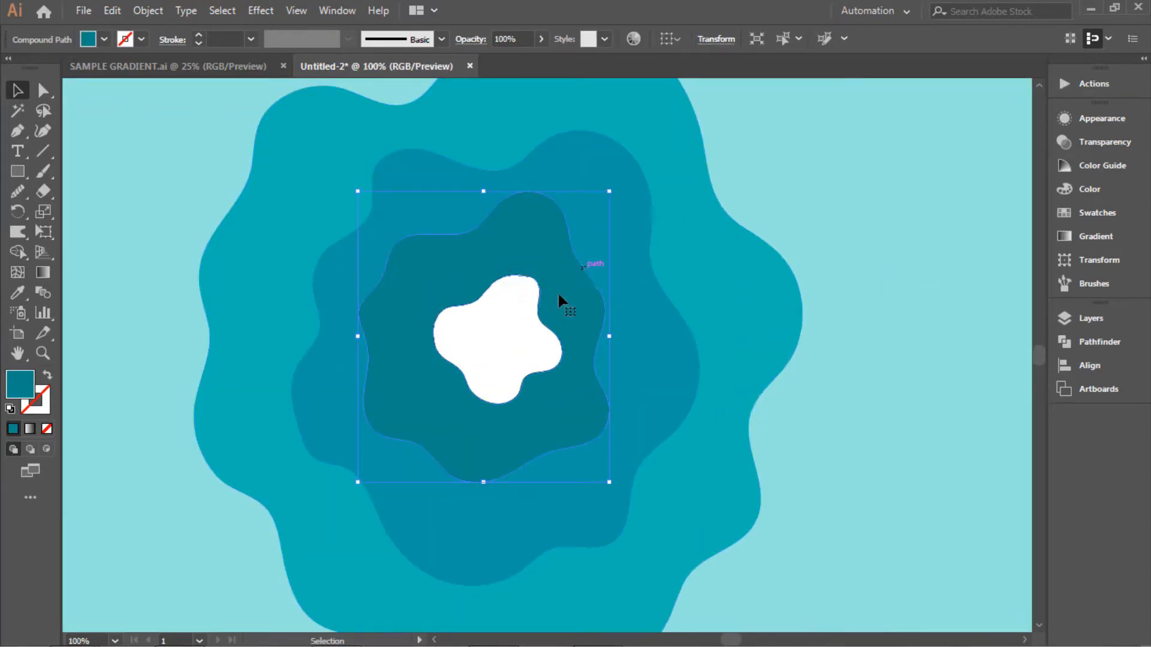
click(515, 350)
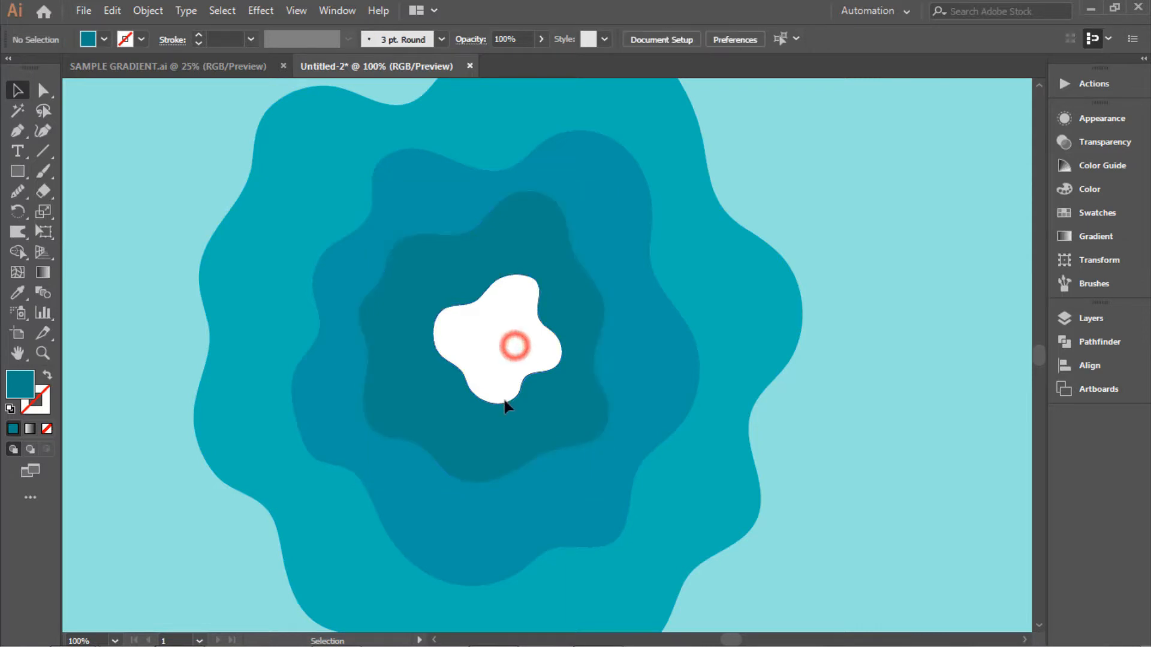
click(504, 398)
Select all the layered regions and turn the empty white center into its own shape with the Shape Builder
key(ctrl+minus)
drag(337, 129, 630, 386)
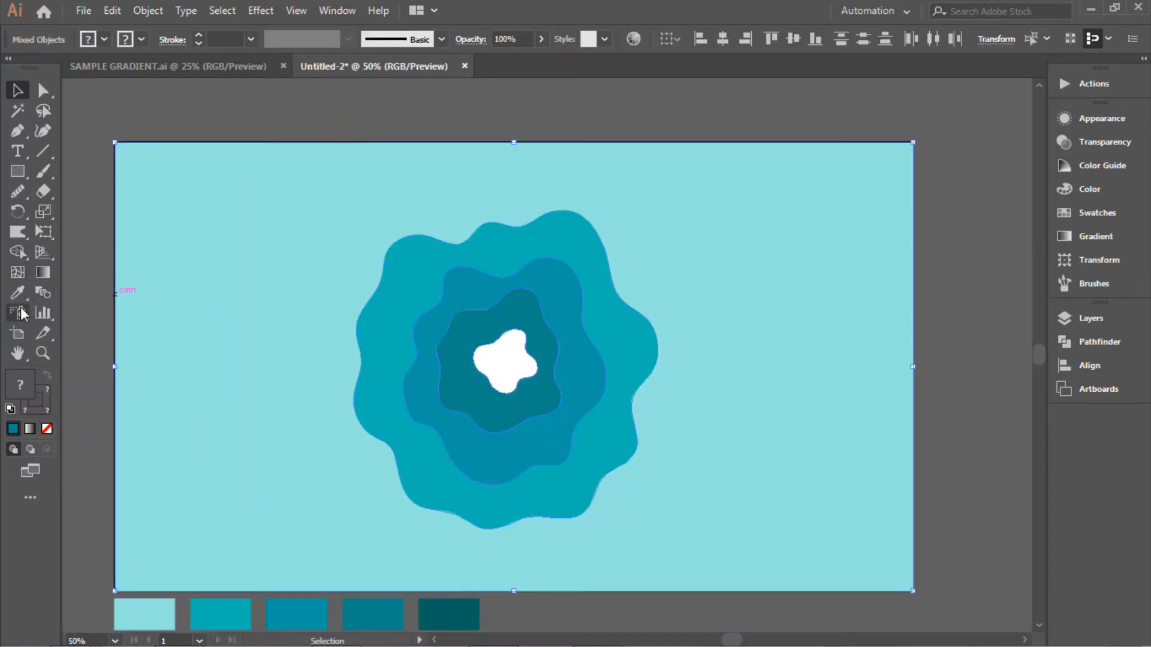
click(17, 252)
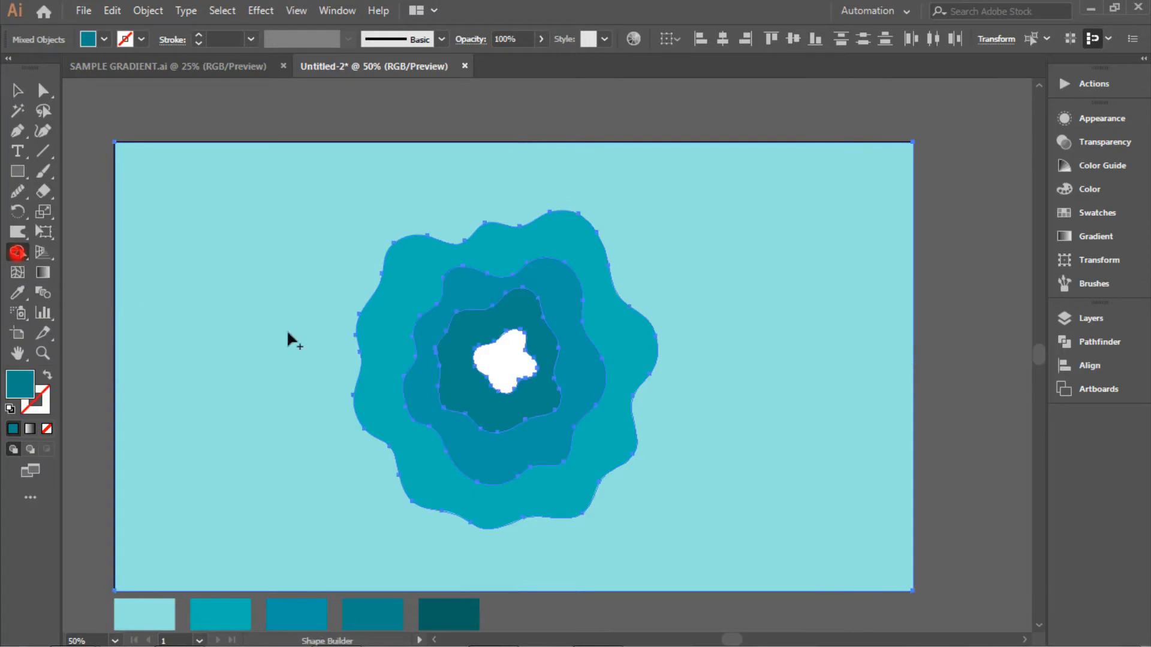
click(504, 358)
click(17, 90)
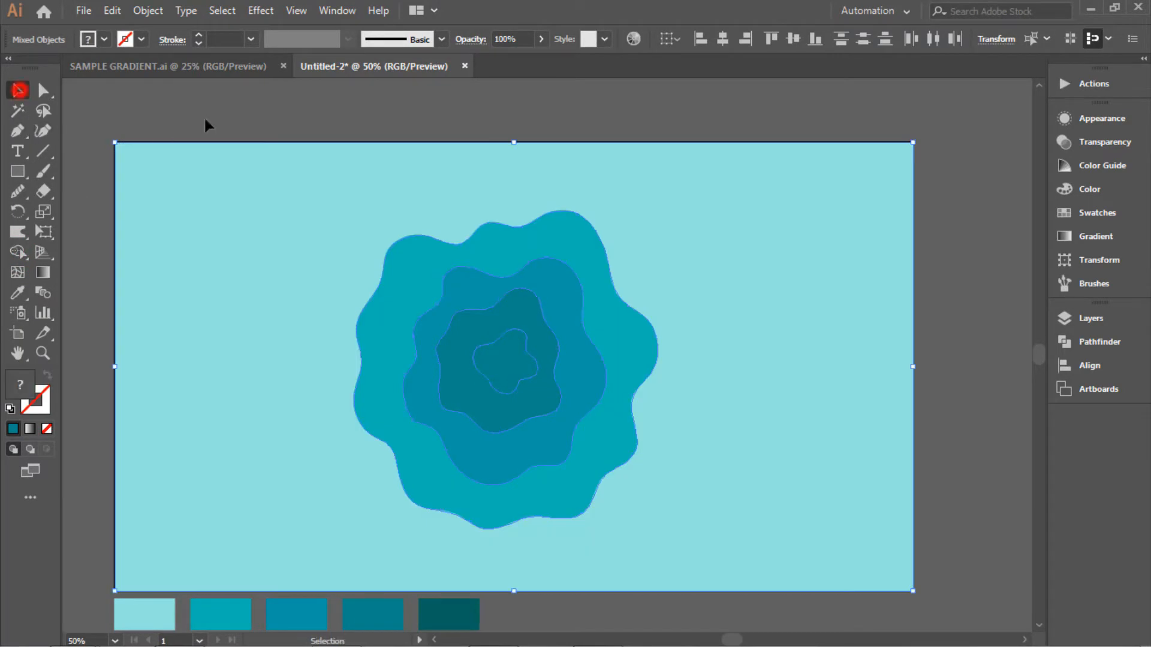
click(205, 119)
Fill the innermost shape with the fifth palette color, the darkest teal, using the Eyedropper
click(504, 361)
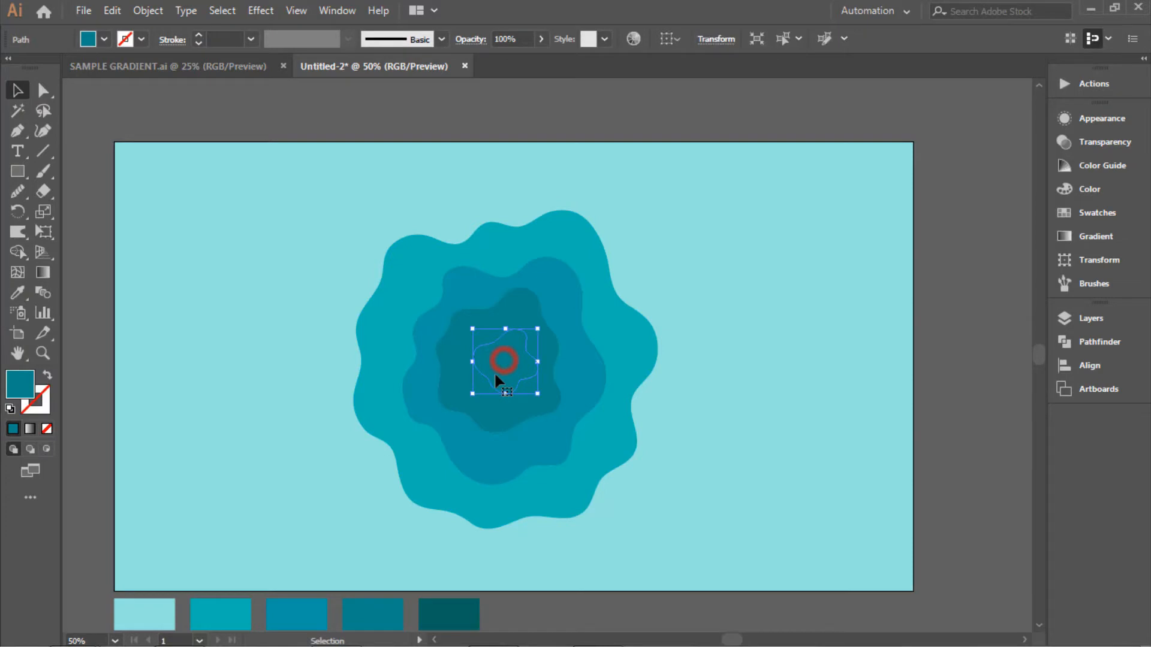
click(19, 294)
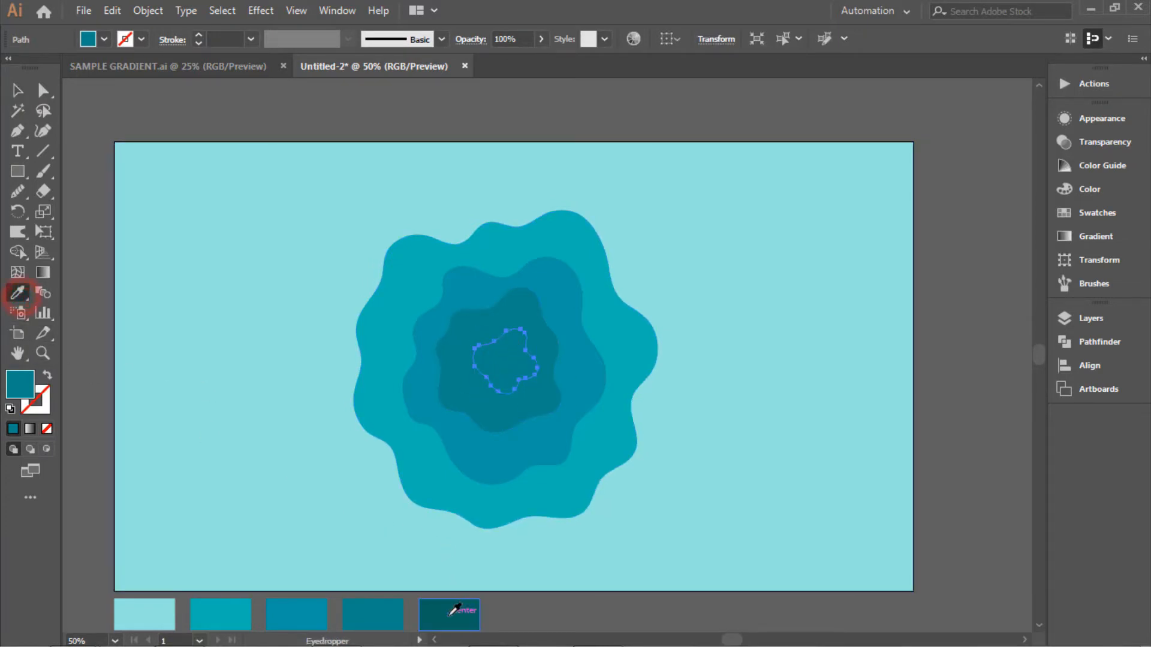
click(451, 612)
click(18, 90)
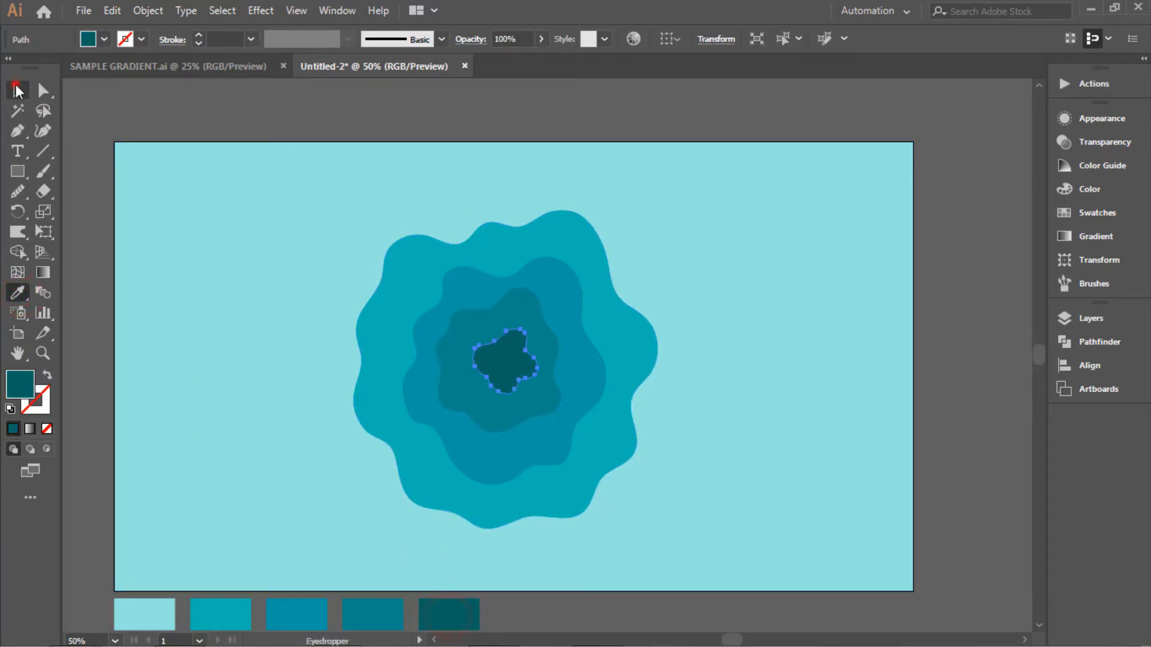
click(170, 113)
Select the background and all wavy shapes and set their stroke to None
drag(405, 334, 408, 290)
drag(968, 138, 252, 288)
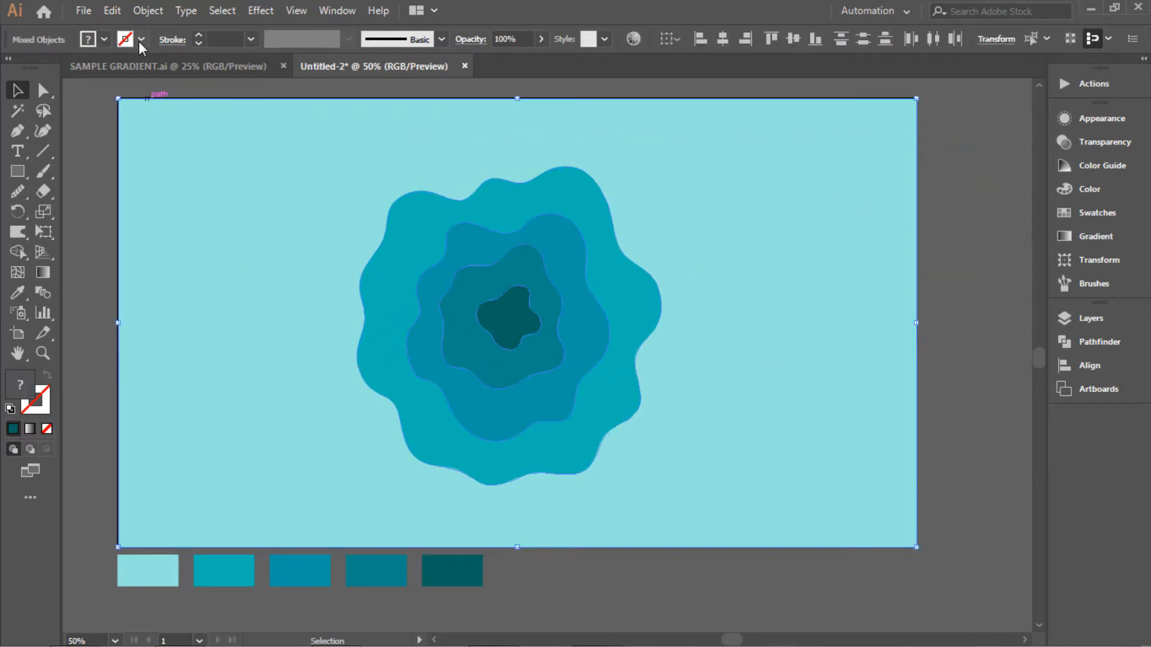
click(141, 39)
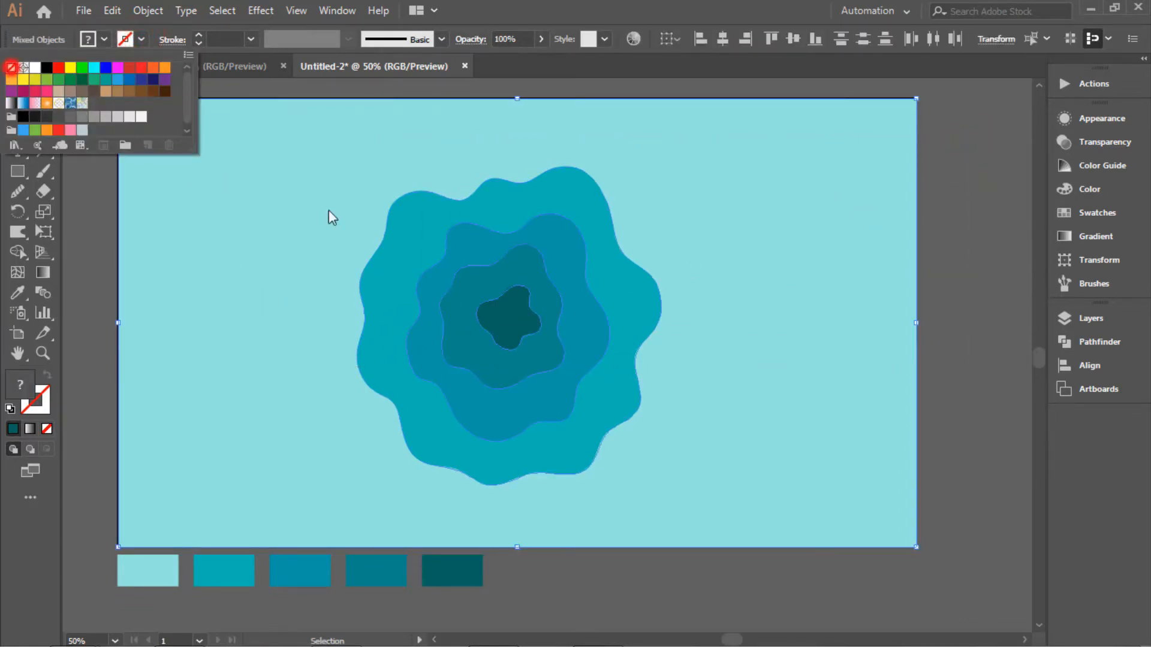
click(91, 260)
click(99, 273)
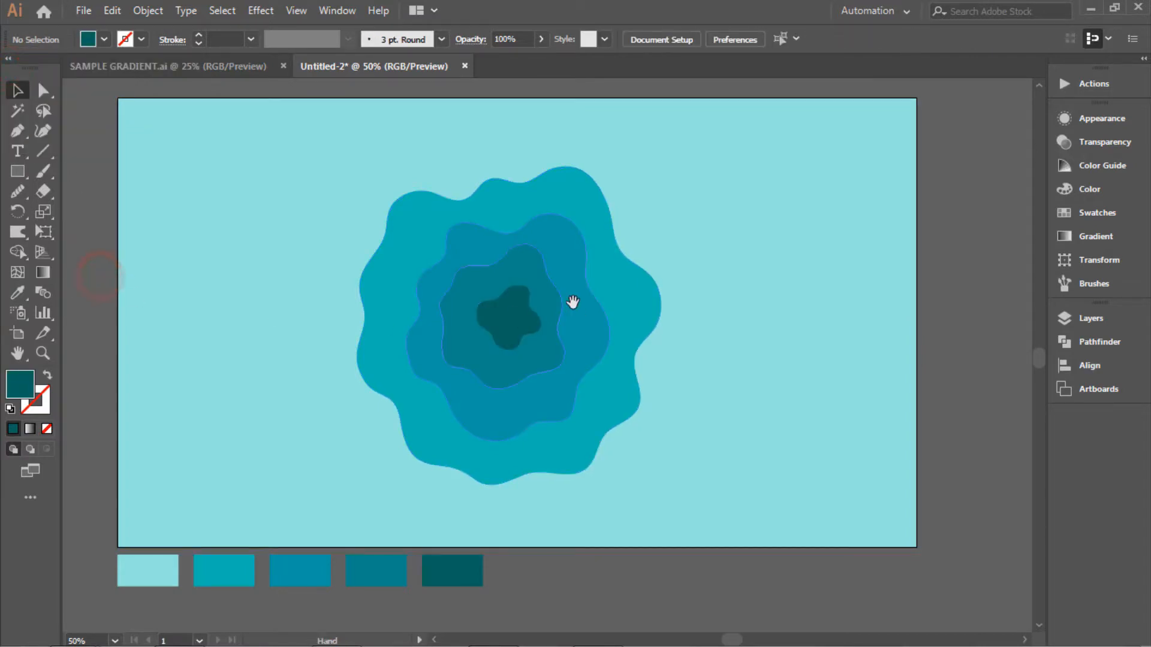
Open the Drop Shadow effect for the background and all wavy shapes and set its blur to 5 px
drag(573, 303, 573, 293)
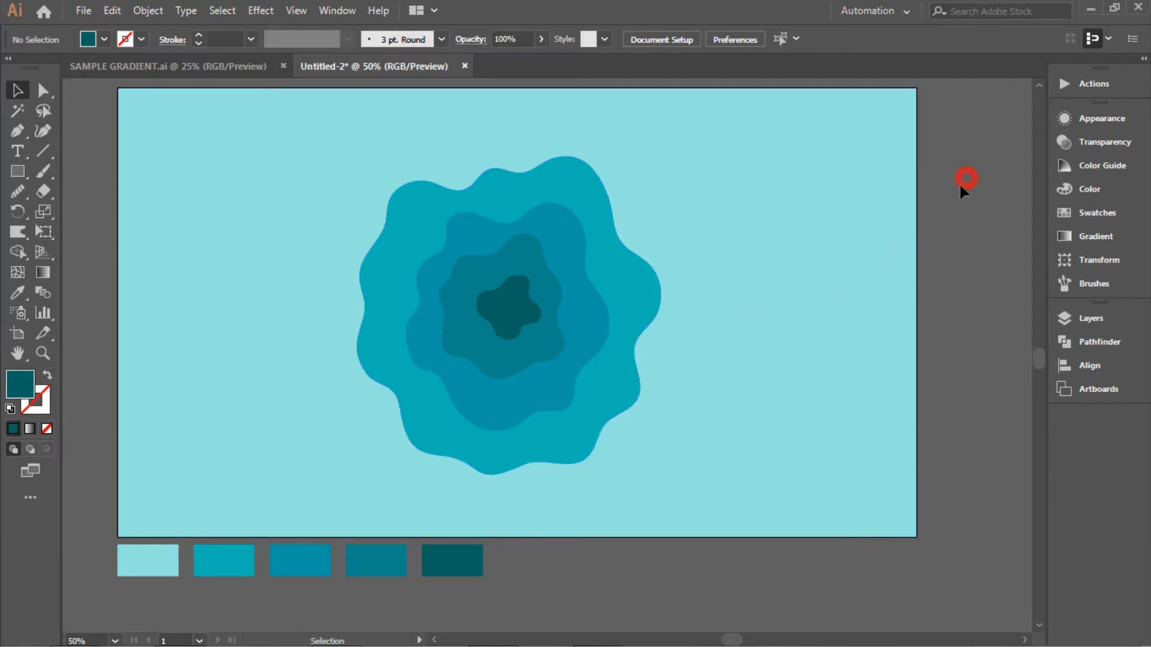
drag(965, 200, 481, 330)
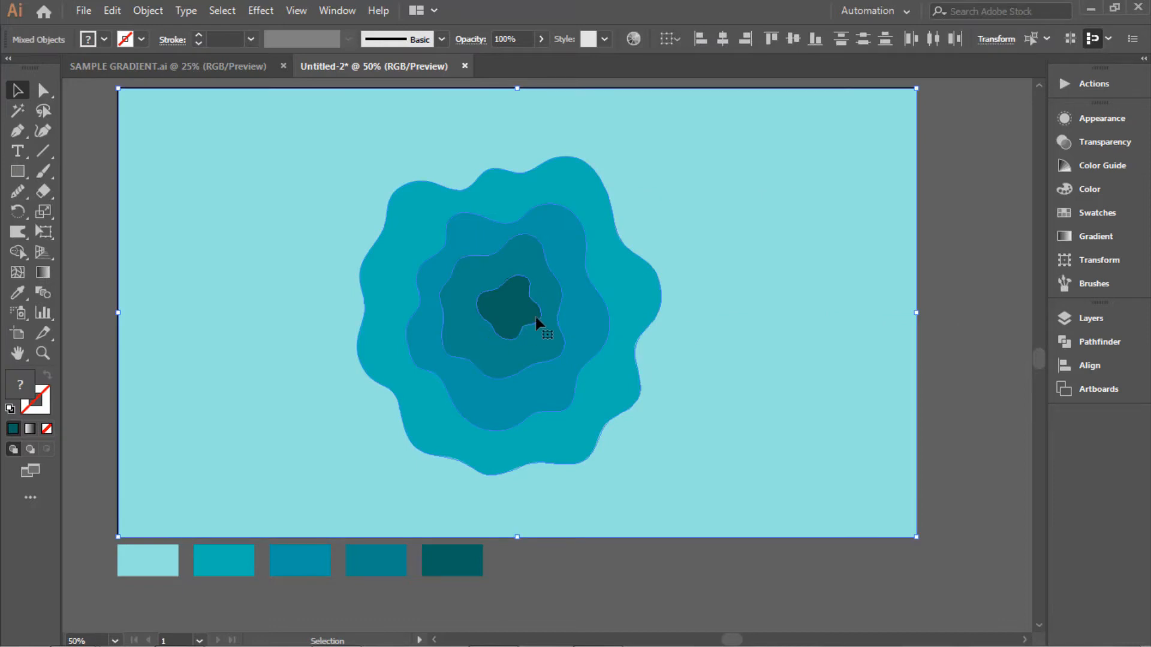
click(265, 9)
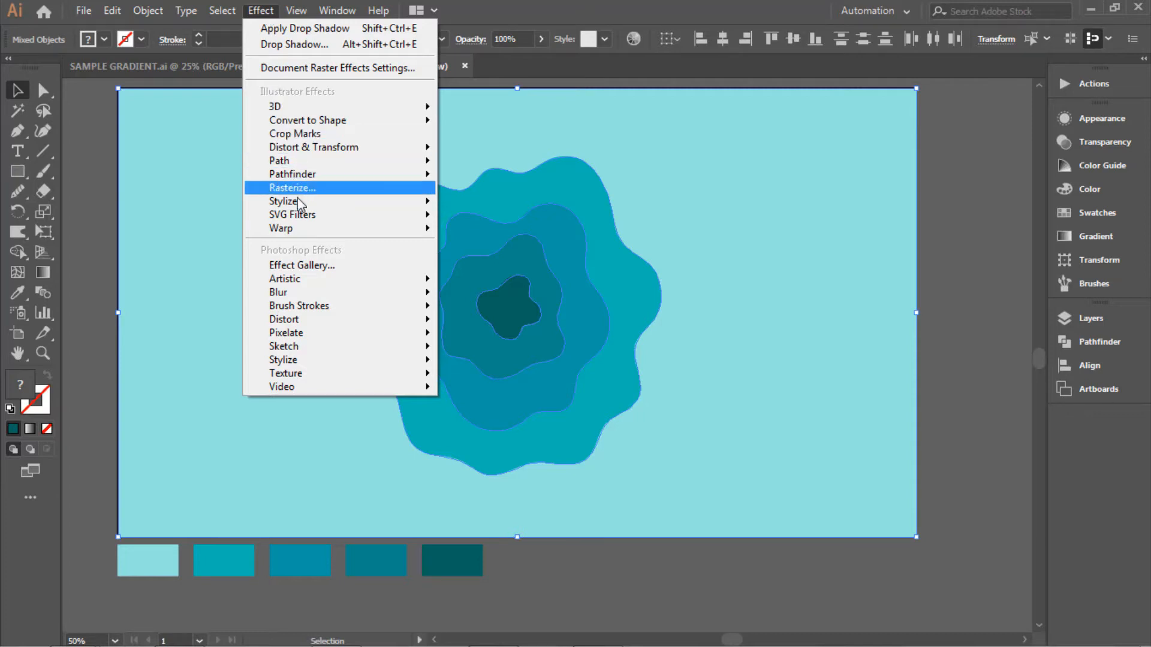
mouse_move(298, 199)
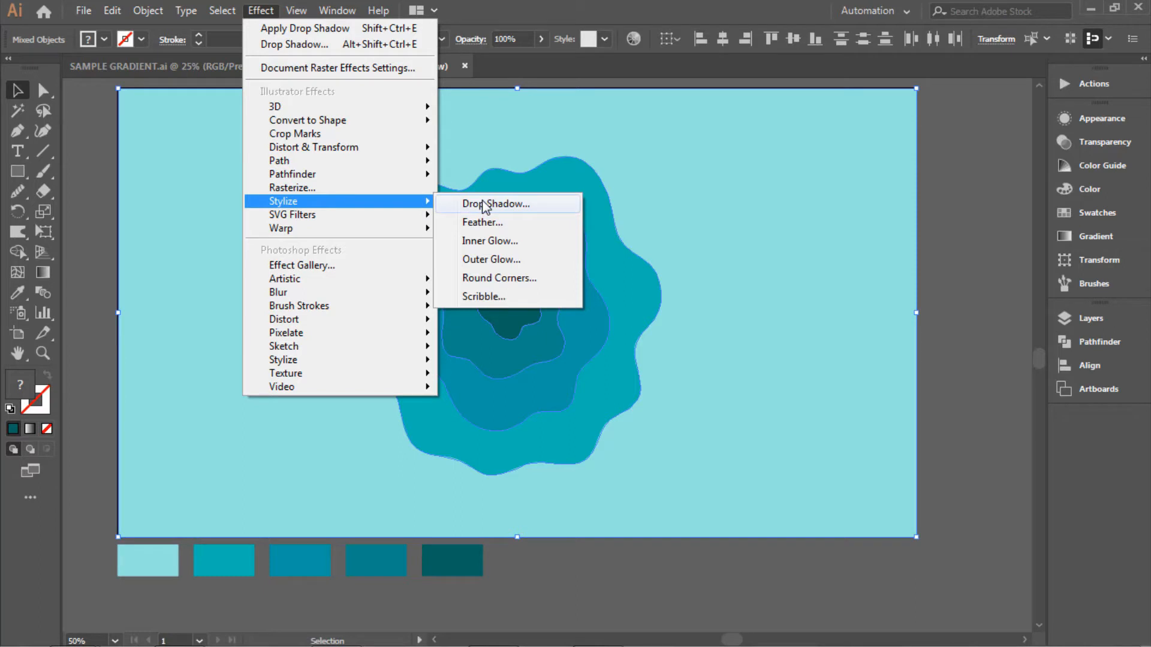
click(521, 204)
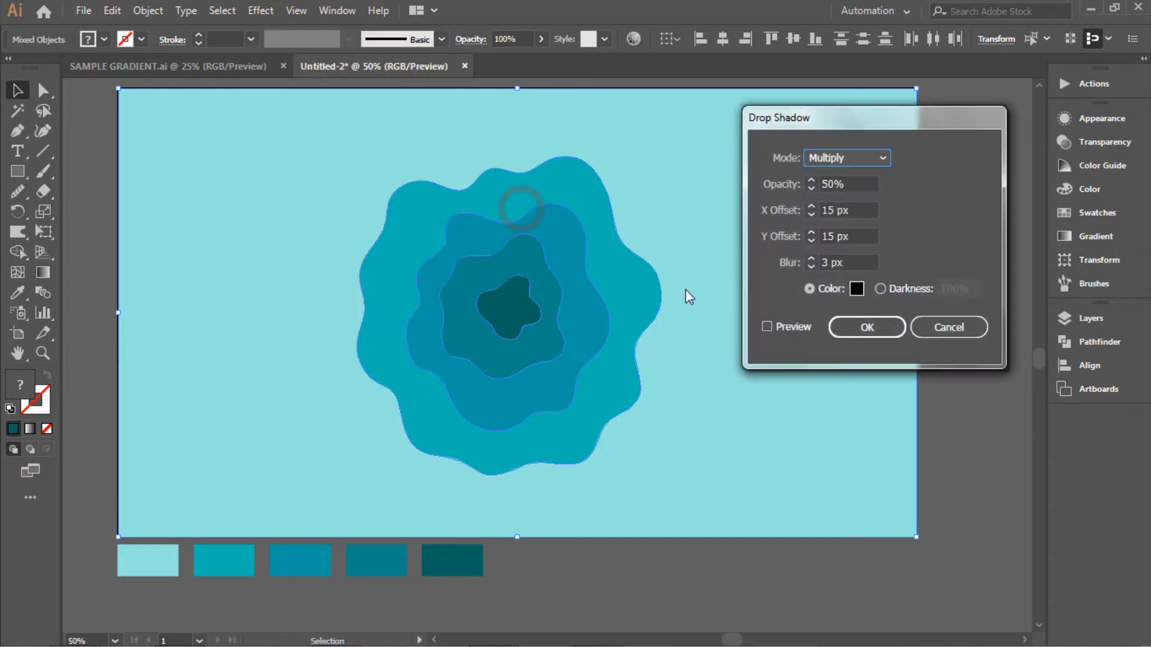
click(858, 183)
double_click(858, 184)
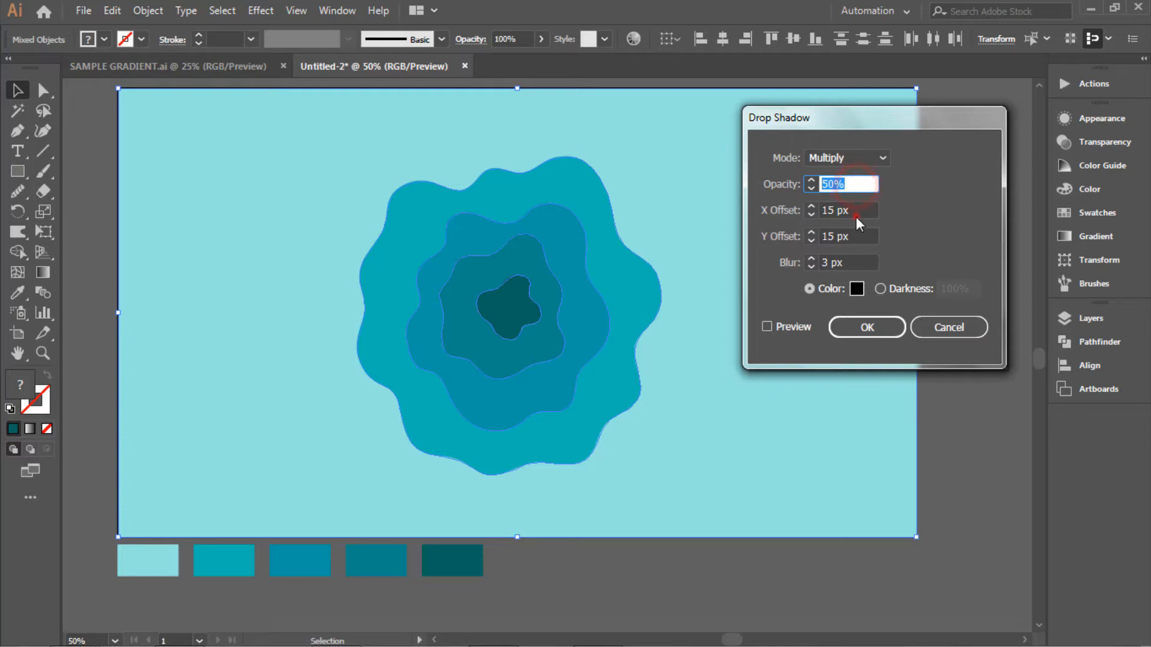
click(851, 210)
double_click(852, 211)
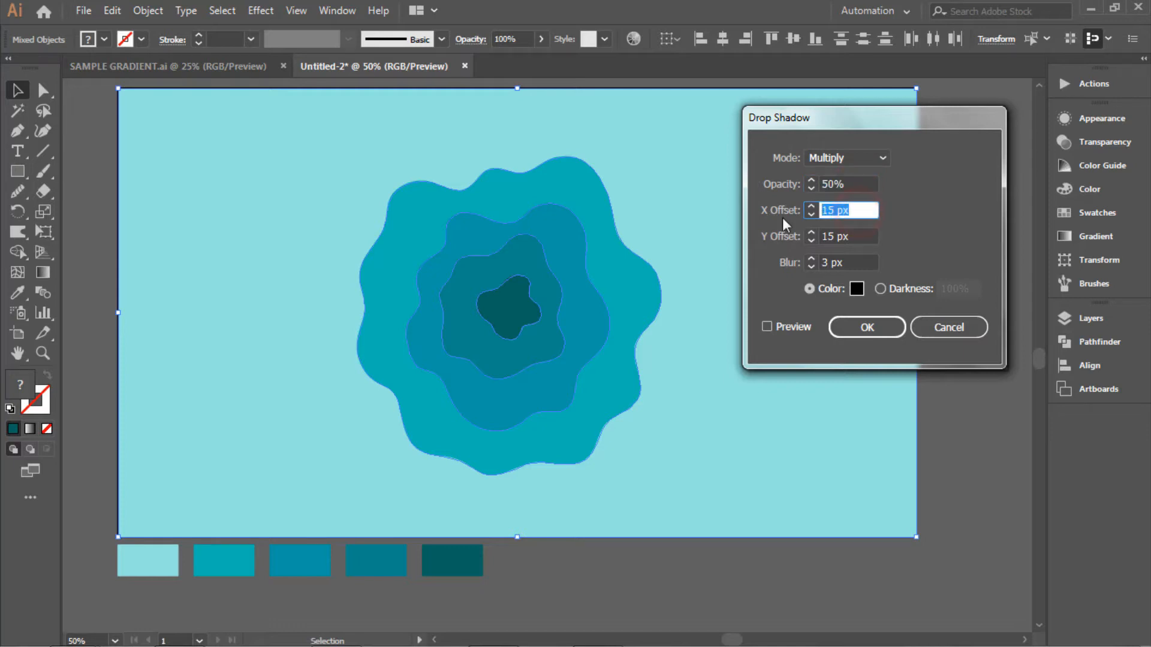
click(856, 236)
double_click(856, 236)
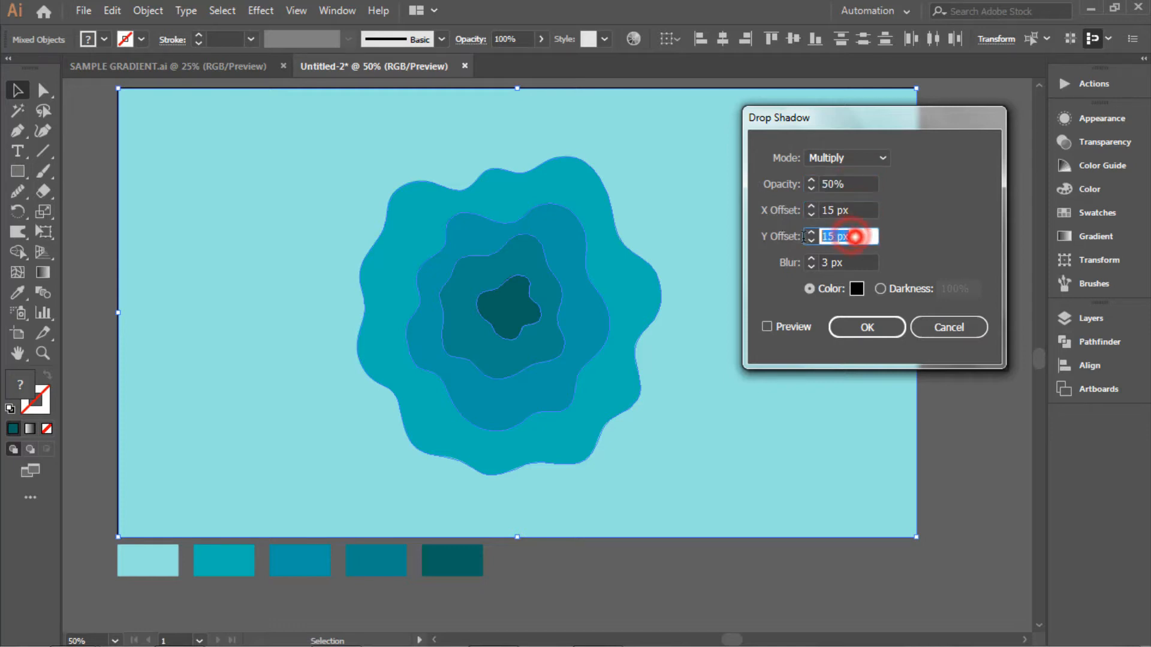
click(855, 264)
double_click(858, 264)
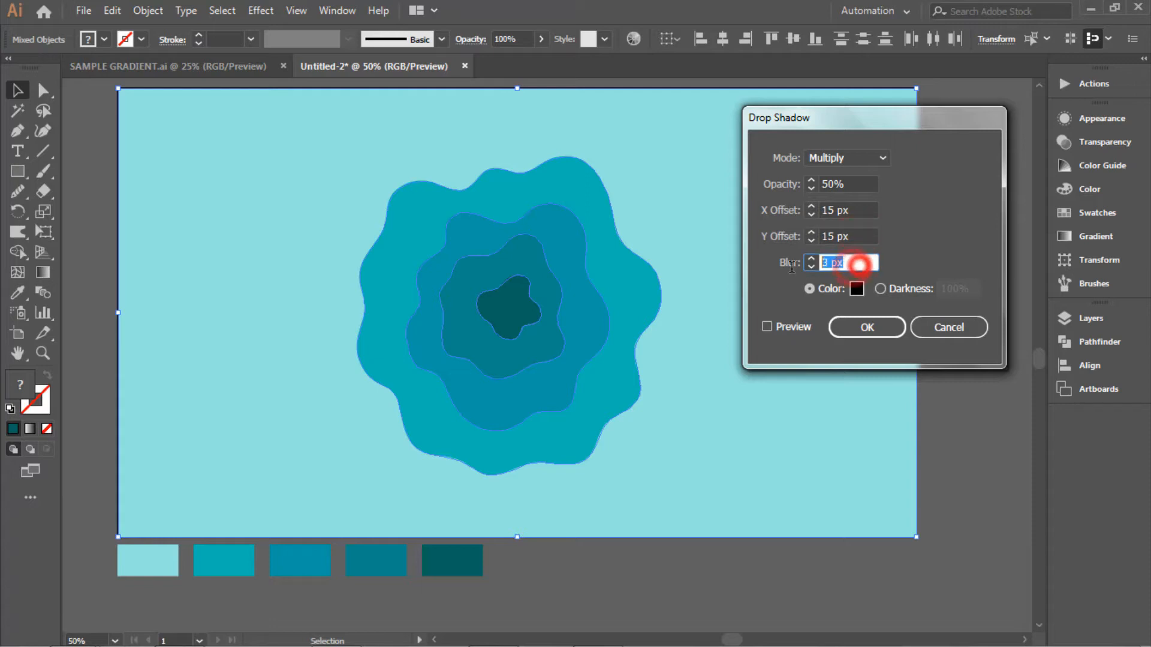
Apply the drop shadow with 50% opacity and 15 px X and Y offsets after previewing it, and deselect the artwork
click(856, 184)
double_click(856, 184)
text(50)
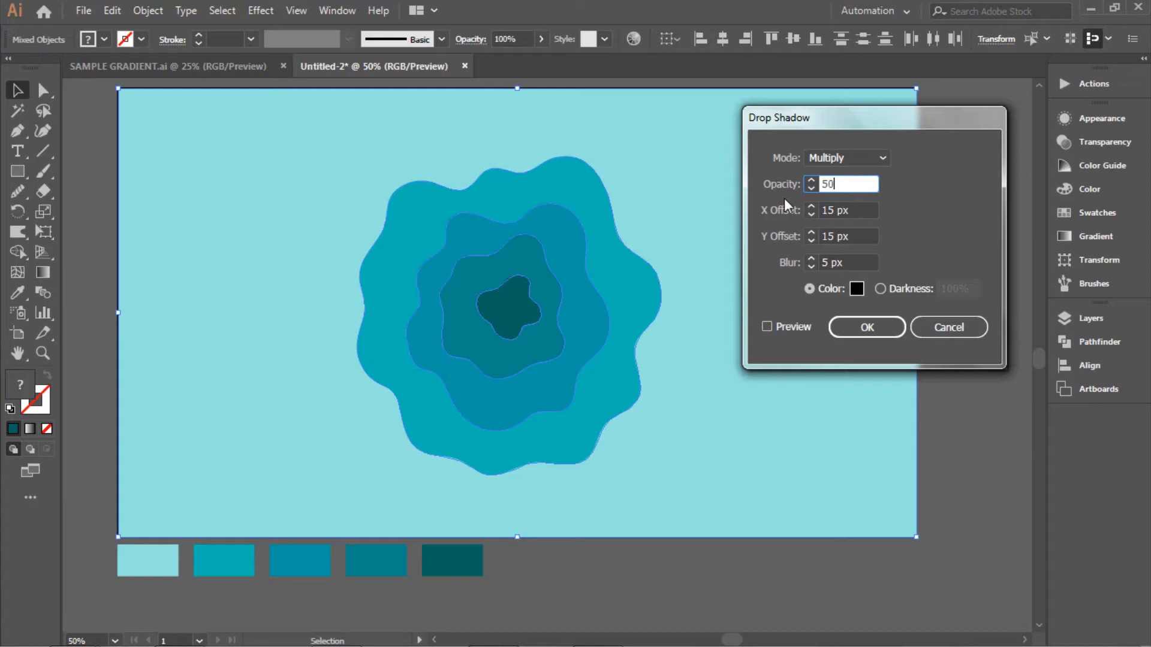
click(909, 238)
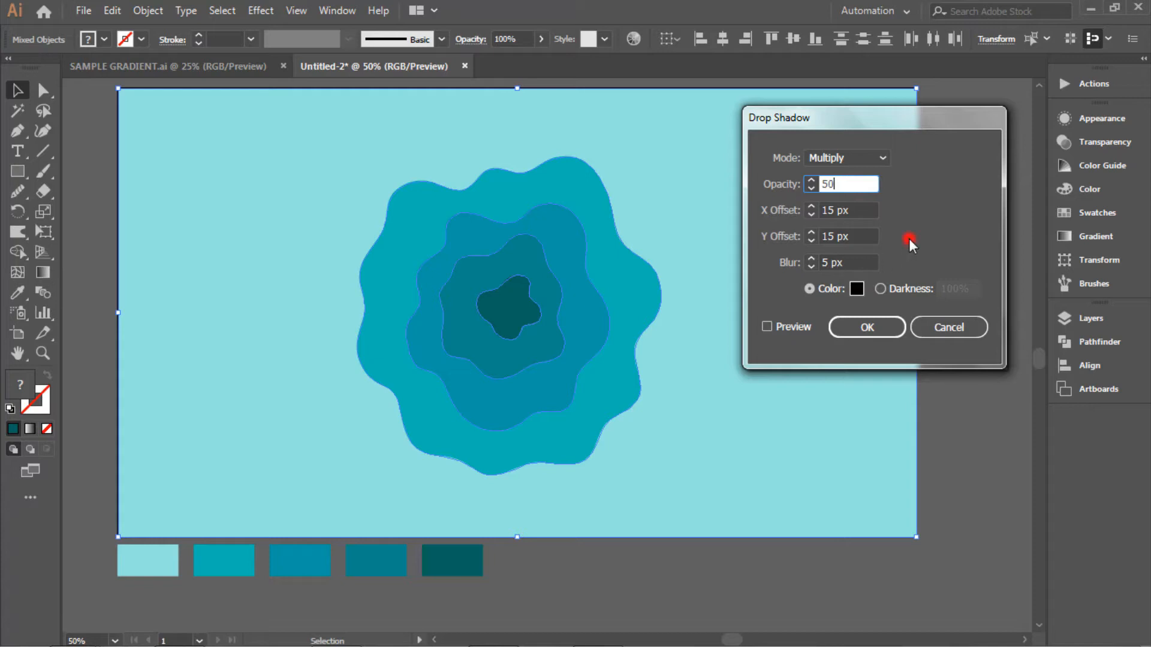
click(851, 209)
click(851, 236)
click(852, 262)
click(783, 326)
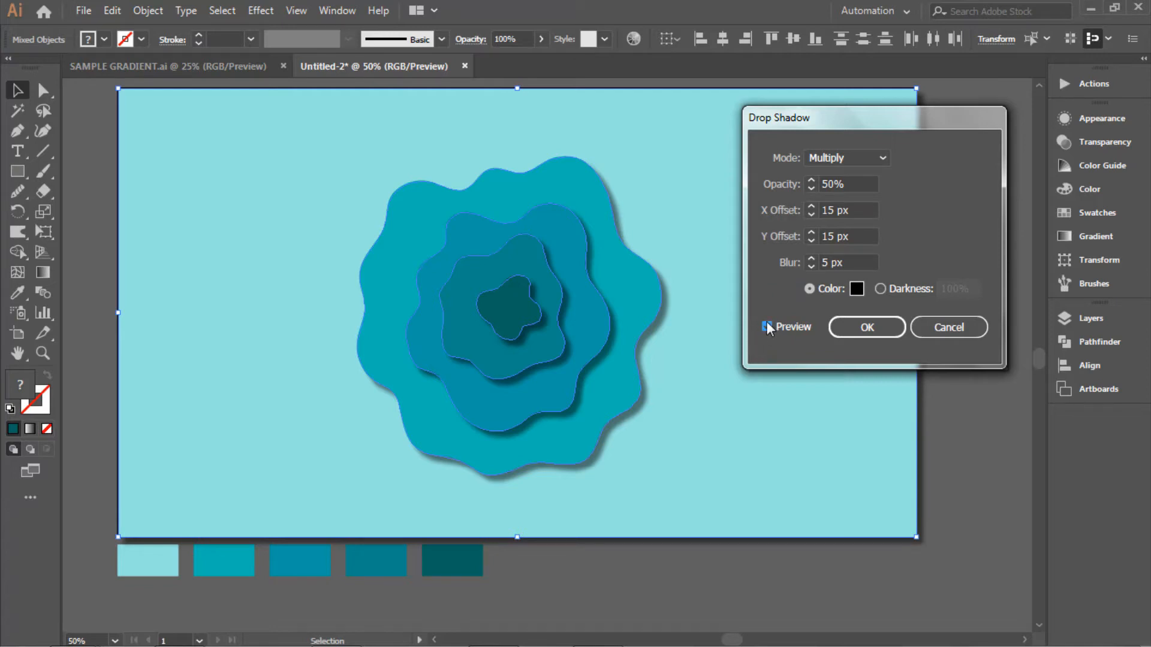
click(861, 329)
click(965, 220)
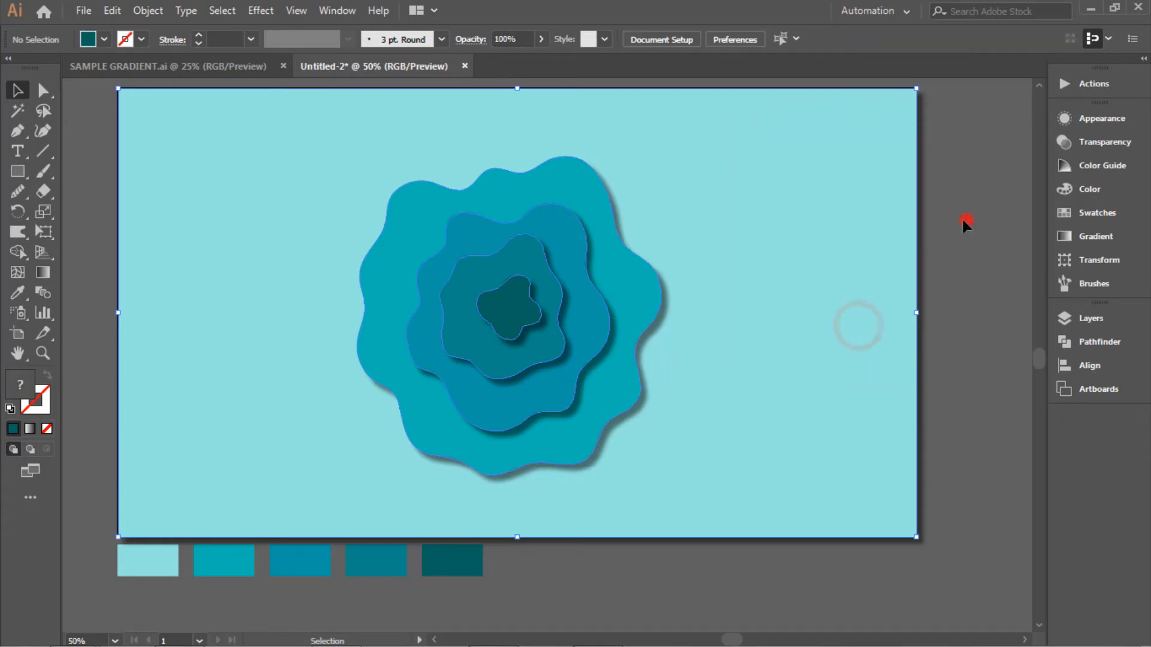
Bring the dark teal ring around the innermost shape to the front of the stacking order
scroll(723, 334, down, 1)
scroll(677, 359, up, 1)
scroll(614, 356, up, 1)
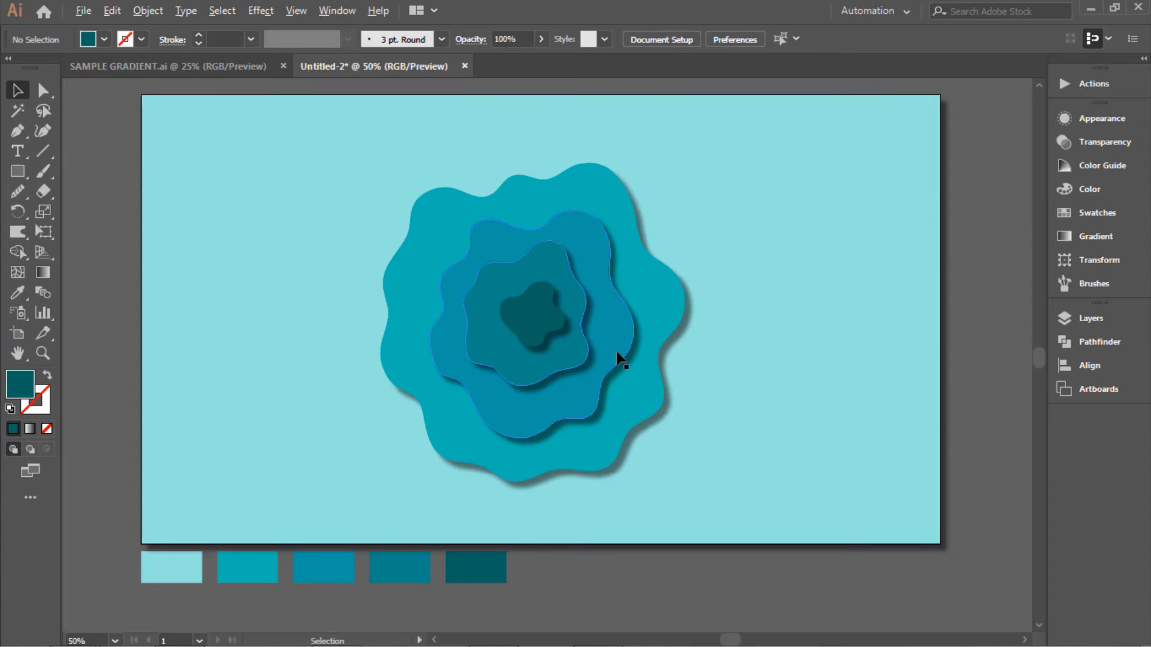
scroll(645, 391, up, 1)
drag(590, 394, 600, 378)
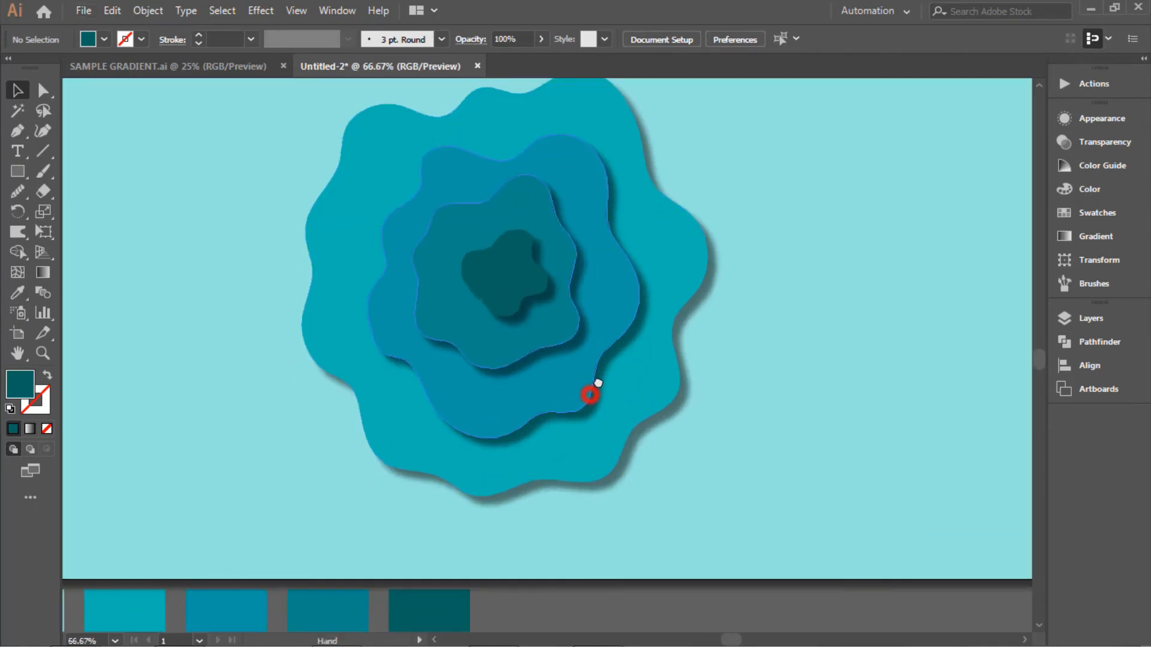
click(503, 347)
right_click(460, 329)
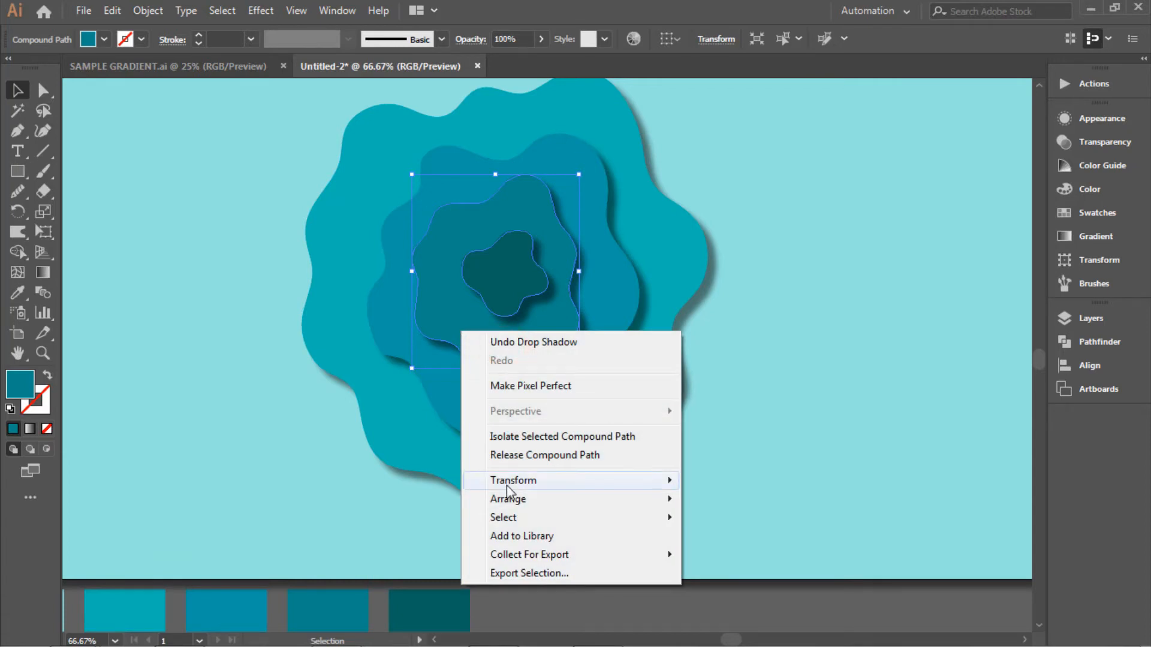
mouse_move(513, 503)
click(653, 428)
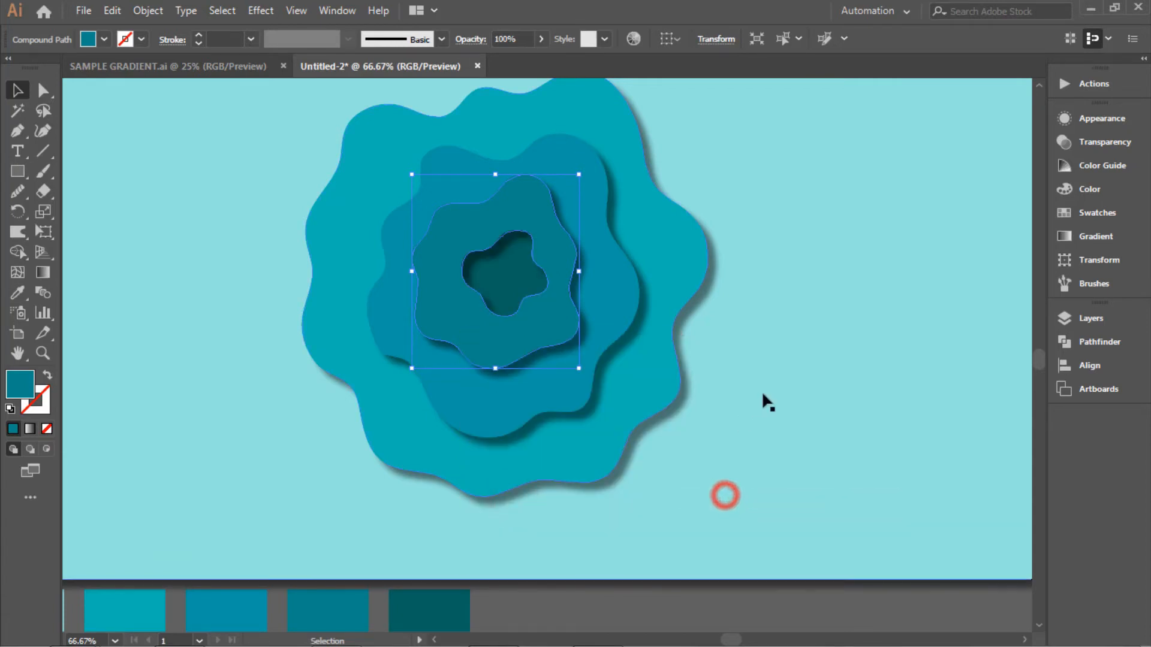
Bring the medium blue ring surrounding the dark teal ring to the front of the stacking order
click(789, 369)
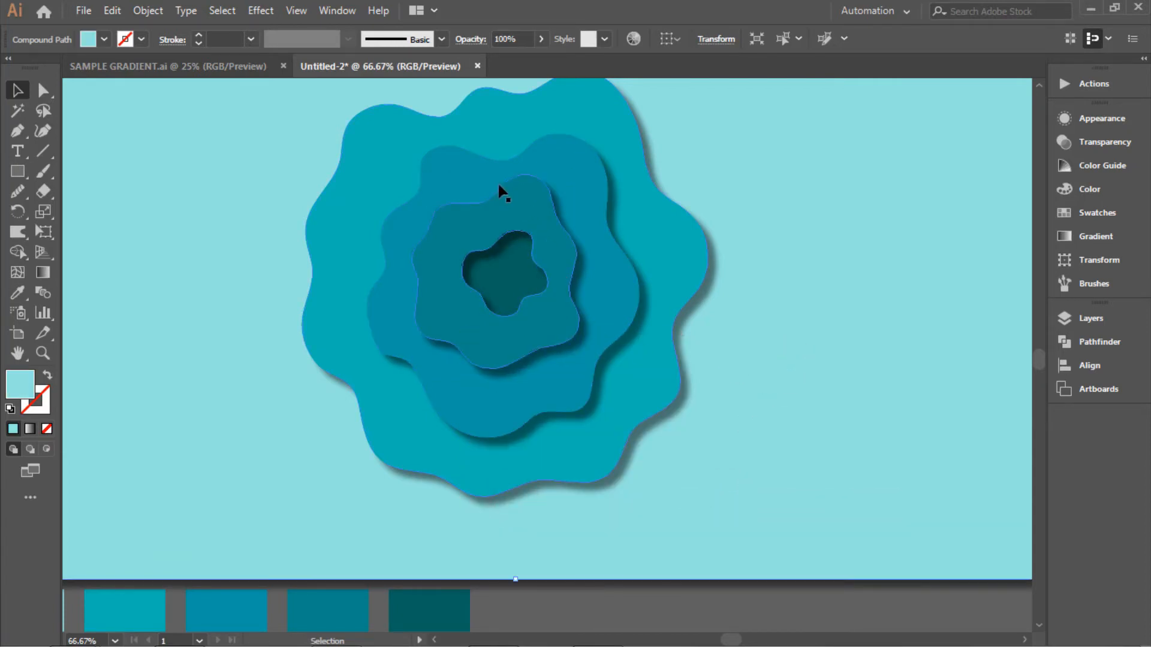
click(454, 180)
right_click(465, 180)
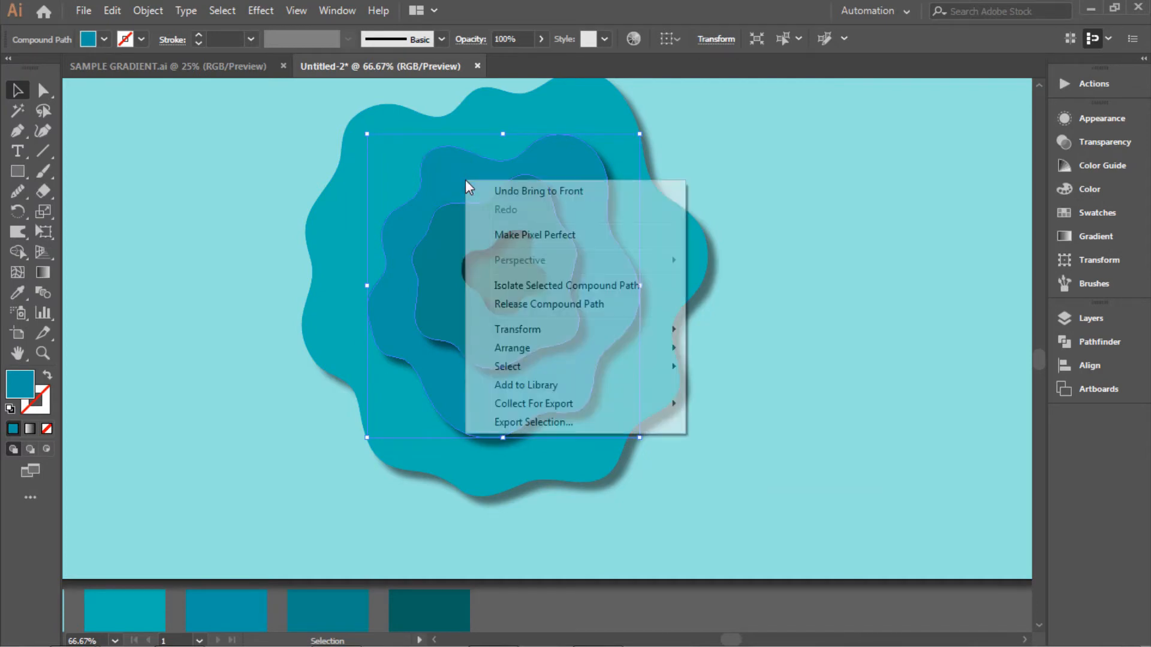
click(530, 348)
click(738, 348)
click(792, 299)
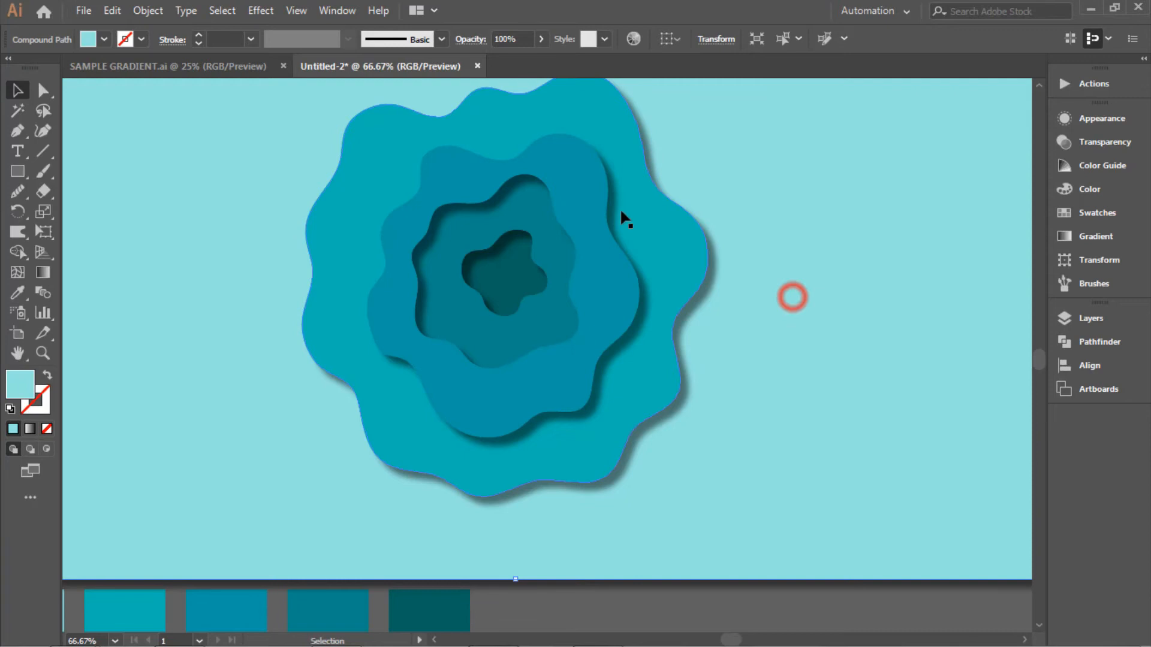
Bring the bright teal outermost wavy ring to the front of the stacking order
click(379, 166)
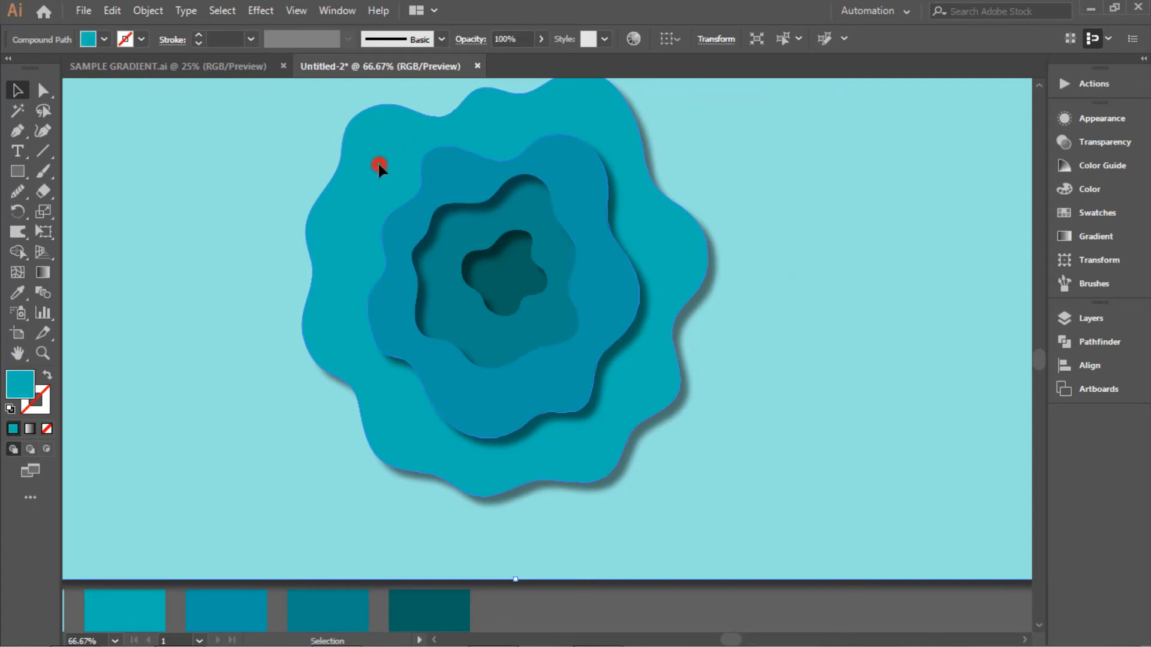
right_click(380, 166)
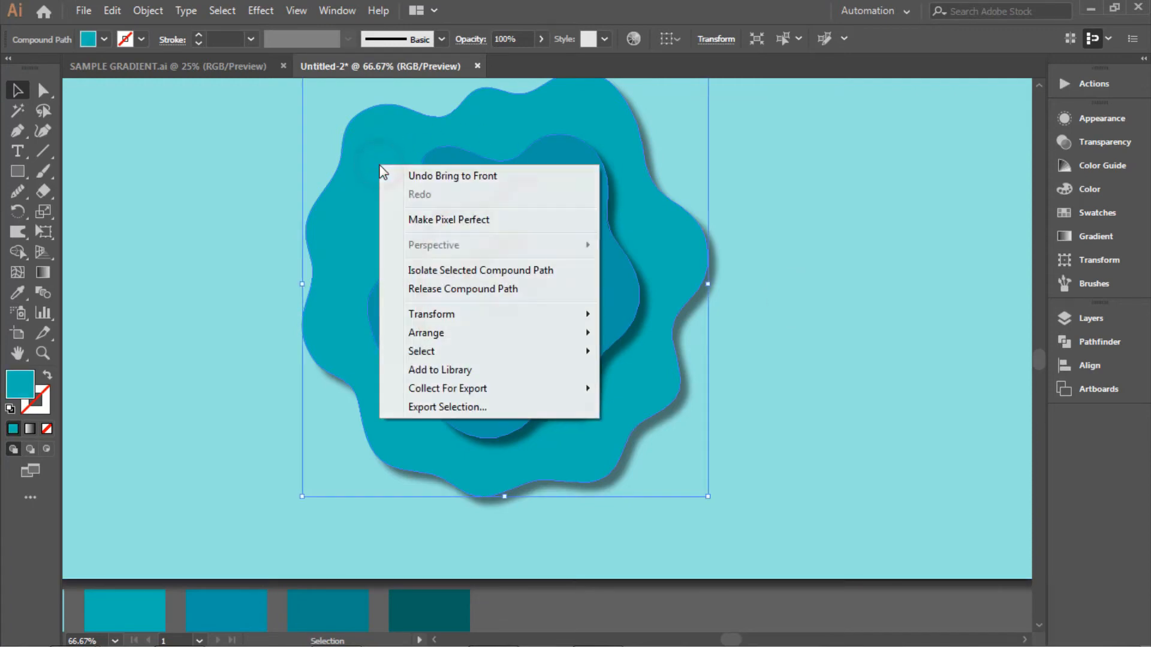
click(425, 332)
click(649, 333)
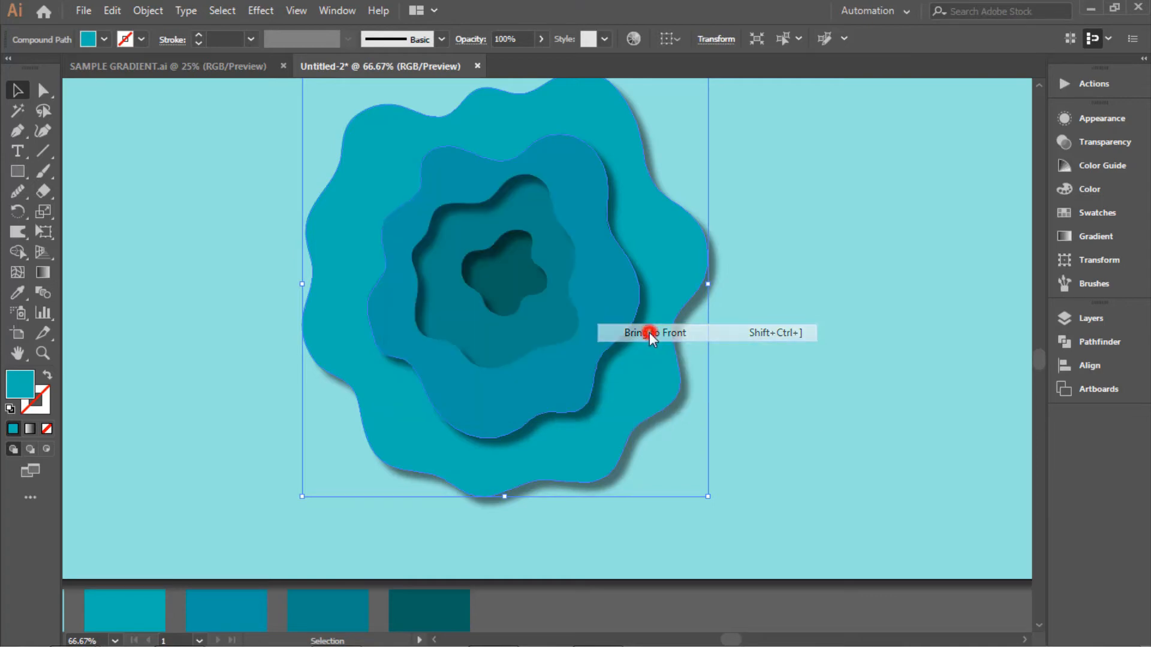
click(804, 260)
Bring the light aqua background to the front of the stacking order and deselect the artwork
drag(662, 295, 655, 342)
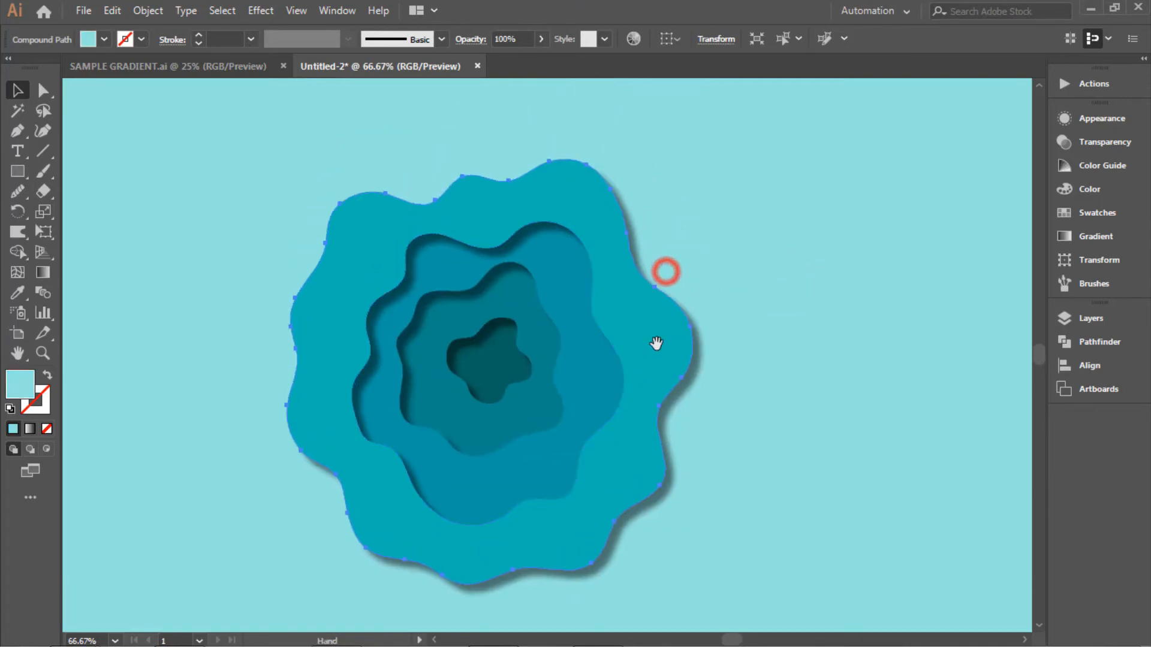
click(703, 172)
right_click(937, 171)
mouse_move(803, 344)
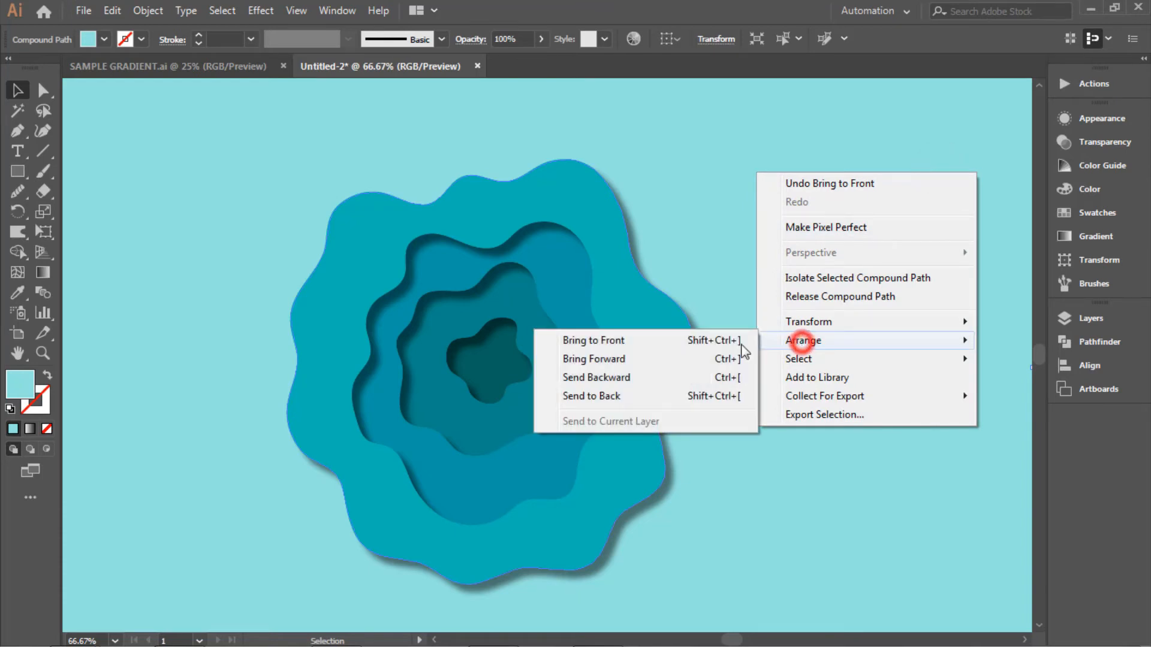
click(651, 344)
click(758, 257)
key(ctrl+minus)
key(ctrl+minus)
click(282, 270)
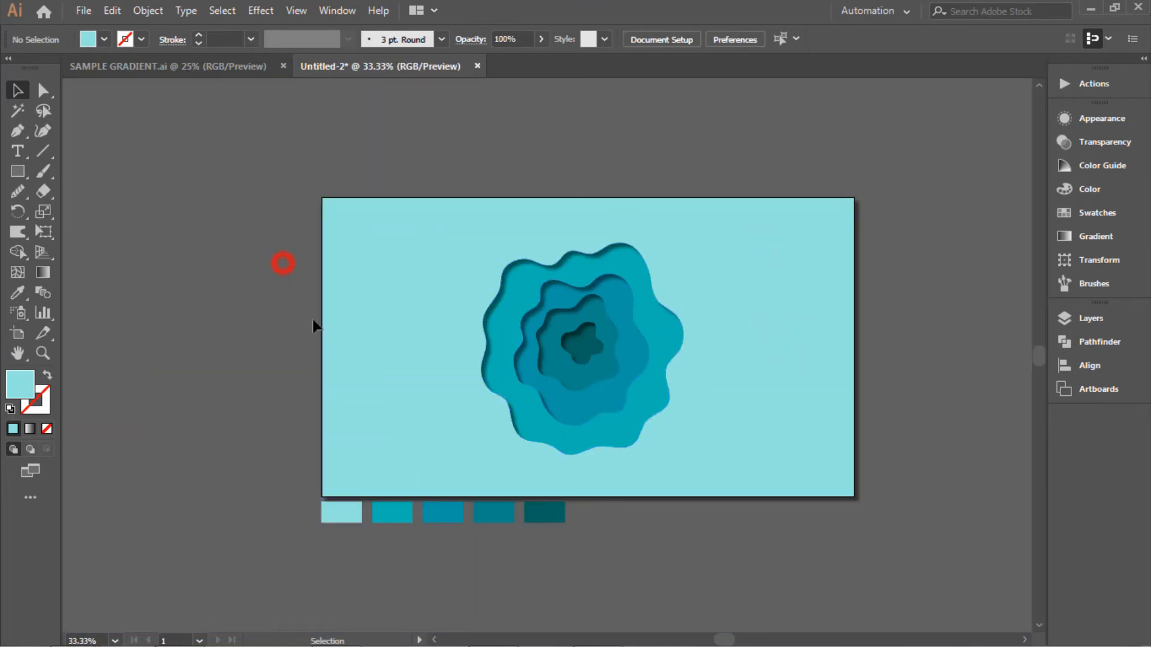
Stretch the background and all wavy shapes vertically past the artboard's upper and lower edges, and deselect them
scroll(847, 373, up, 1)
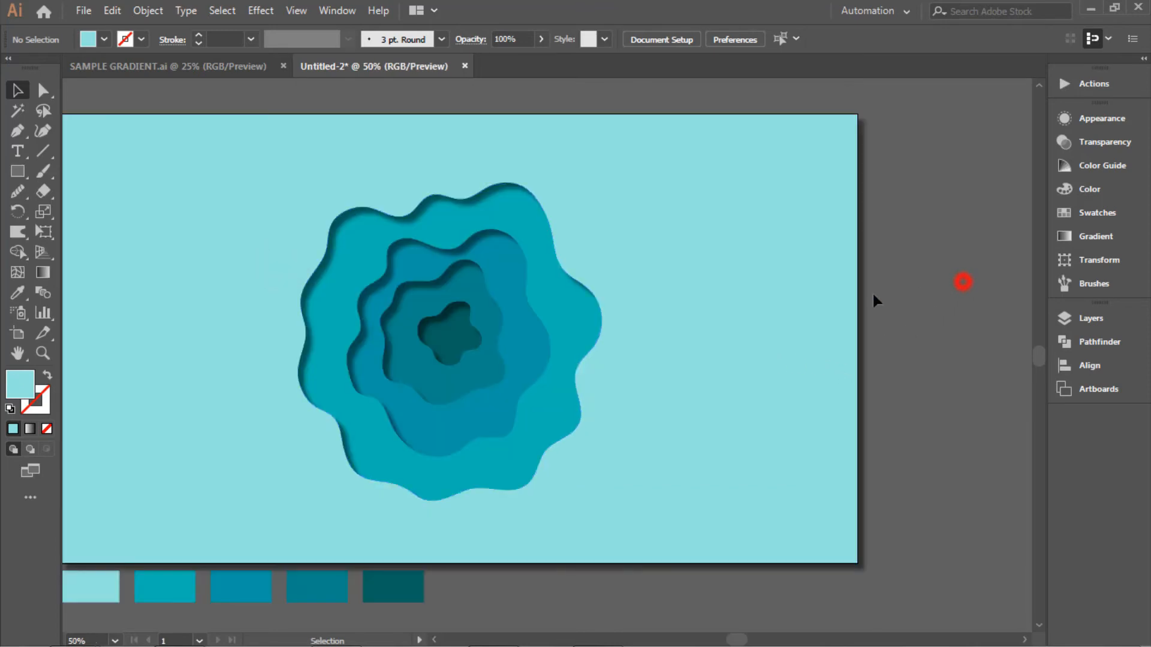
scroll(728, 311, down, 1)
drag(706, 335, 699, 317)
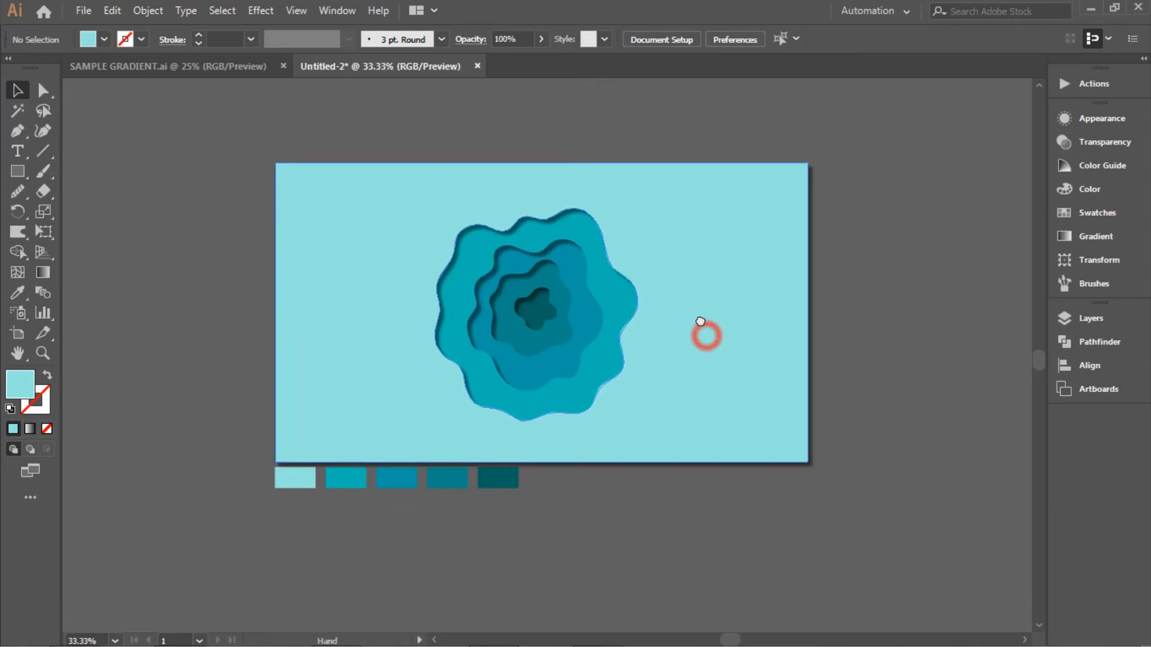
click(937, 354)
drag(427, 132, 639, 369)
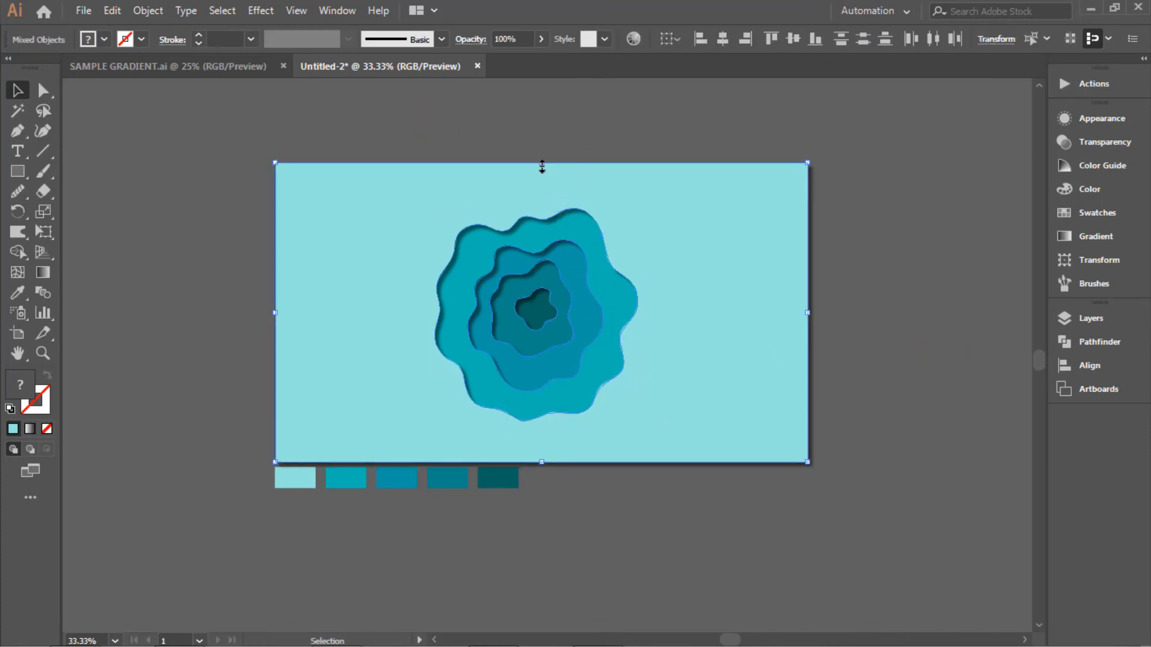
drag(542, 163, 536, 148)
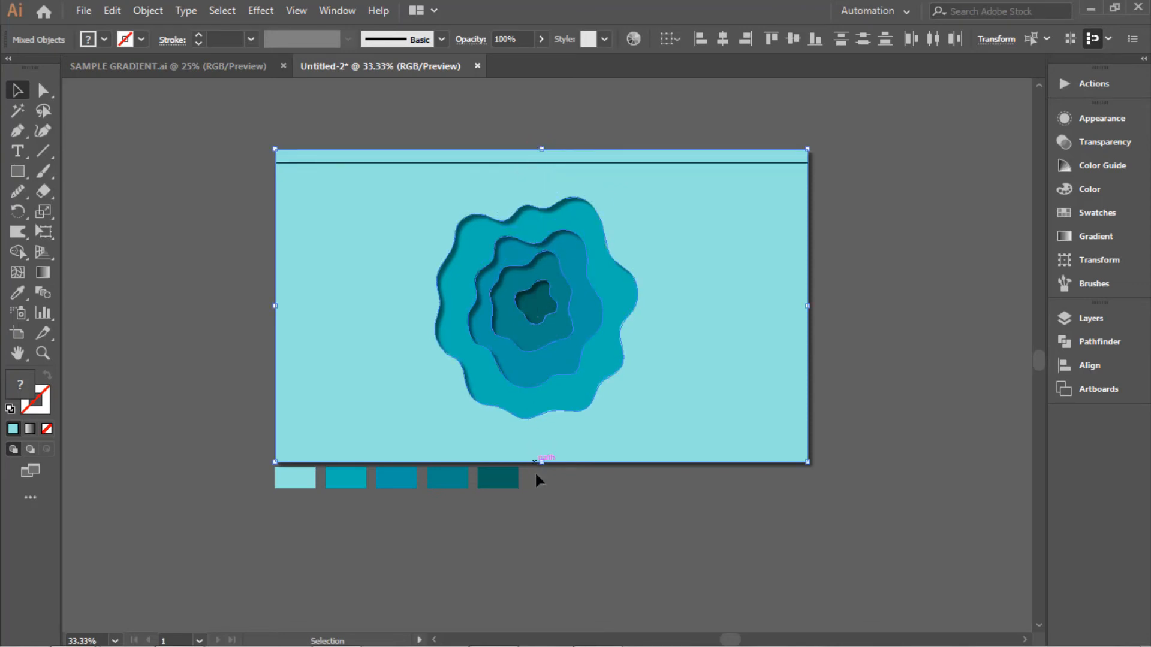
drag(543, 462, 542, 477)
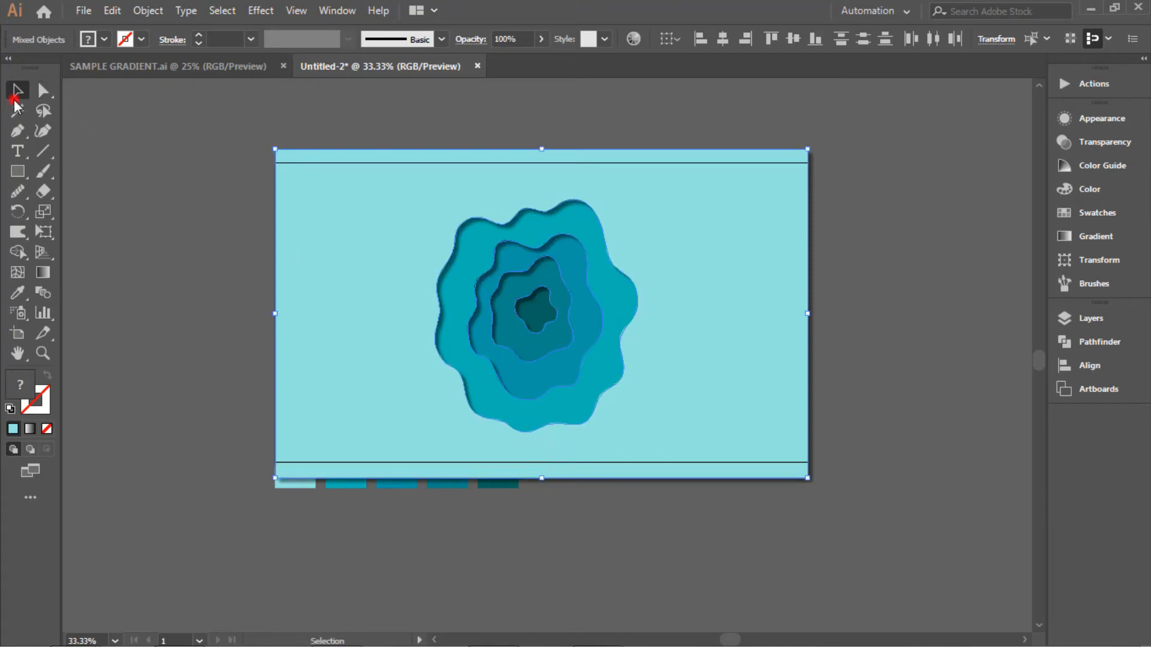
click(112, 161)
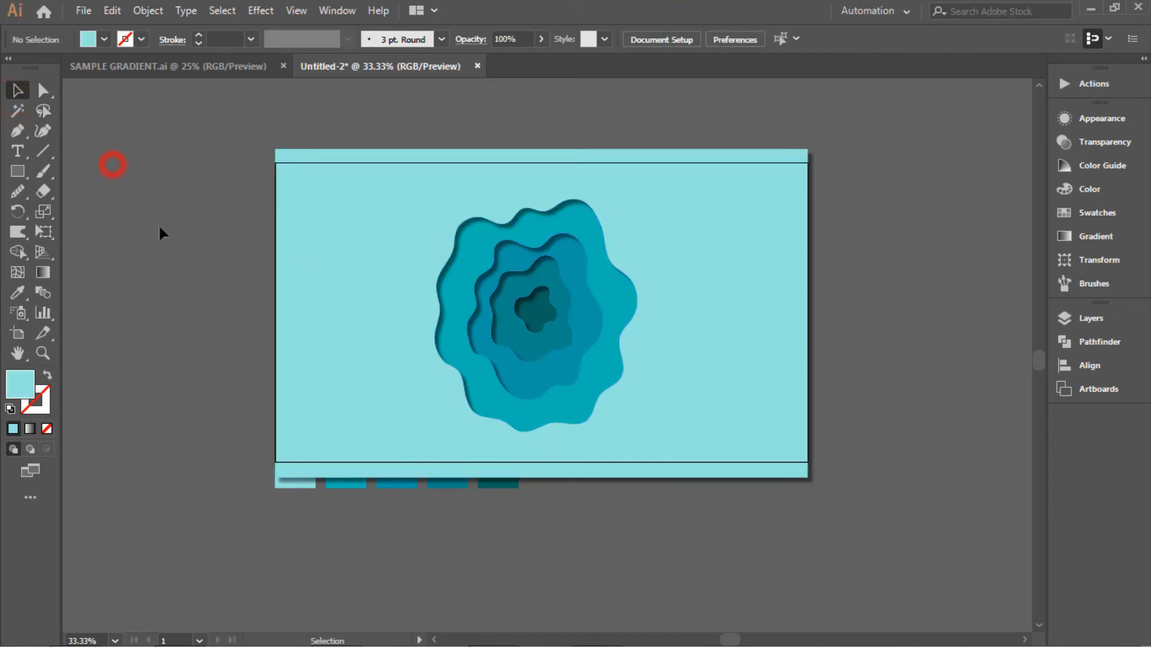
click(953, 293)
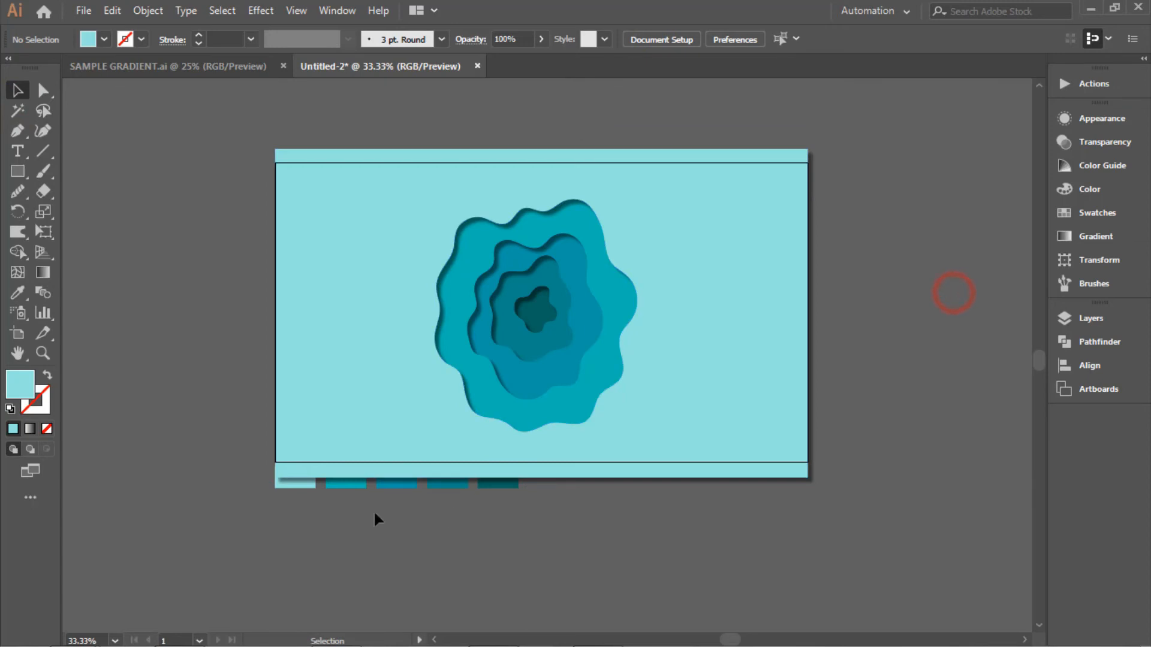
Move the row of five color swatches down, clear of the stretched background
drag(295, 488, 293, 519)
click(651, 521)
click(930, 345)
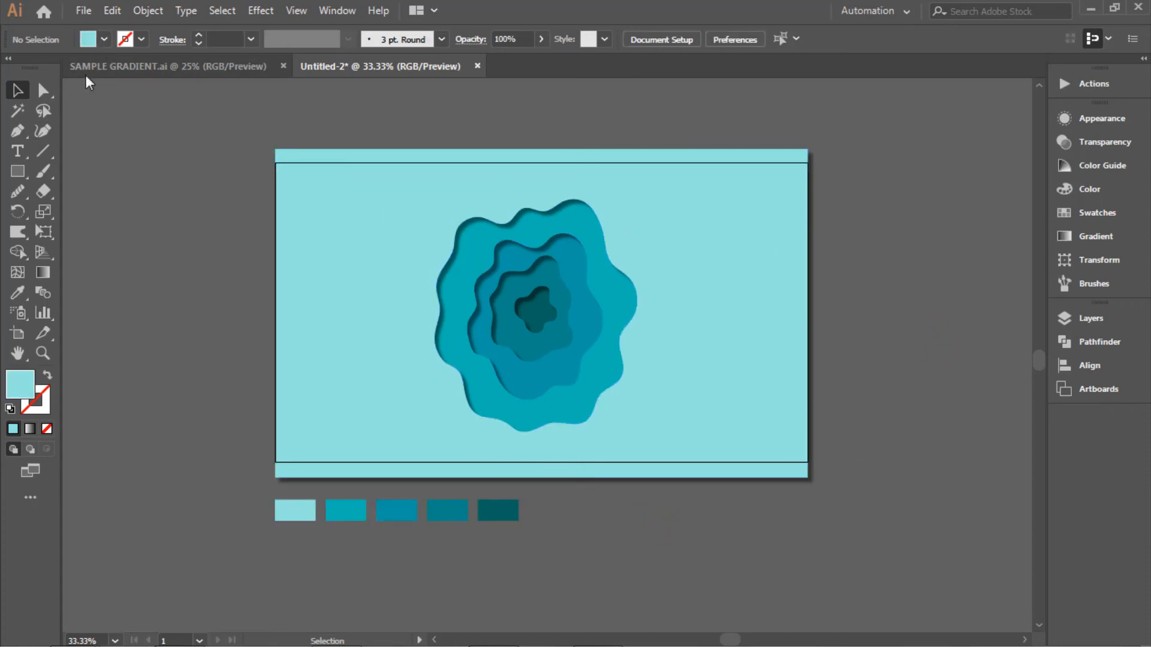
Set the fill to white and draw a tall rectangle over the wavy design spanning the artboard's full height
click(105, 39)
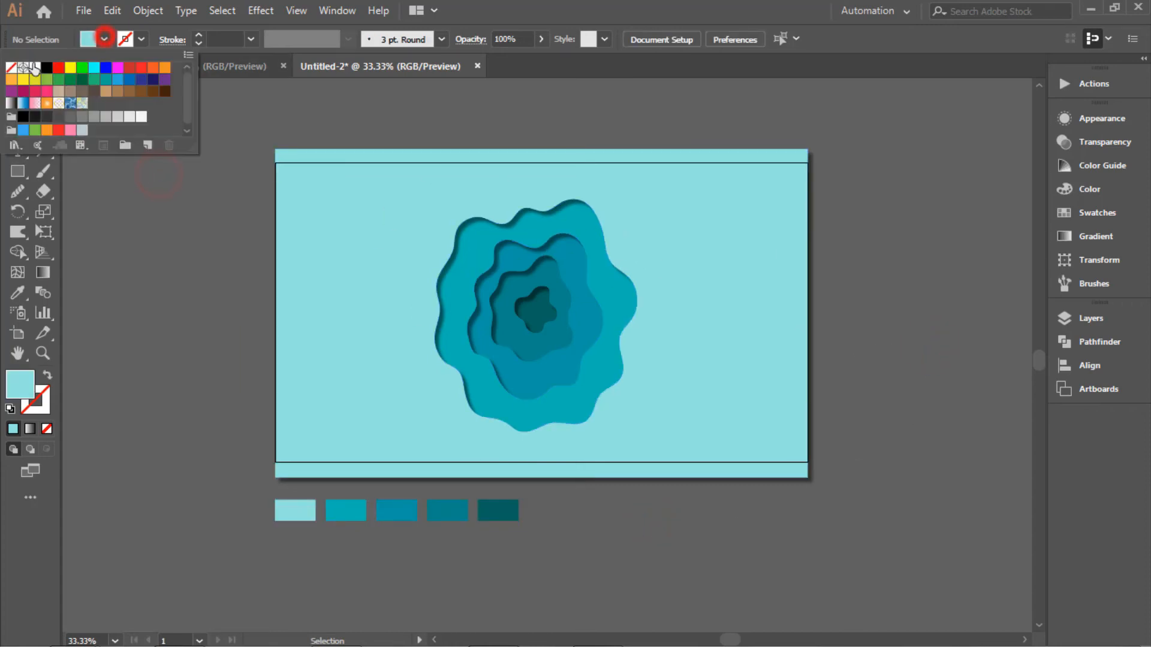
click(36, 67)
click(142, 220)
click(17, 172)
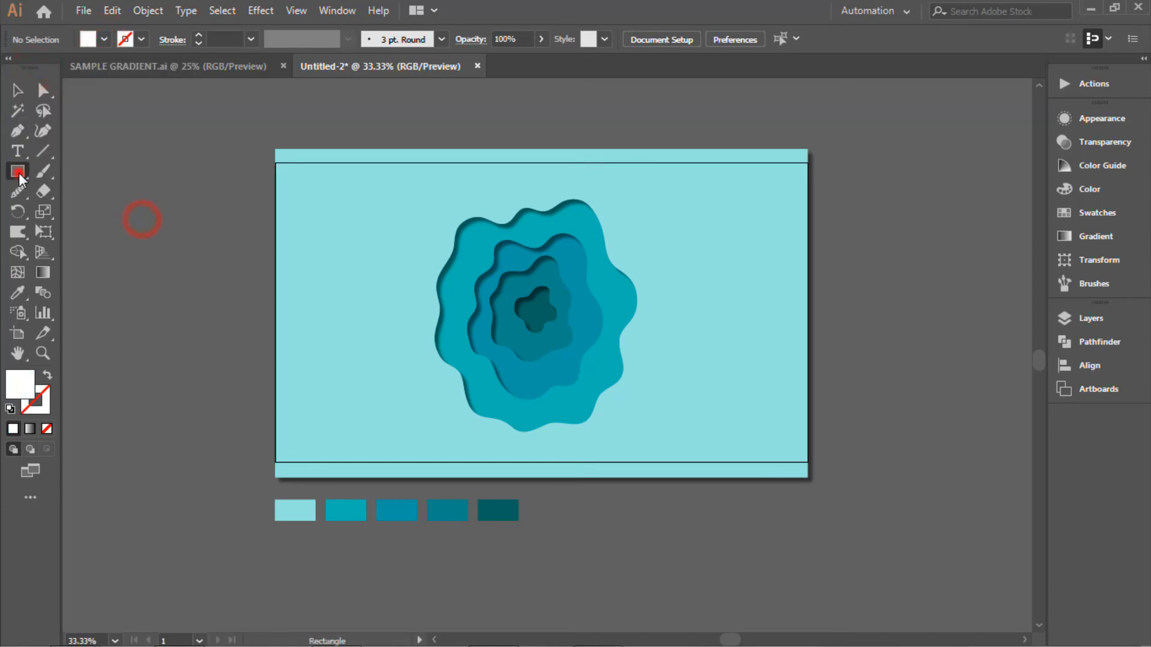
drag(391, 162, 628, 461)
click(18, 90)
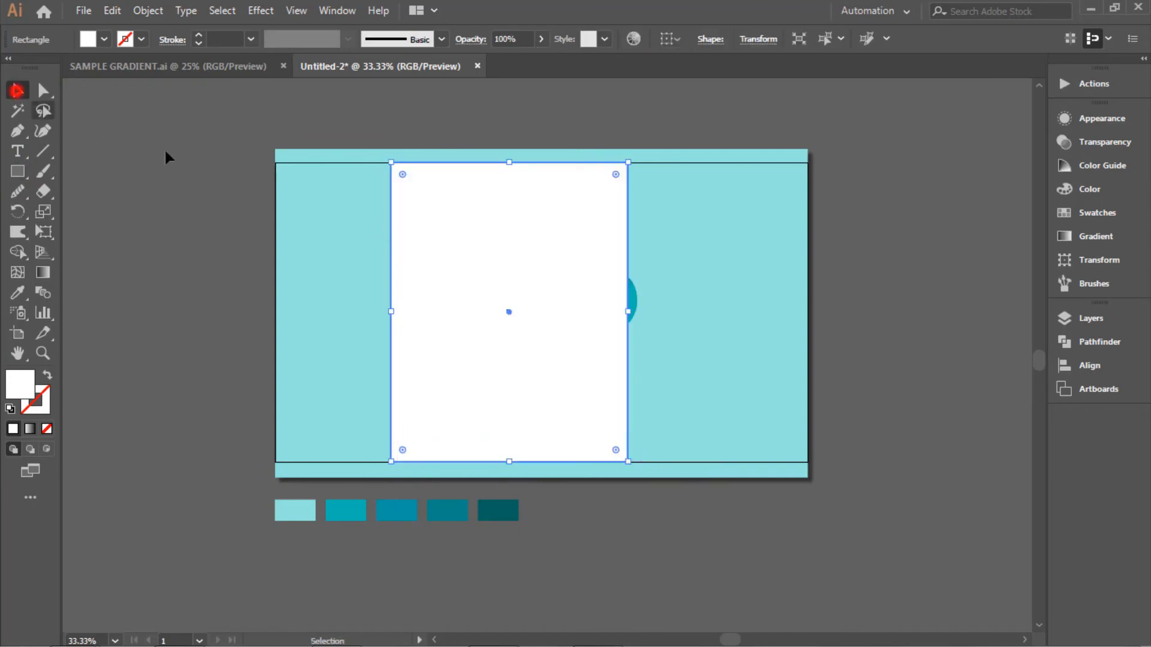
Lower the rectangle's opacity to 33%, then move and widen it to frame the wavy design with side margins
click(498, 58)
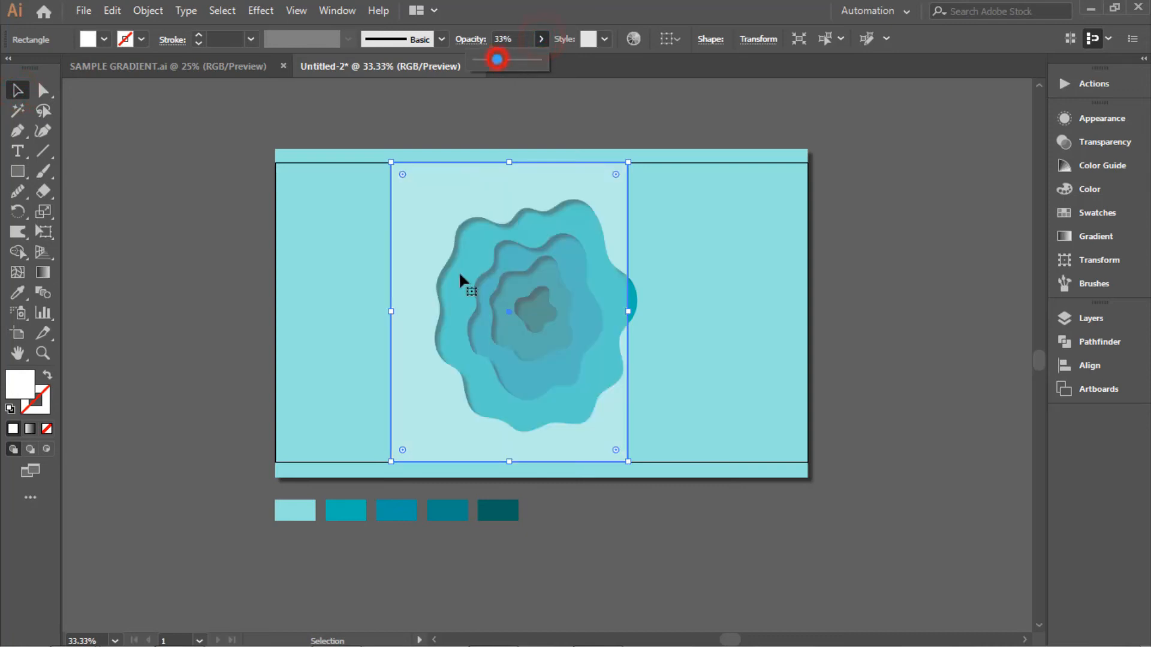
click(413, 248)
mouse_move(414, 249)
mouse_down()
mouse_move(447, 255)
mouse_move(429, 233)
mouse_up()
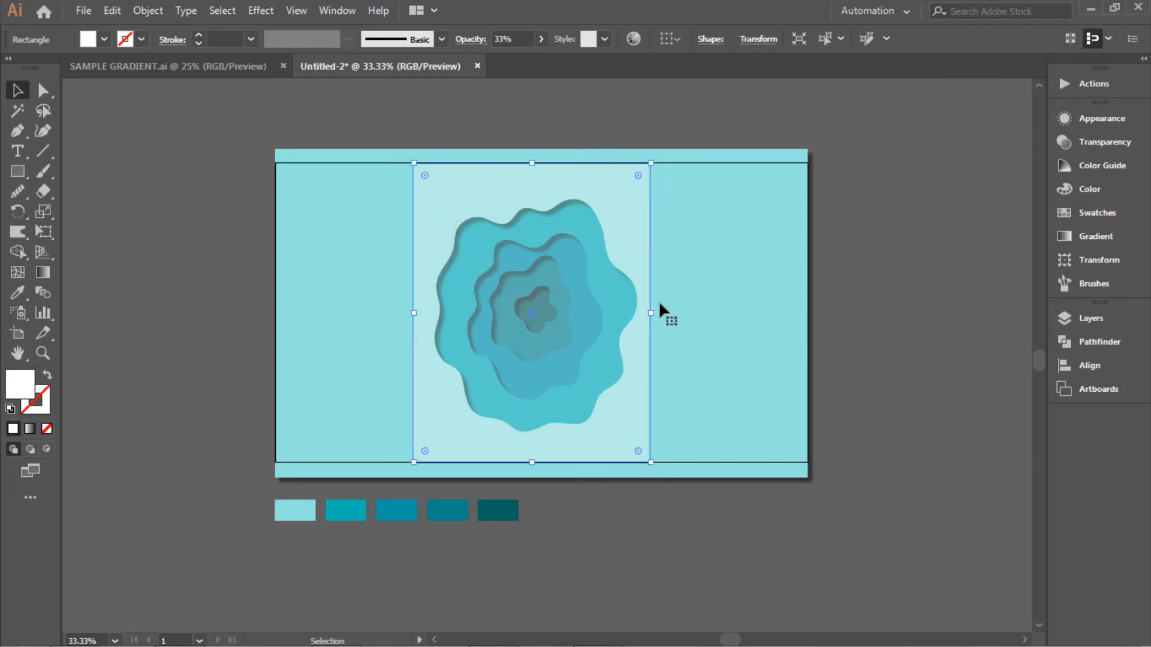
drag(653, 313, 661, 312)
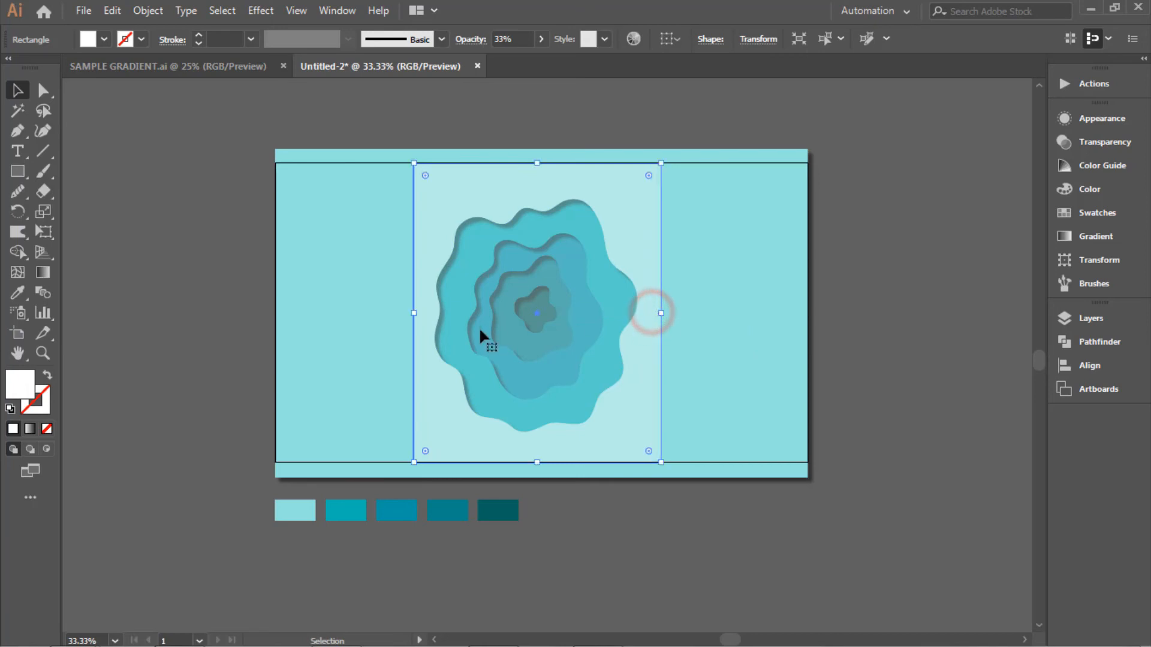
drag(414, 313, 406, 313)
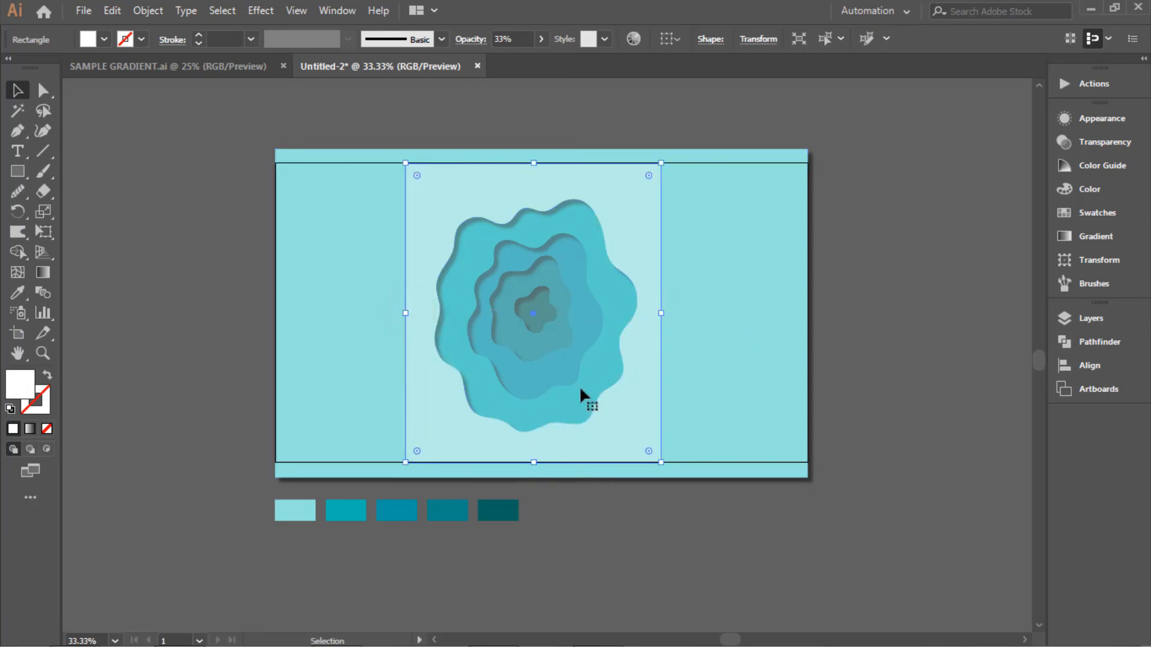
click(80, 103)
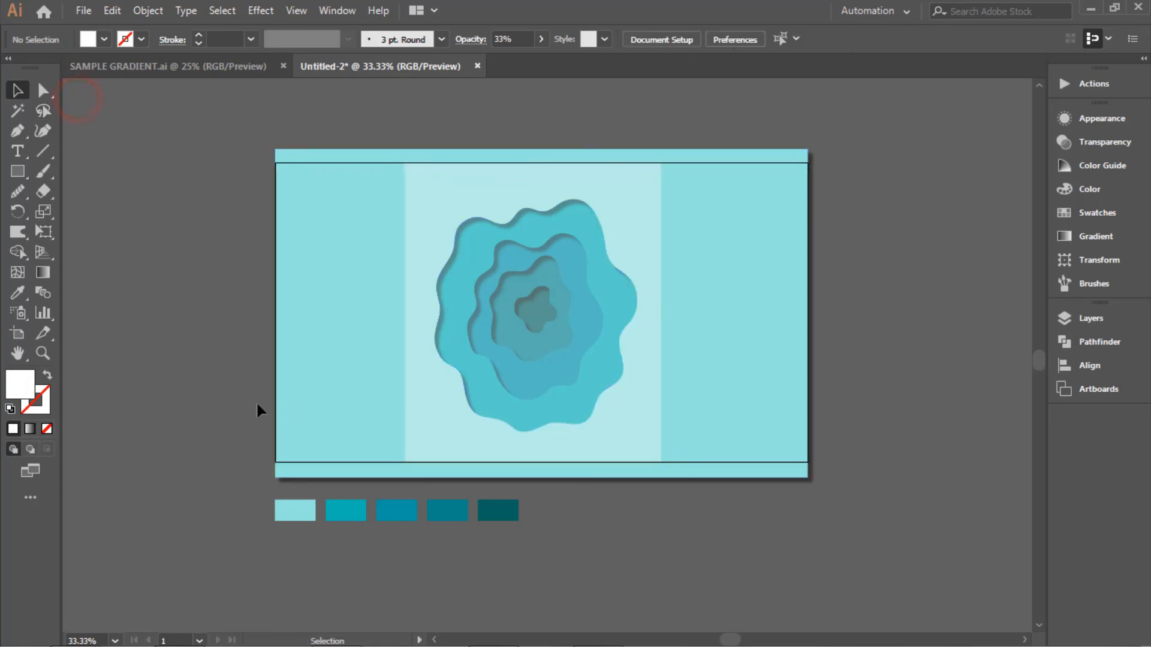
click(902, 255)
click(449, 208)
drag(184, 220, 558, 357)
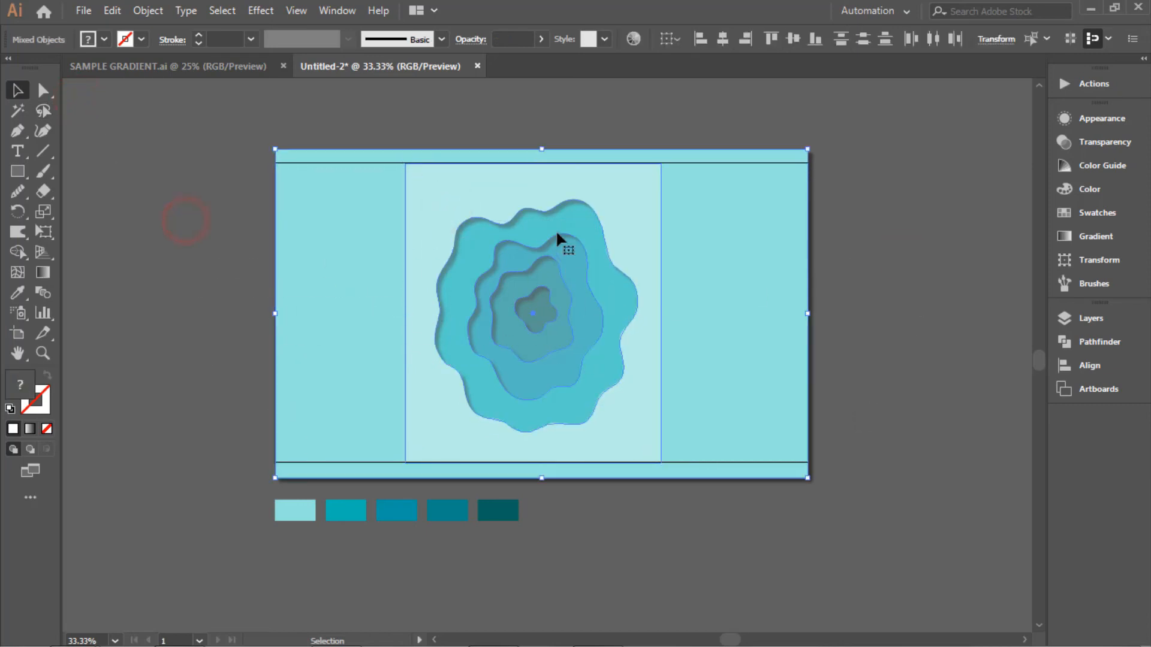
click(534, 111)
Set the white framing rectangle's opacity to 100%
click(510, 178)
click(541, 39)
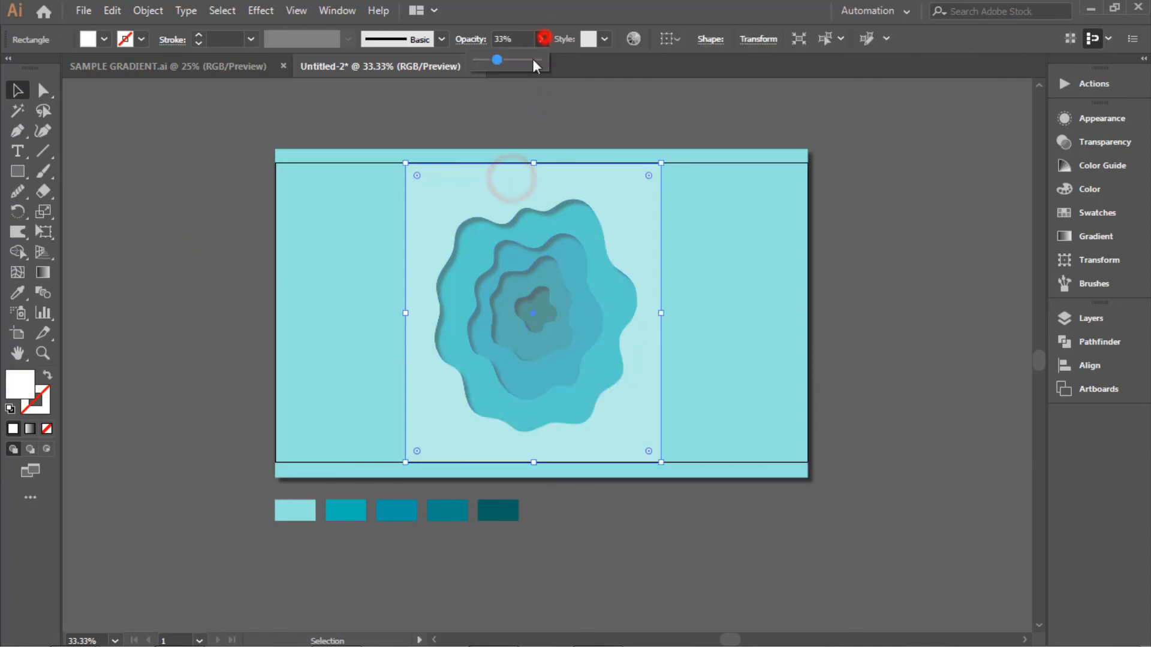
drag(500, 60, 625, 103)
Select the white rectangle with all the artwork beneath it and make an opacity mask, then deselect
drag(505, 120, 602, 386)
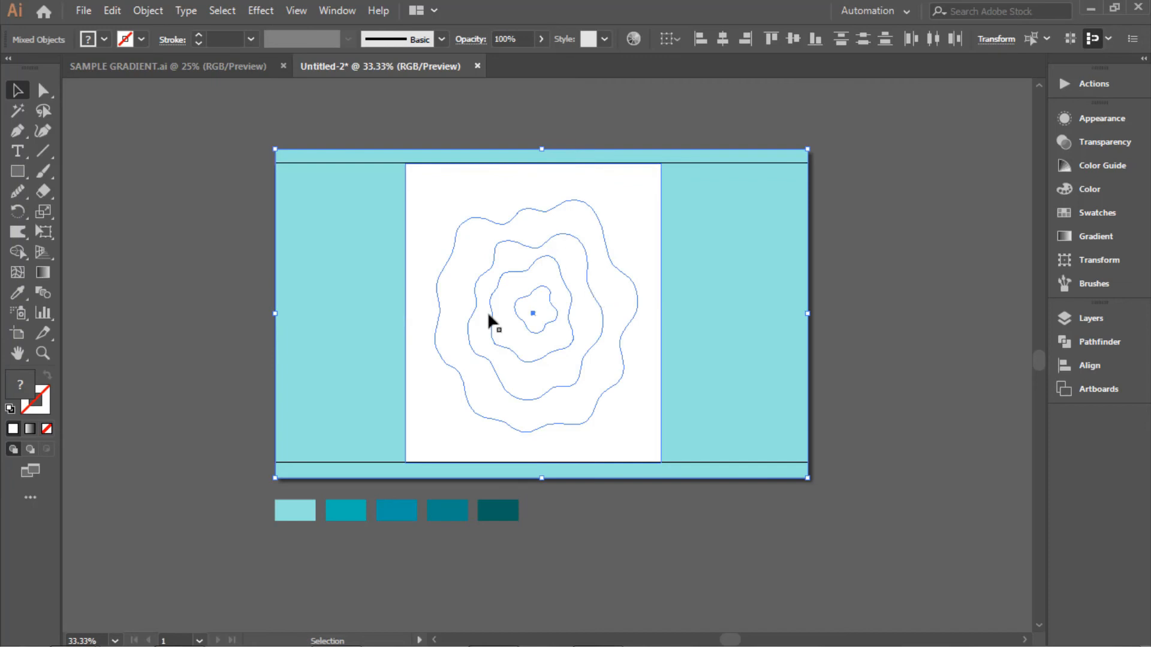
click(1119, 142)
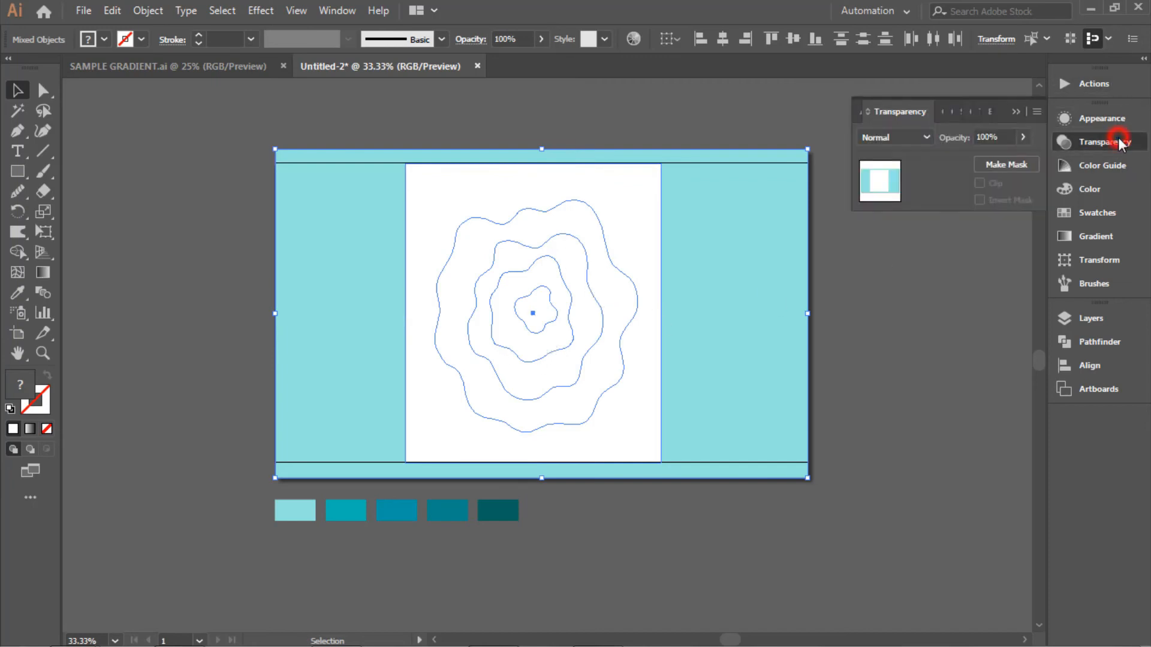
click(1016, 164)
click(539, 116)
click(924, 365)
Scale the masked artwork down proportionally from its center to about 1538 by 949 px and deselect it
click(588, 193)
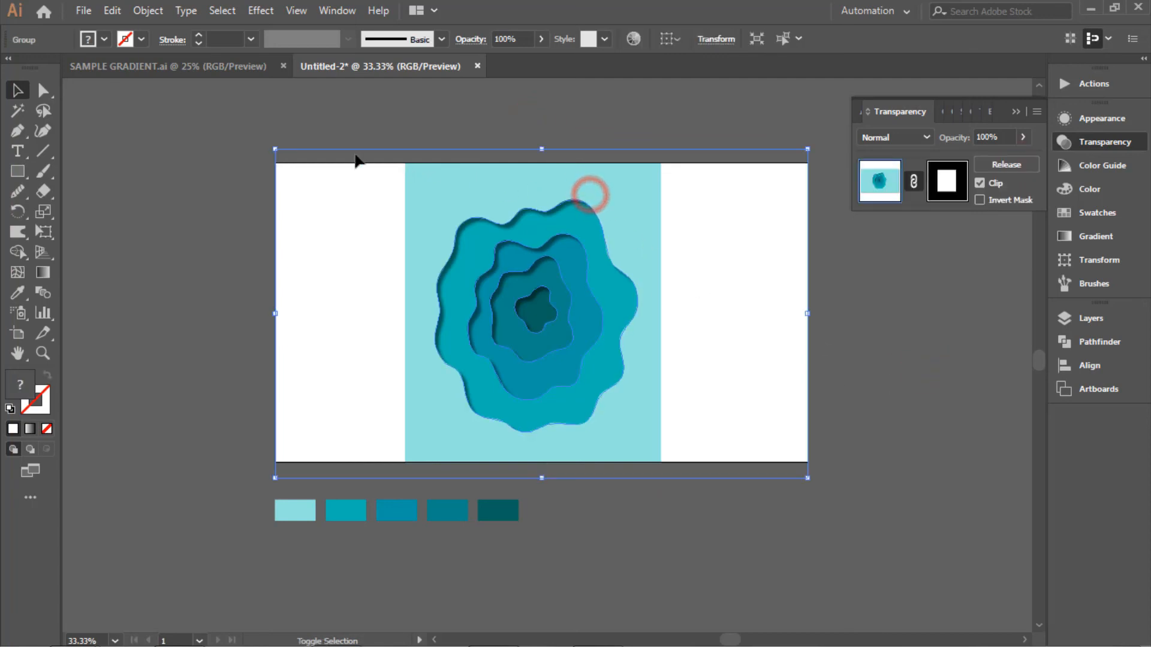
drag(276, 151, 314, 188)
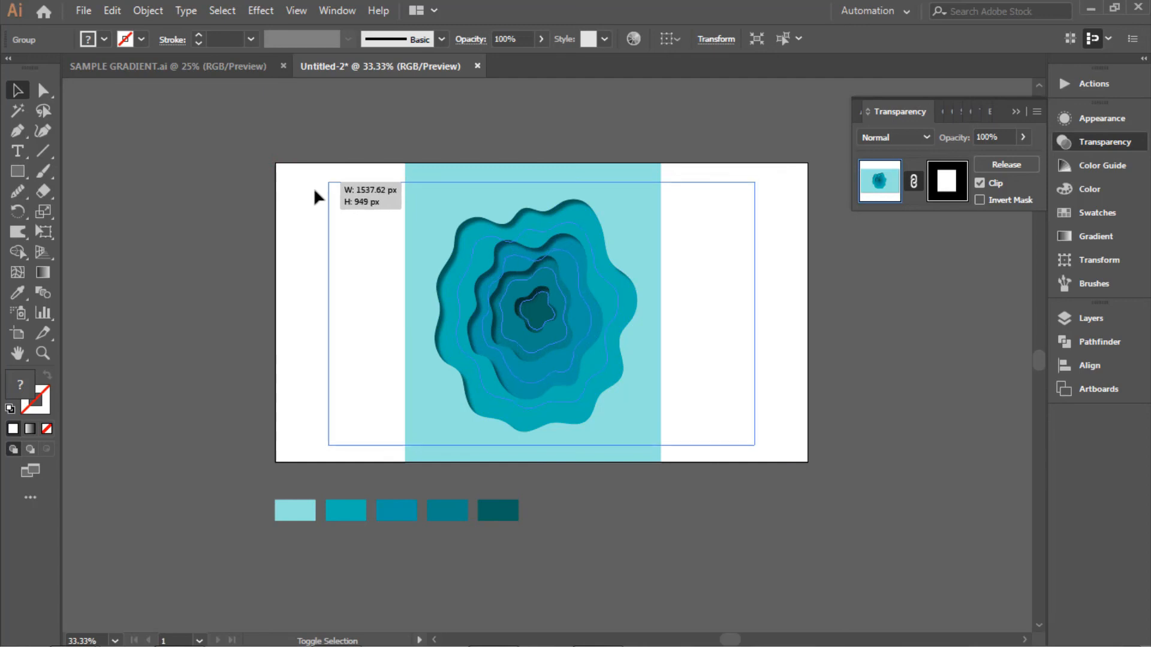
click(913, 340)
click(1013, 111)
click(922, 281)
scroll(736, 354, up, 1)
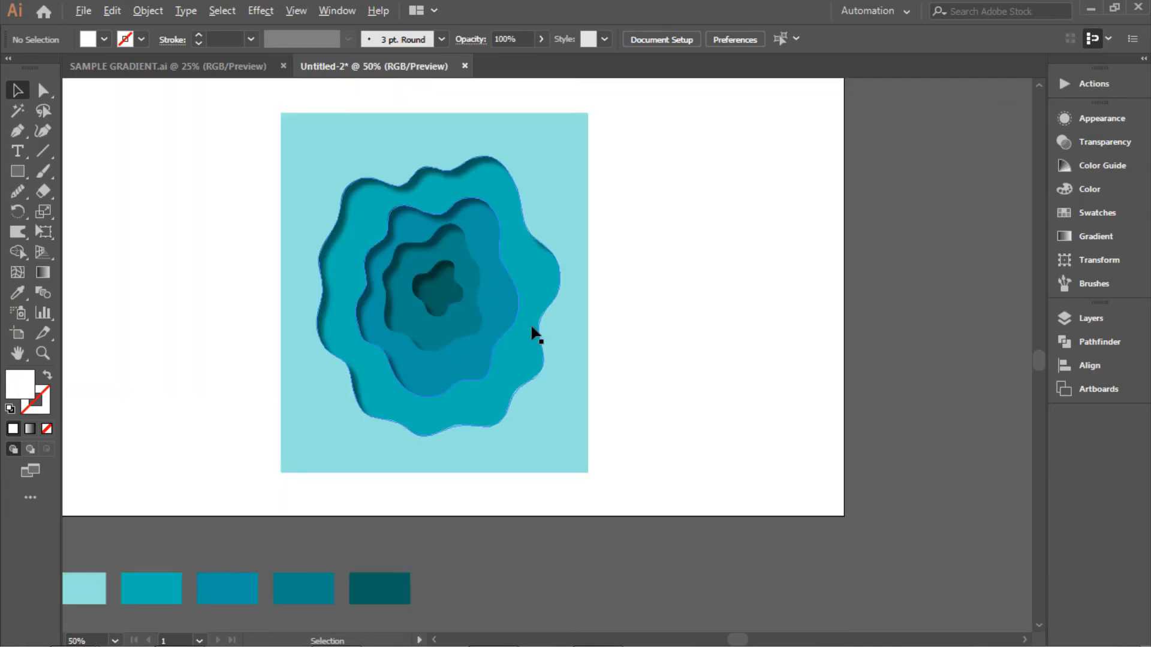
click(920, 276)
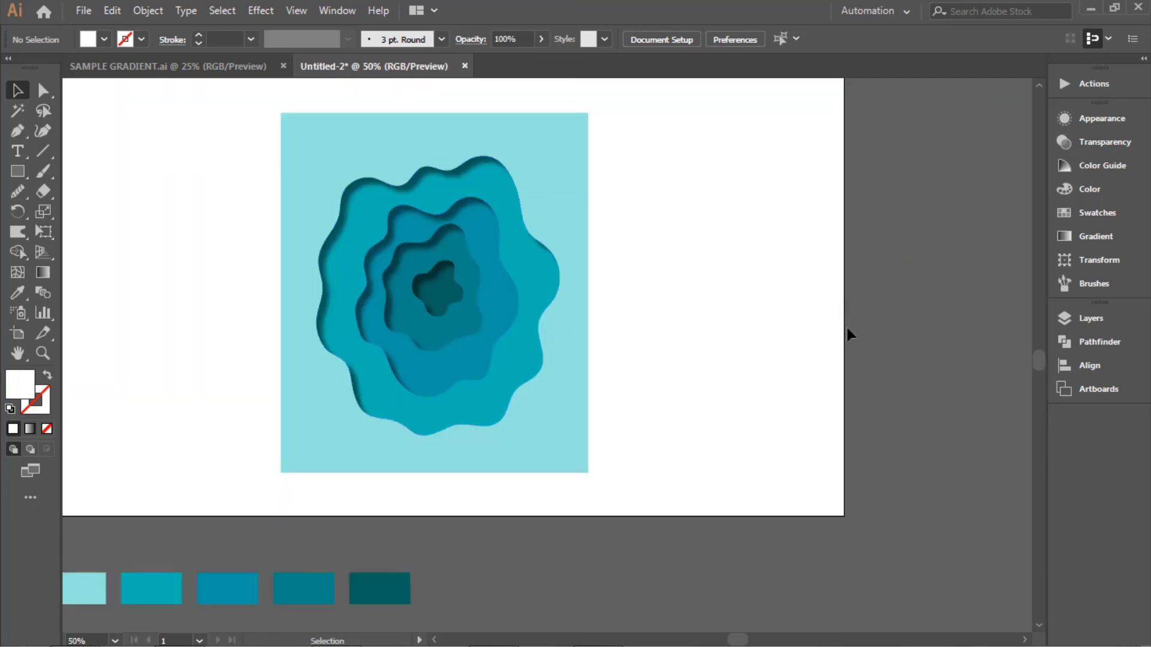